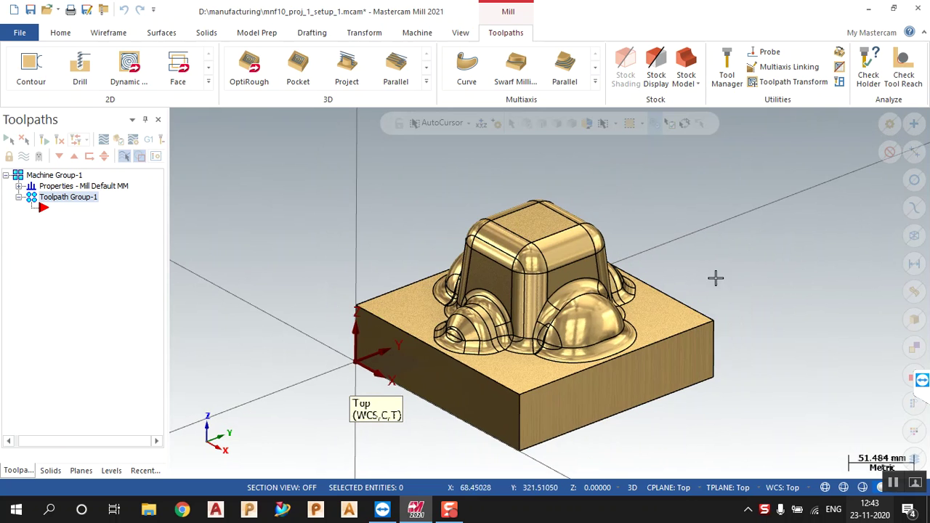
# Start a 3D Area Roughing toolpath and set its machining geometry's wall stock to 2.0 and floor stock to 0.
pyautogui.click(895, 492)
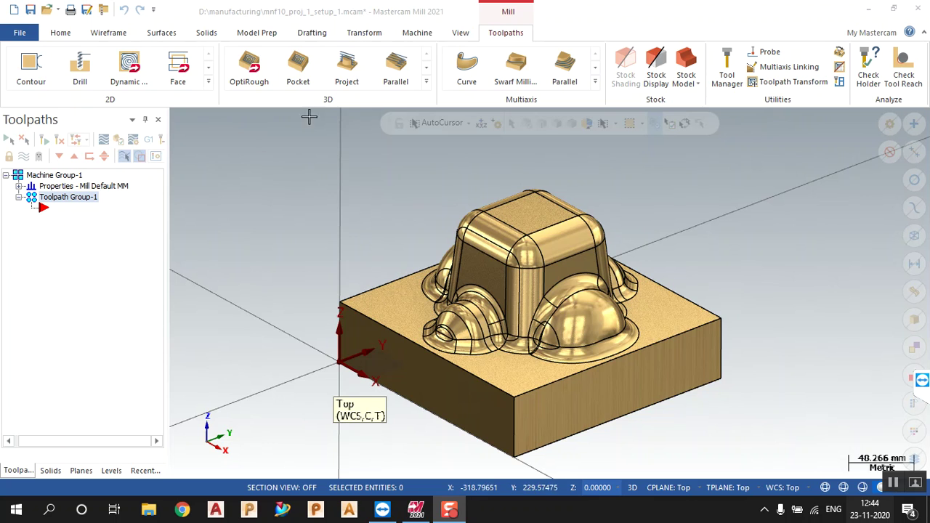
pyautogui.click(427, 82)
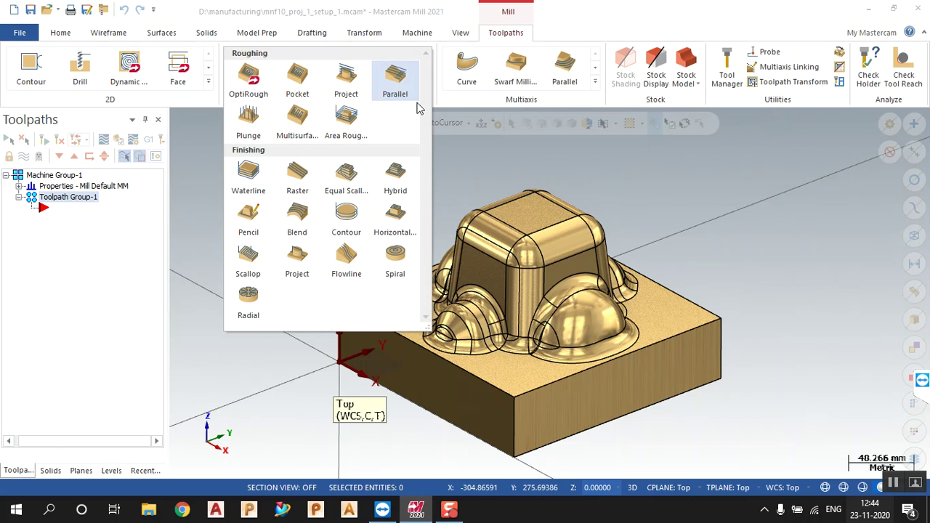
pyautogui.click(347, 122)
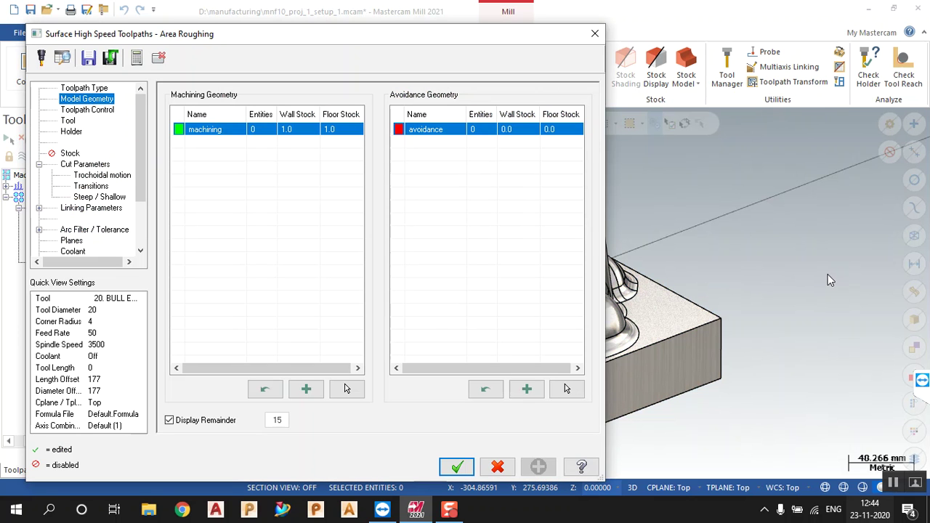
pyautogui.click(307, 132)
pyautogui.write('2')
pyautogui.click(351, 148)
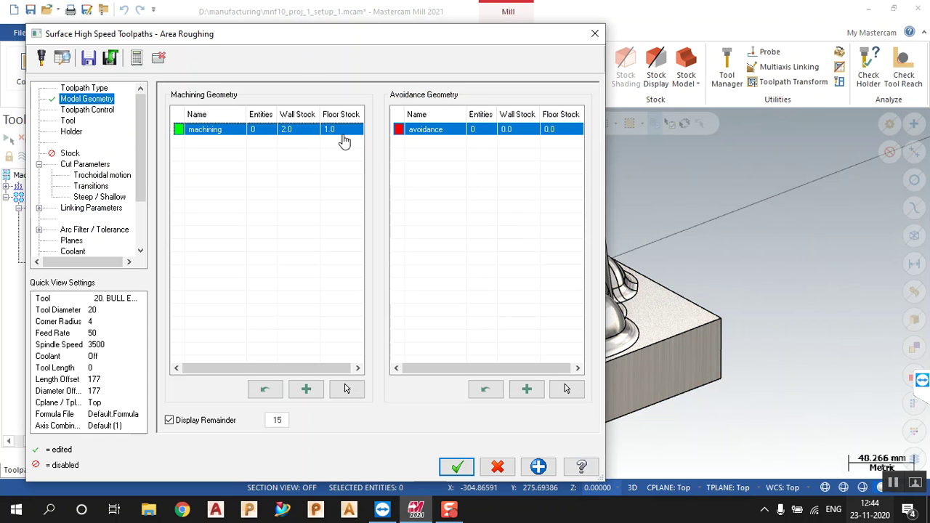
pyautogui.click(343, 138)
pyautogui.write('0')
pyautogui.press('Return')
# Select all faces of the solid part as the machining geometry for the area roughing toolpath.
pyautogui.click(347, 389)
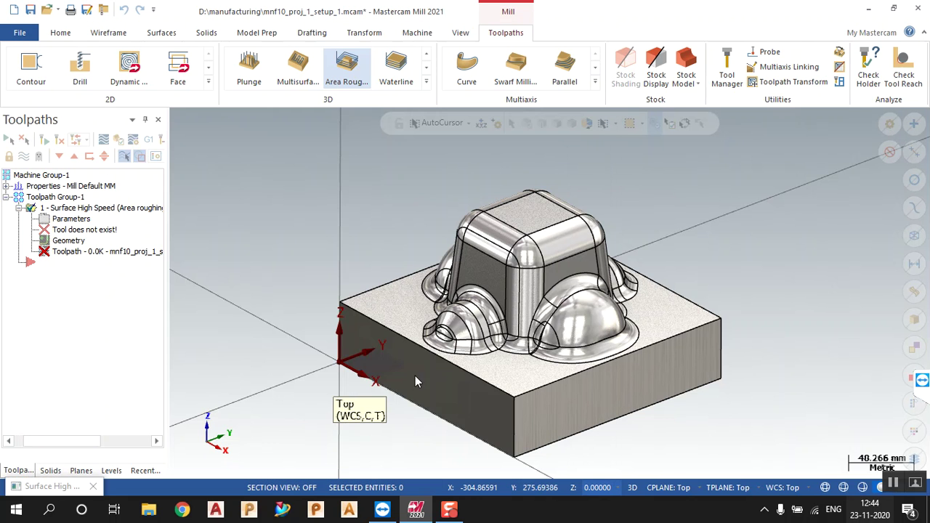
pyautogui.moveTo(315, 154); pyautogui.dragTo(744, 465)
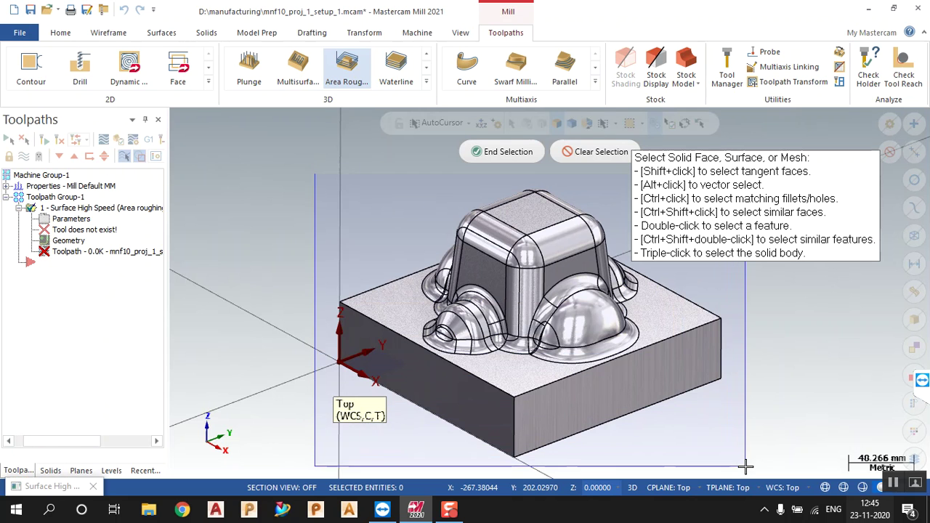
pyautogui.click(507, 153)
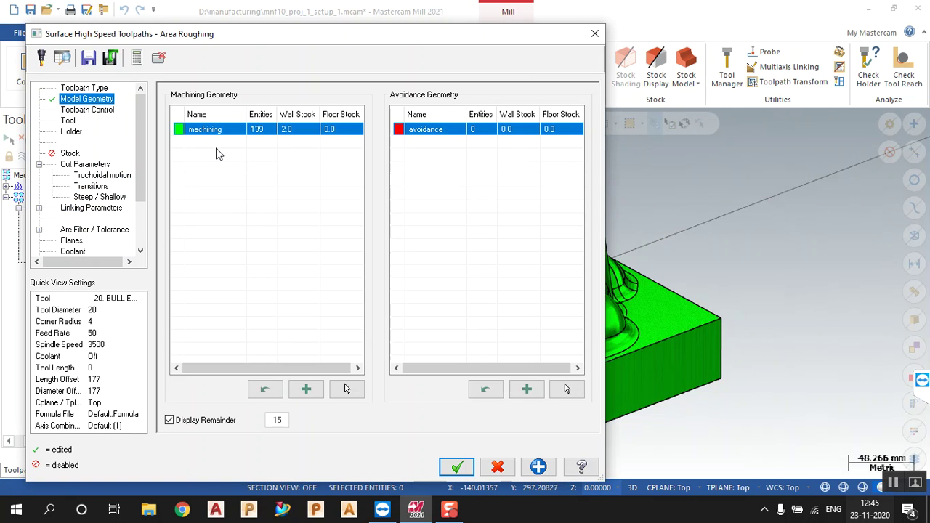
# Filter the Mill_mm tool library to list flat end mills instead of ball-nose mills.
pyautogui.click(88, 111)
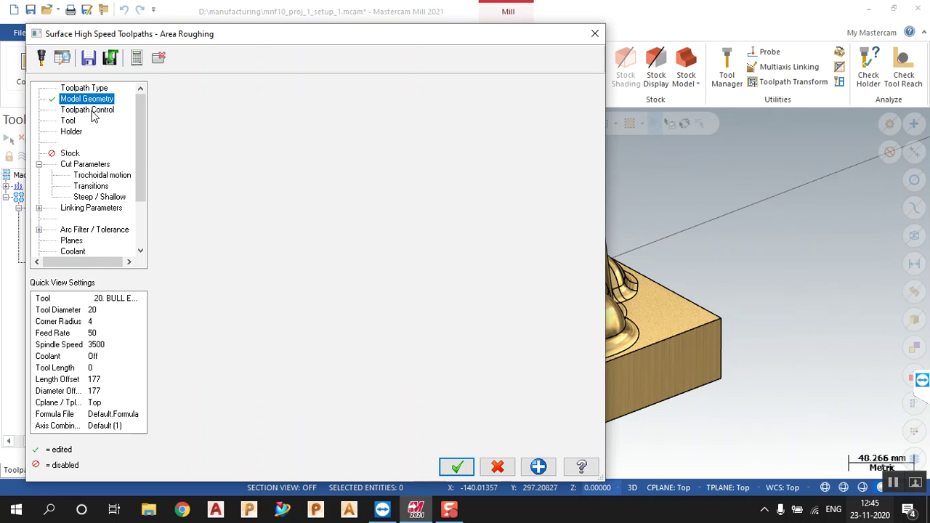
pyautogui.click(70, 122)
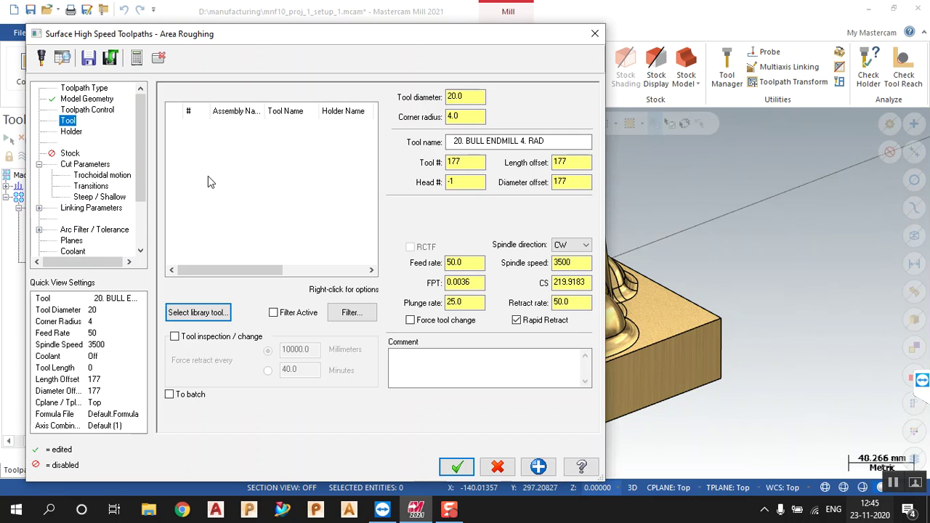
pyautogui.click(207, 311)
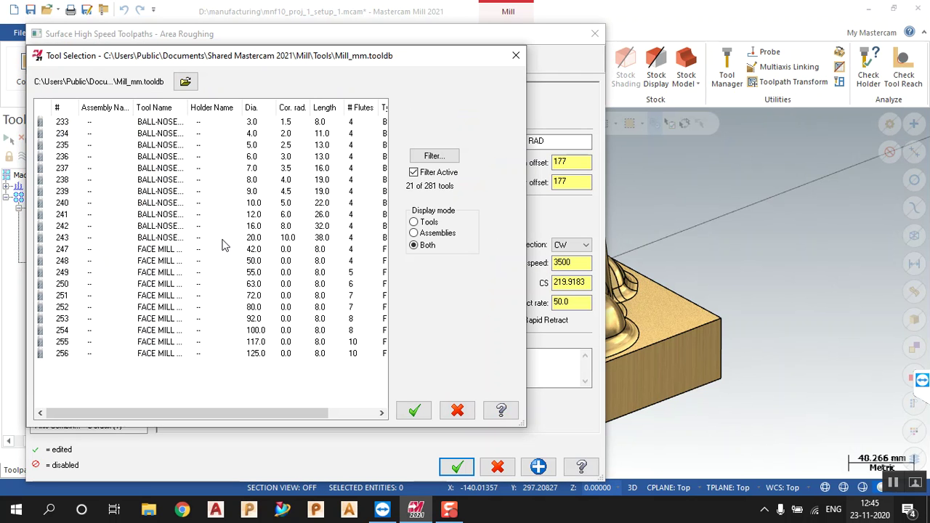
pyautogui.click(421, 156)
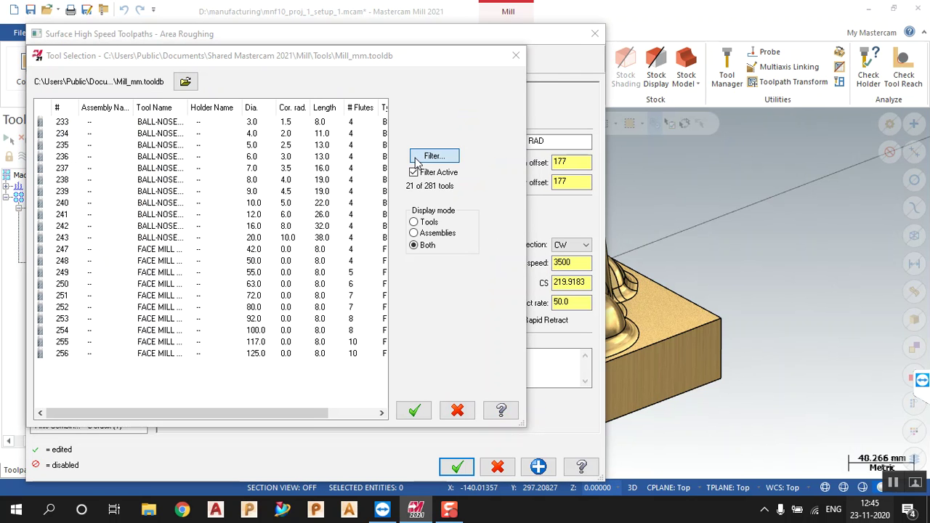
pyautogui.click(361, 153)
pyautogui.click(393, 153)
pyautogui.click(692, 393)
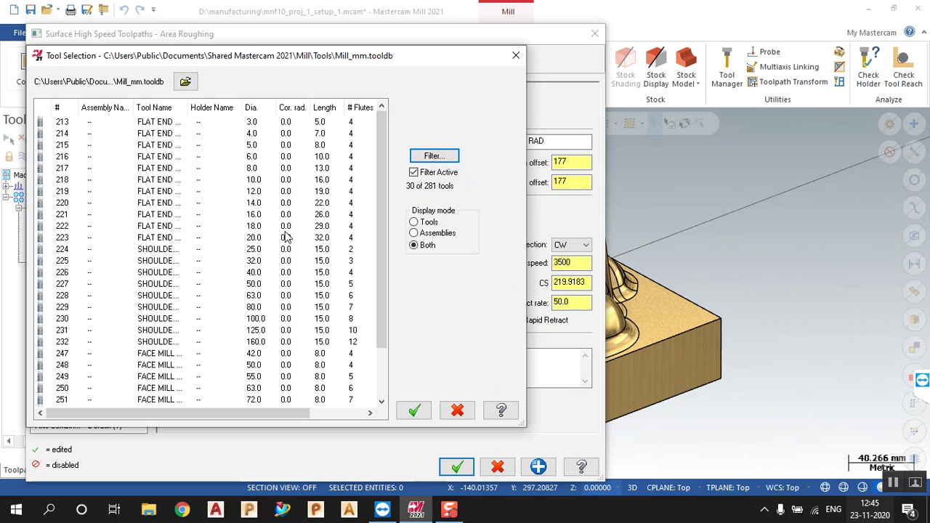
# Assign library tool 223, the 20 mm flat end mill, to the area roughing operation.
pyautogui.click(219, 240)
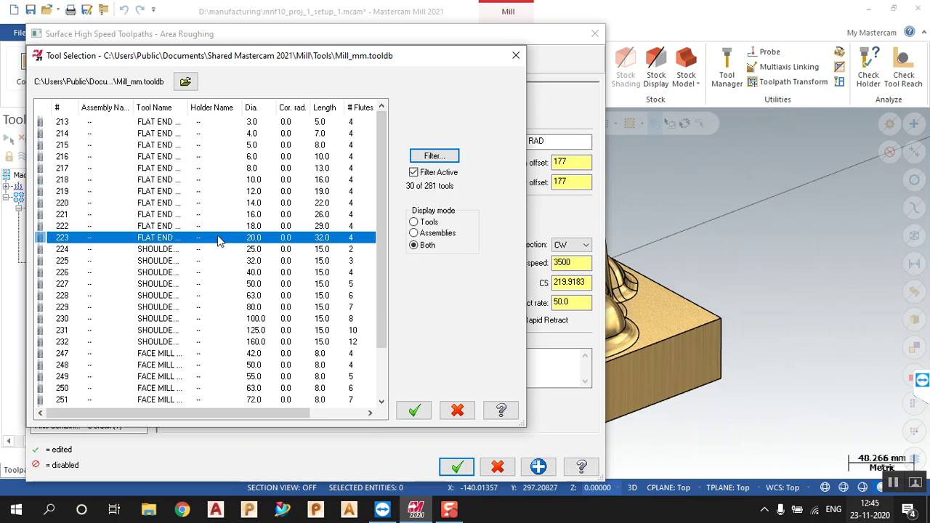
pyautogui.click(415, 410)
pyautogui.click(278, 126)
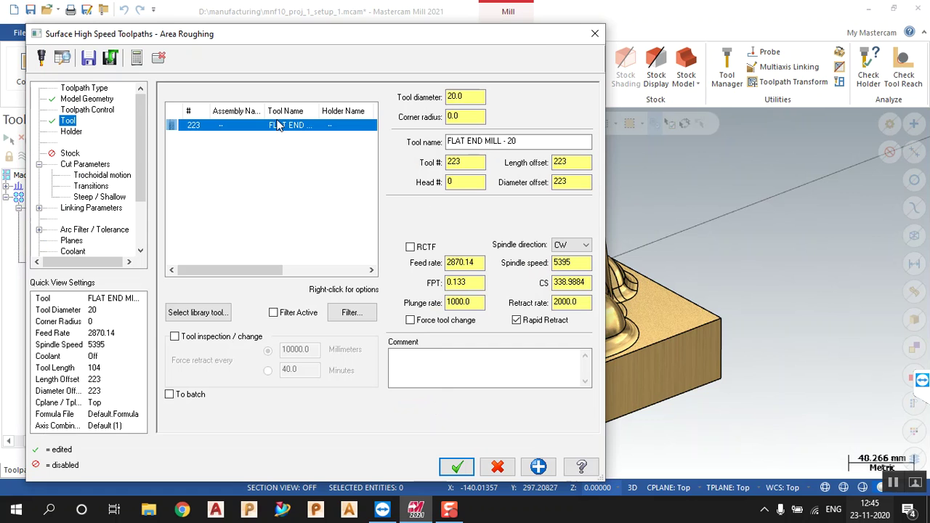
# Recheck the geometry and tool settings, then accept them to generate the area roughing toolpath and display it on the part.
pyautogui.click(81, 100)
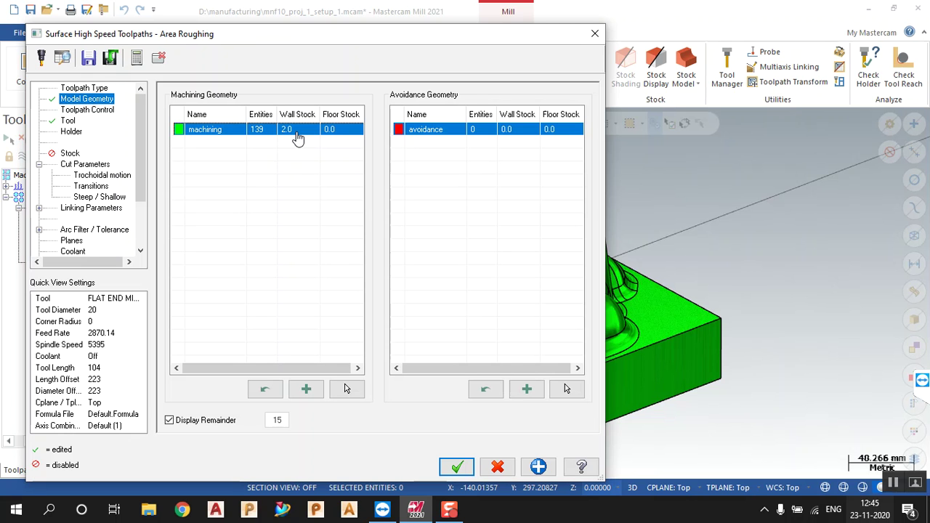
pyautogui.click(68, 121)
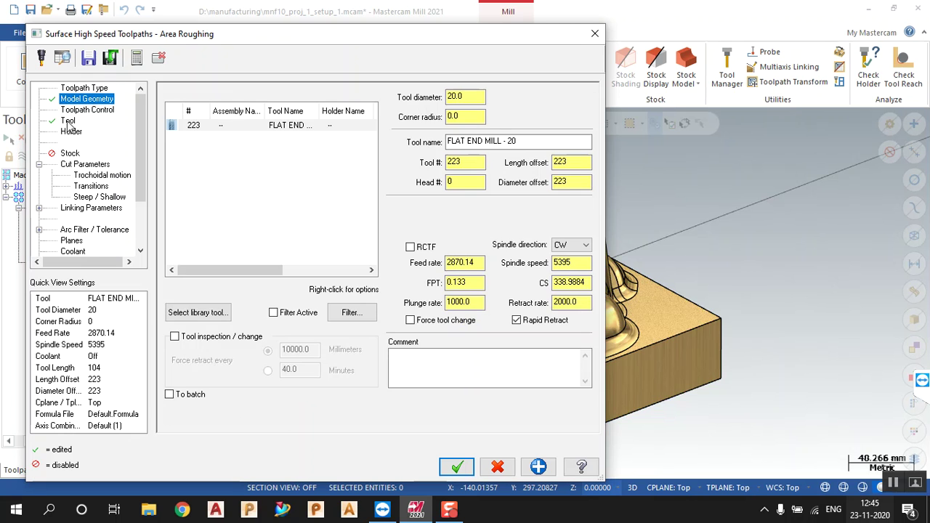
pyautogui.click(456, 468)
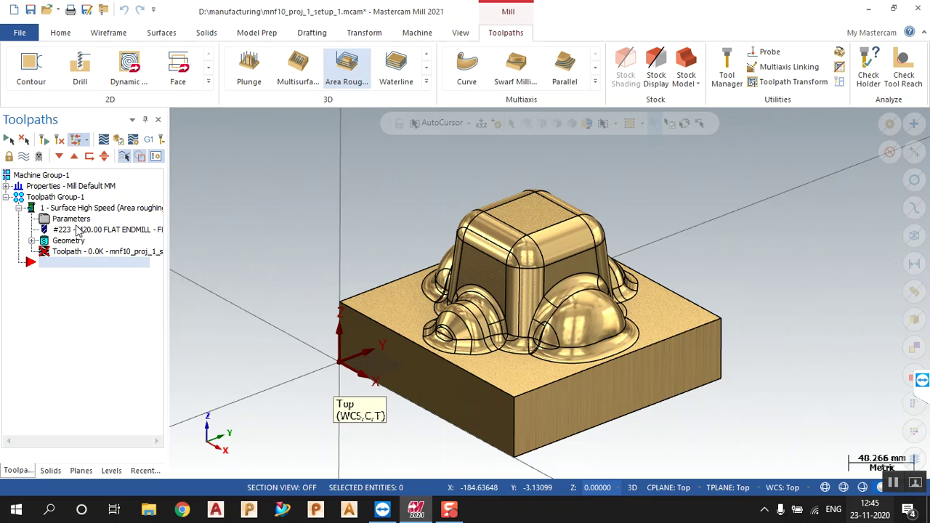
pyautogui.scroll(-5, 360, 290)
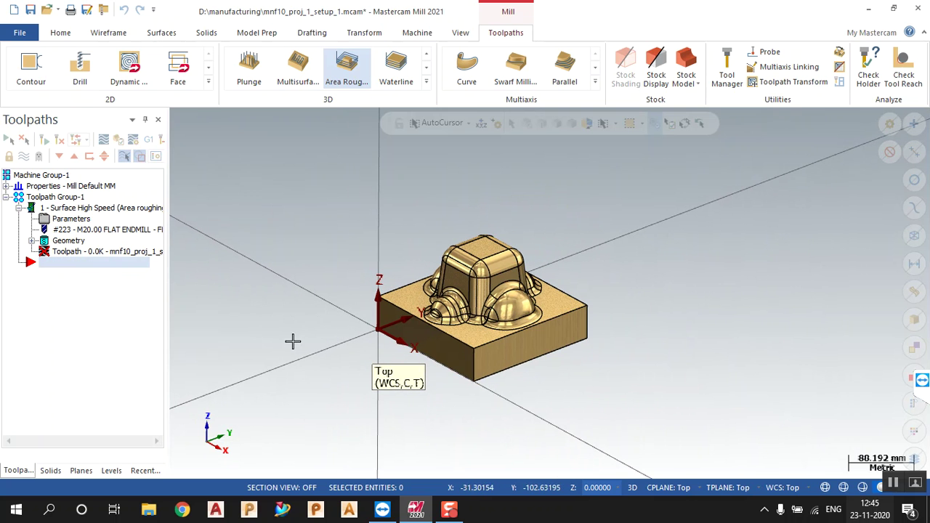
pyautogui.click(116, 207)
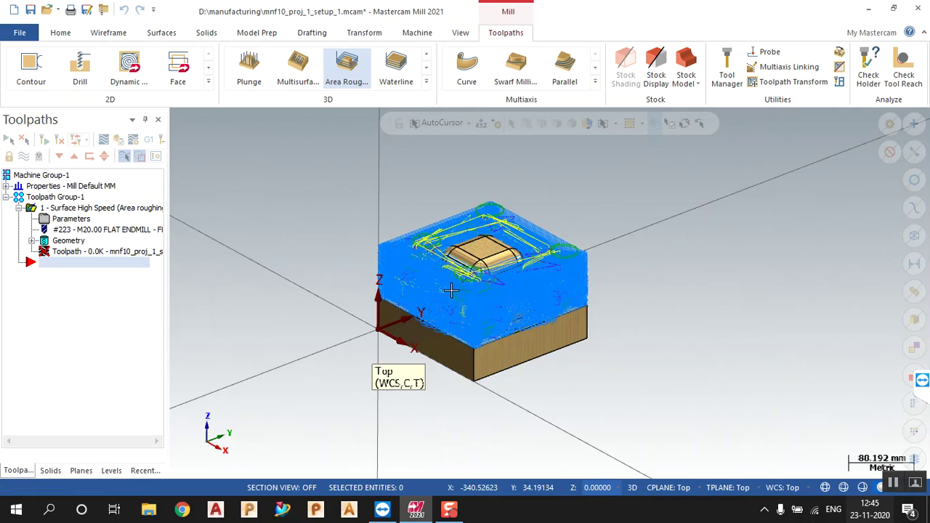
pyautogui.scroll(2, 415, 309)
pyautogui.moveTo(326, 283)
pyautogui.mouseDown(button='middle')
pyautogui.moveTo(324, 338)
pyautogui.moveTo(344, 268)
pyautogui.moveTo(318, 272)
pyautogui.mouseUp(button='middle')
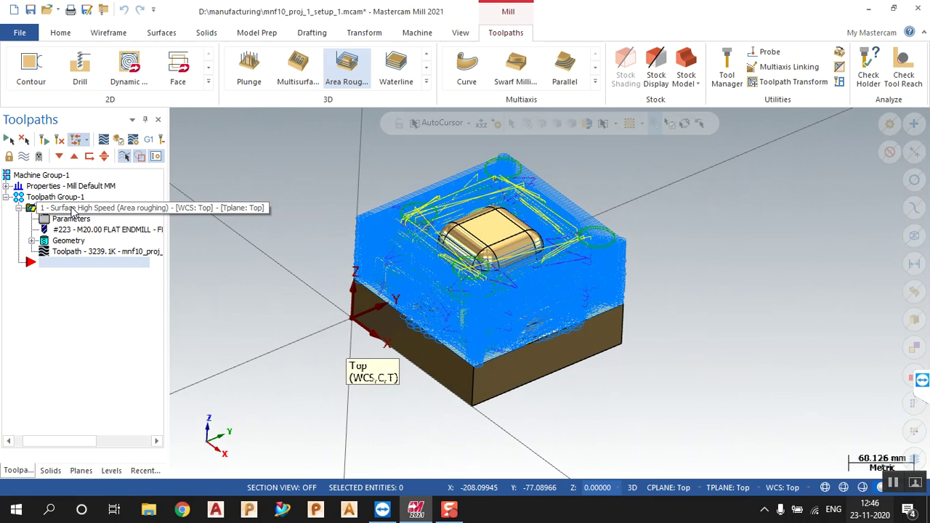
# Define rectangular stock for the machine group from a bounding box around the solid part.
pyautogui.click(7, 187)
pyautogui.click(52, 220)
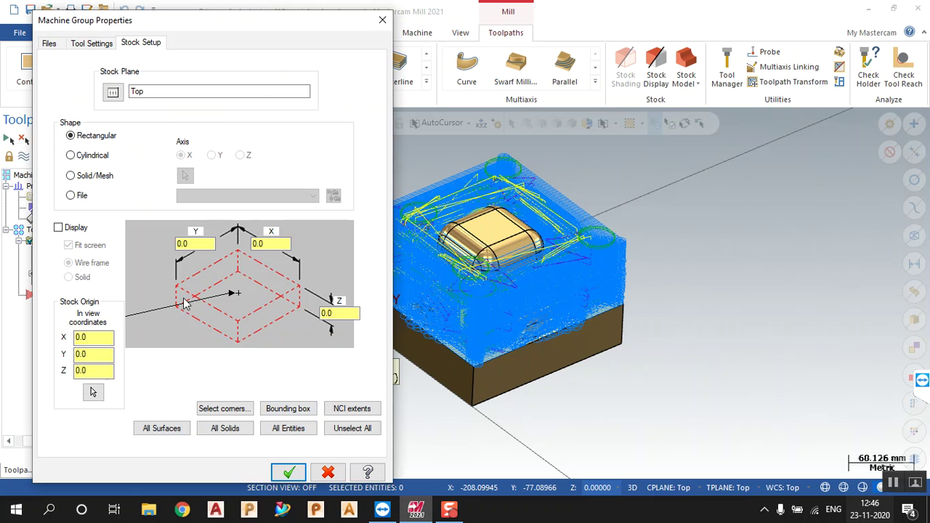
pyautogui.click(294, 410)
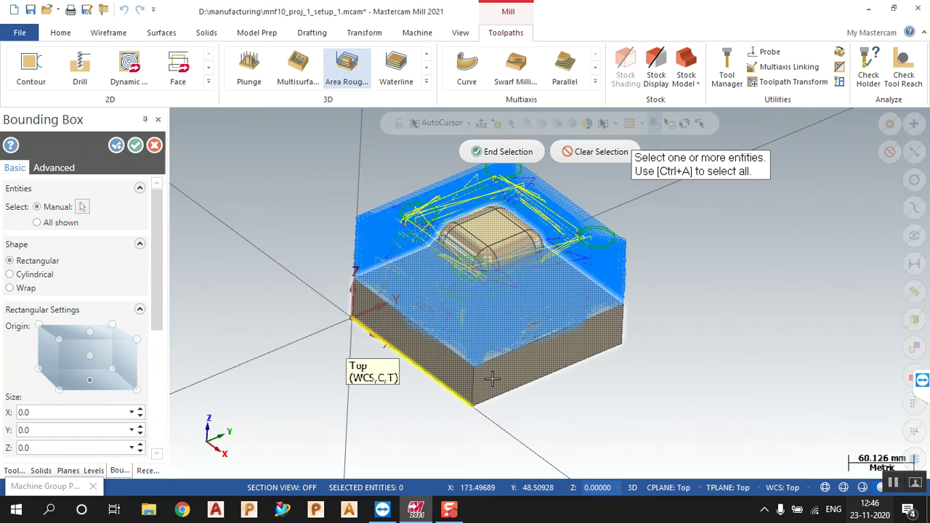
pyautogui.click(507, 152)
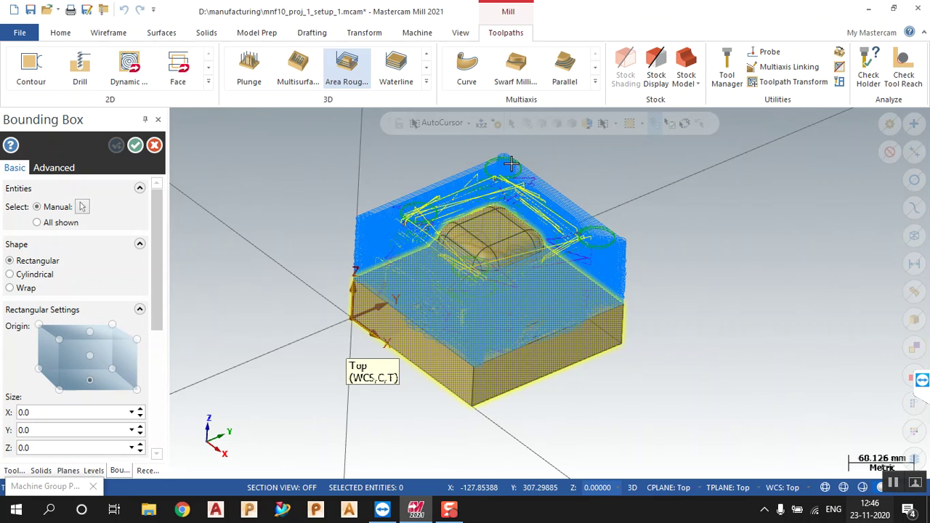
pyautogui.moveTo(649, 291); pyautogui.dragTo(652, 315, button='middle')
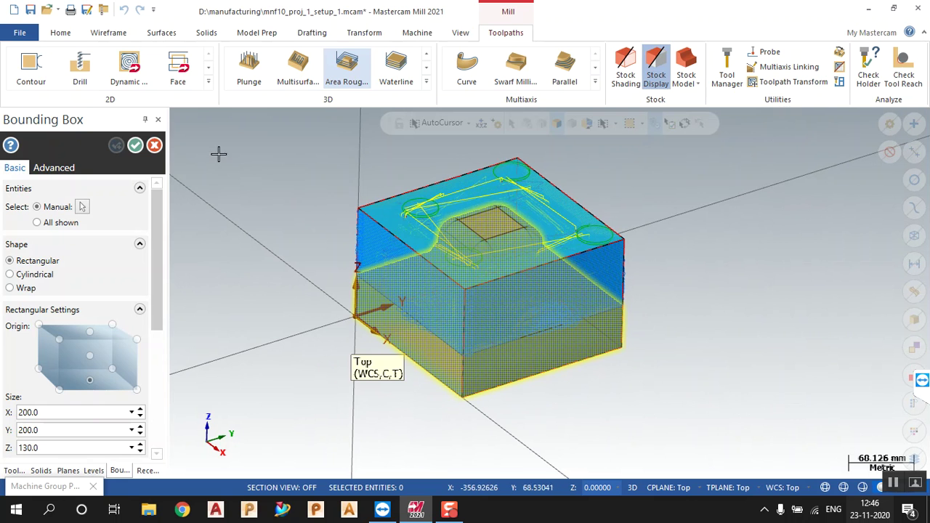
pyautogui.click(136, 145)
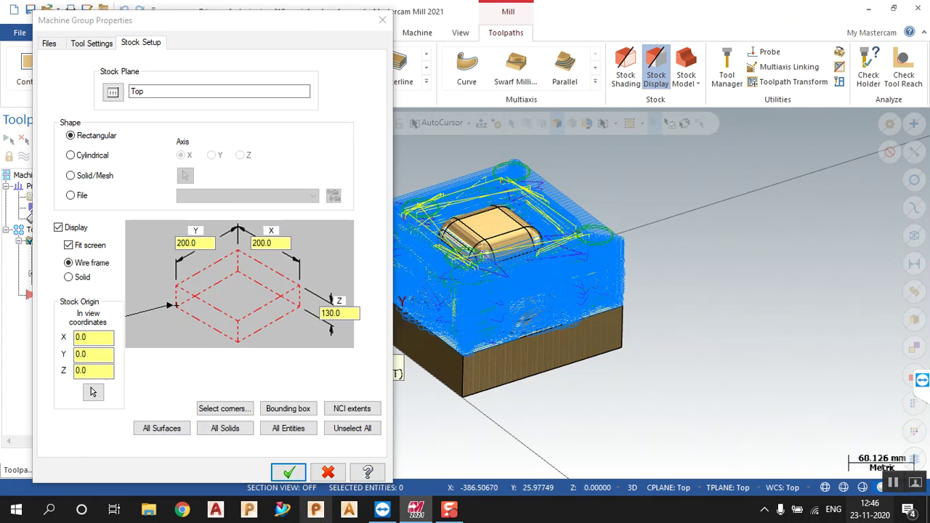
pyautogui.click(297, 470)
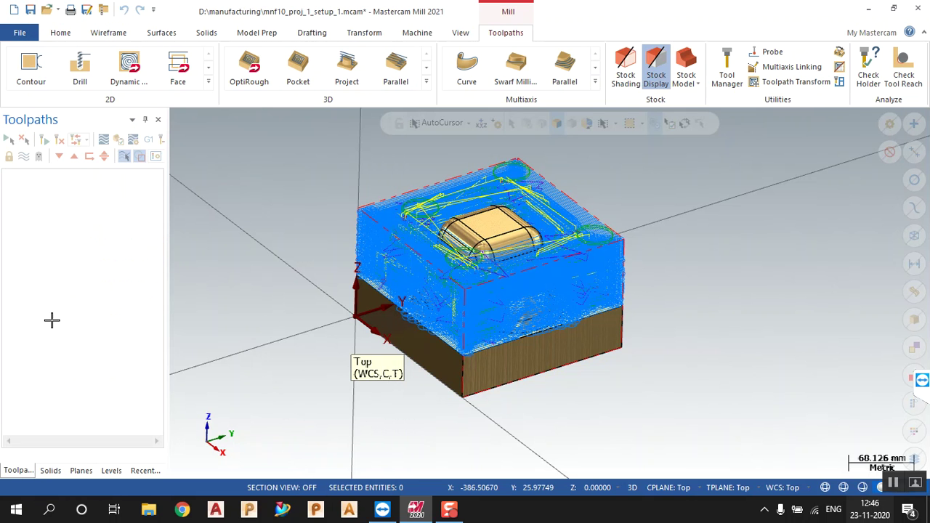
# Verify the area roughing operation in the simulator at increased playback speed with the toolpath shown, and close the simulator.
pyautogui.scroll(-2, 256, 336)
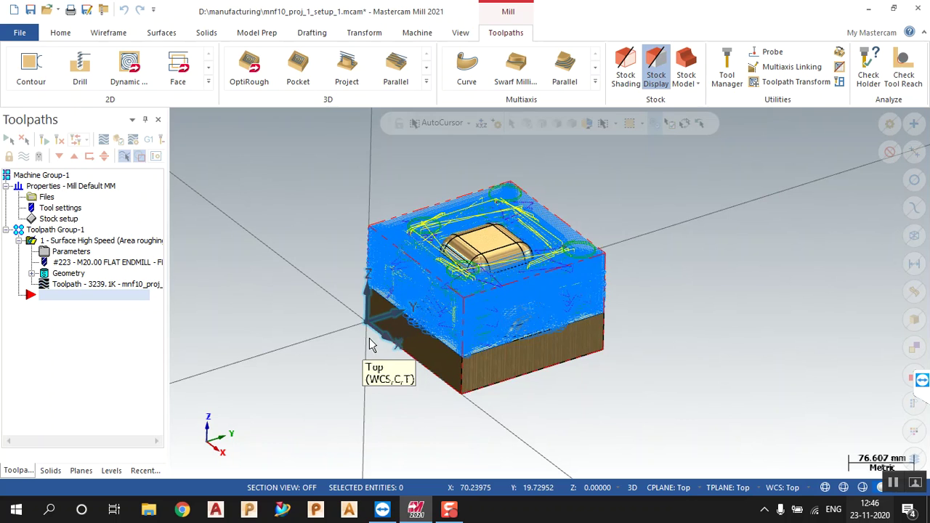
pyautogui.scroll(1, 369, 338)
pyautogui.click(119, 141)
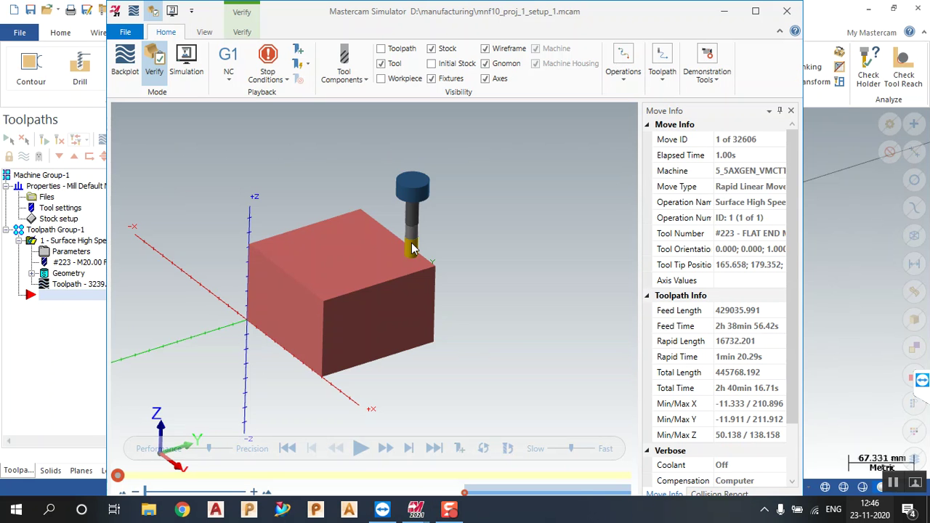
pyautogui.click(361, 448)
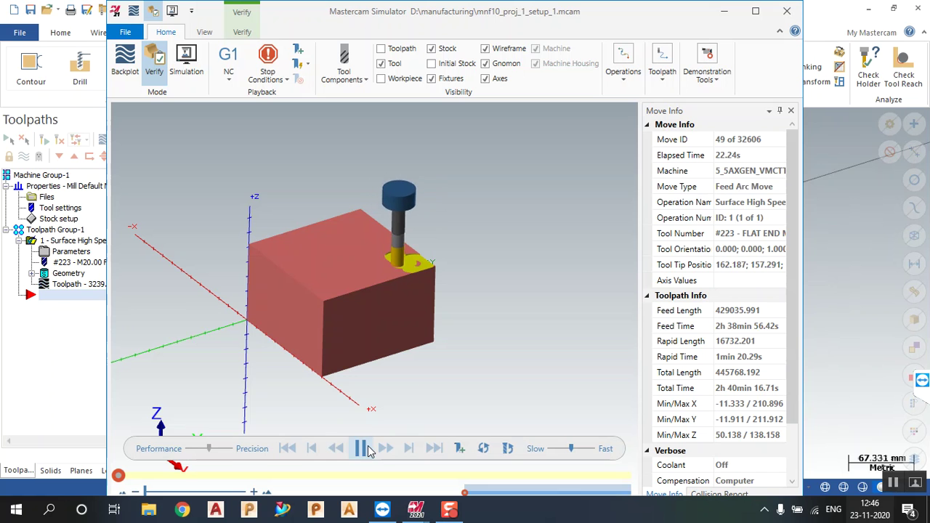
pyautogui.moveTo(572, 448); pyautogui.dragTo(589, 449)
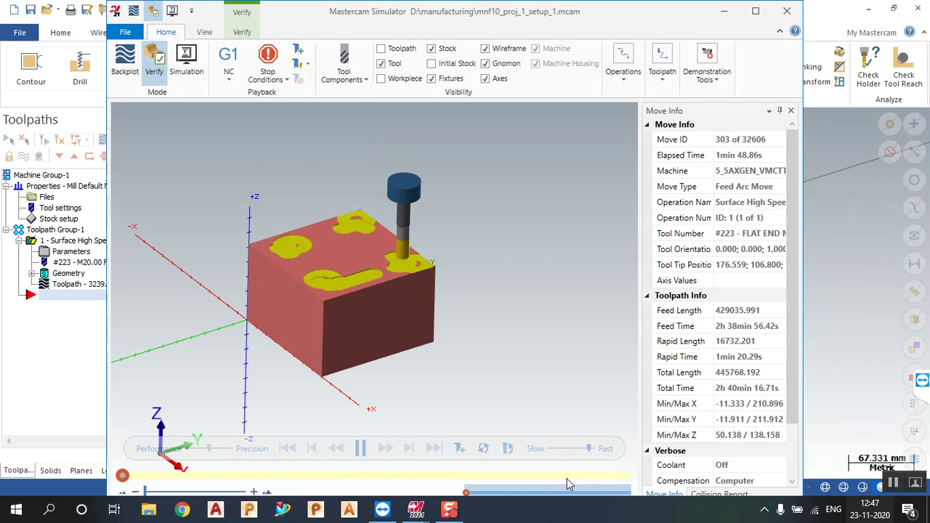
pyautogui.scroll(3, 261, 289)
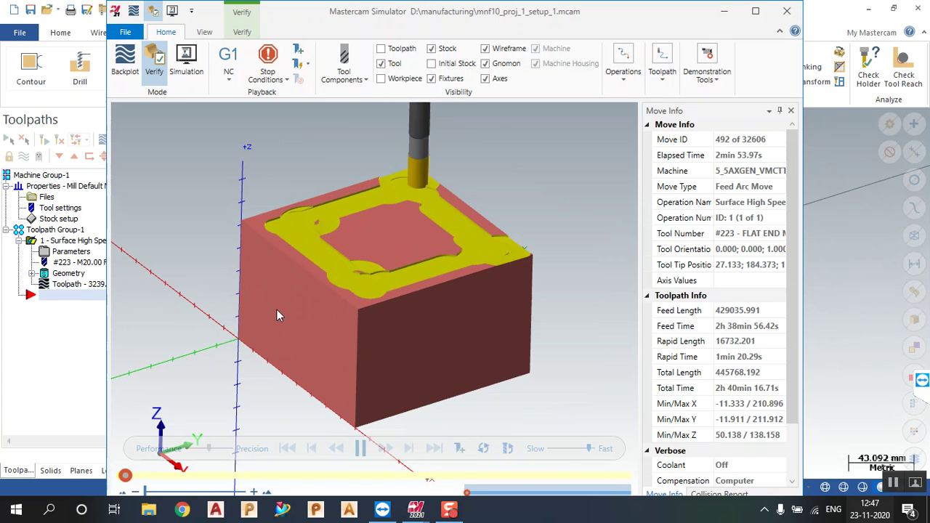
pyautogui.click(382, 49)
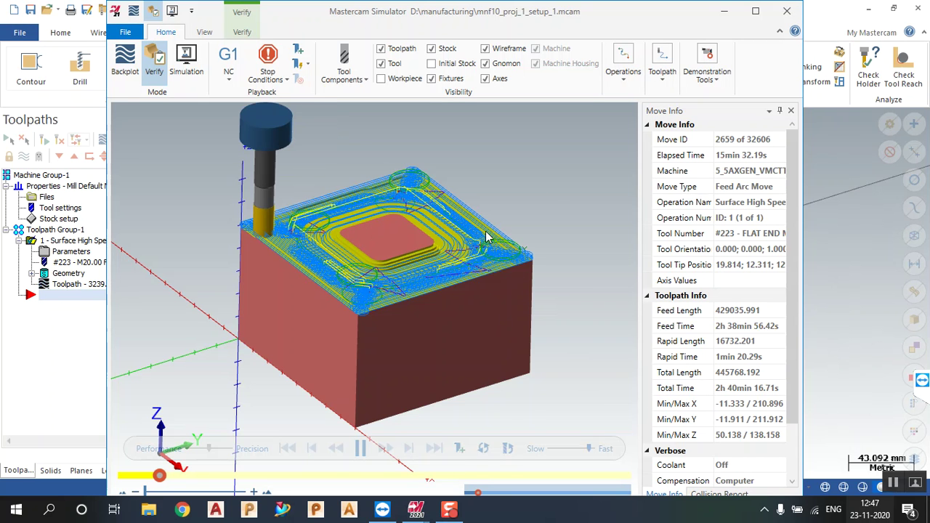
pyautogui.click(788, 11)
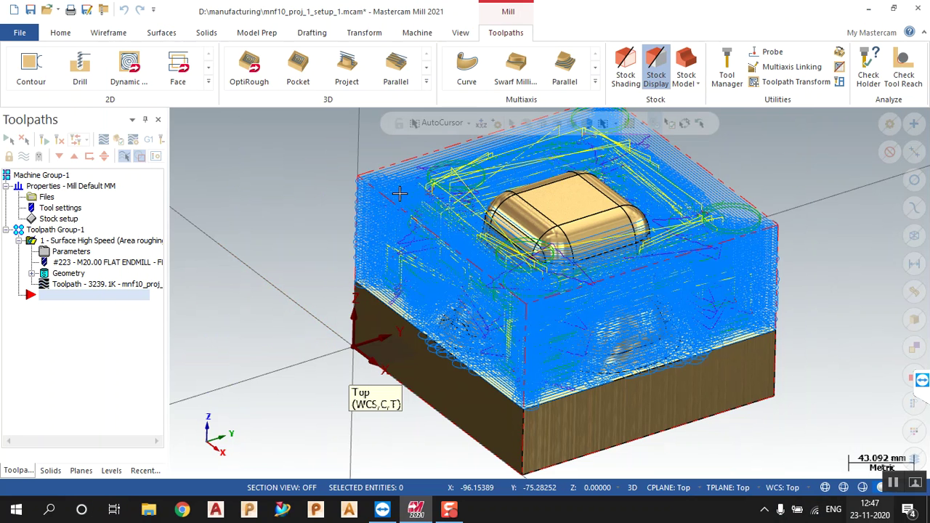
# Set the stepdown in the area roughing operation's cut parameters to 5 mm.
pyautogui.click(73, 240)
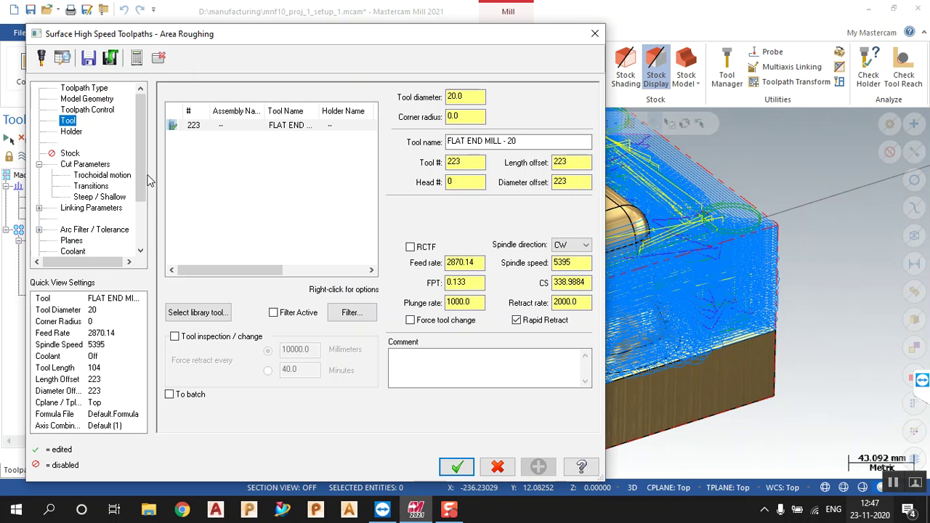
pyautogui.click(106, 166)
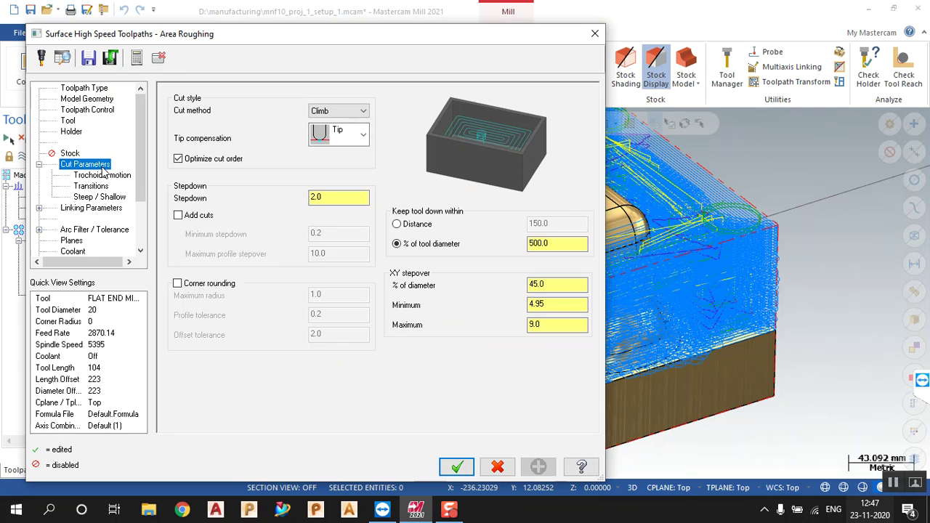
pyautogui.click(328, 202)
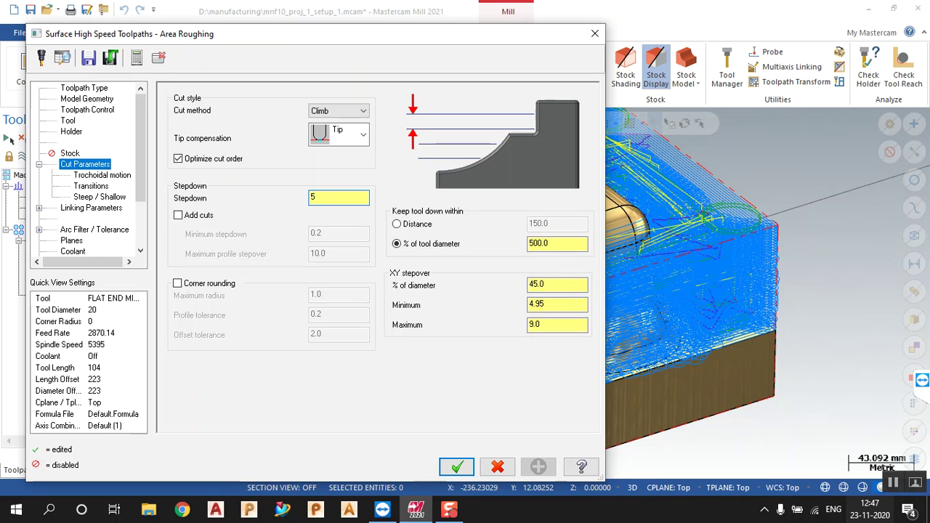
# Filter the tool library to face mills only and assign tool 248, the 50 mm face mill, to the area roughing operation.
pyautogui.click(100, 103)
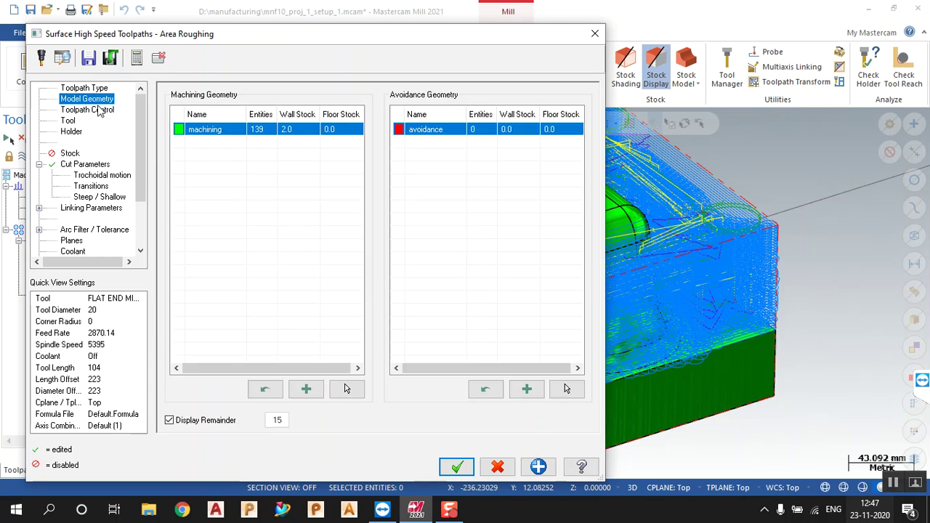
pyautogui.click(69, 121)
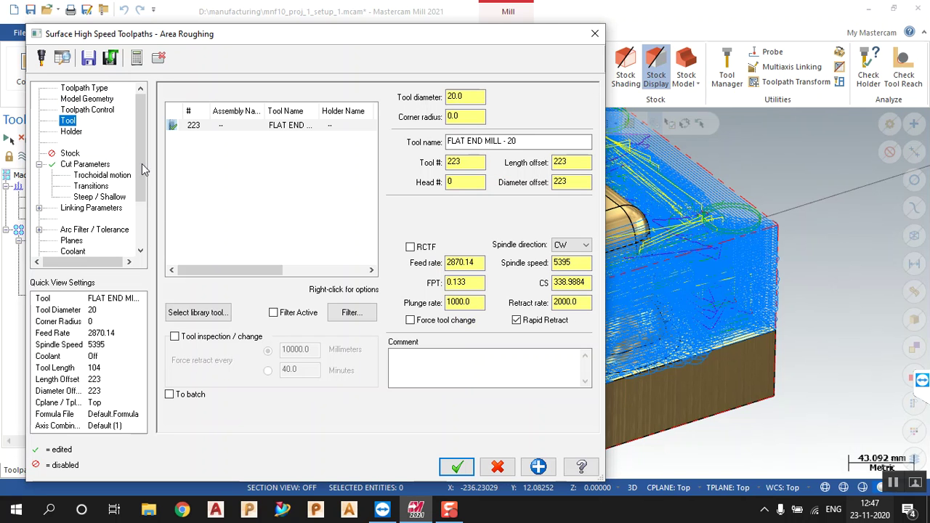
pyautogui.click(200, 312)
pyautogui.moveTo(204, 231); pyautogui.dragTo(202, 284)
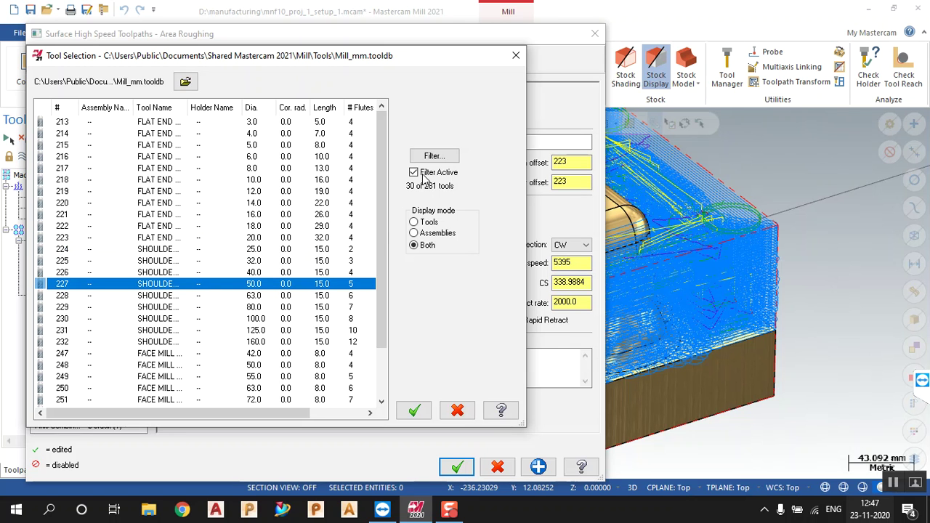
pyautogui.click(441, 156)
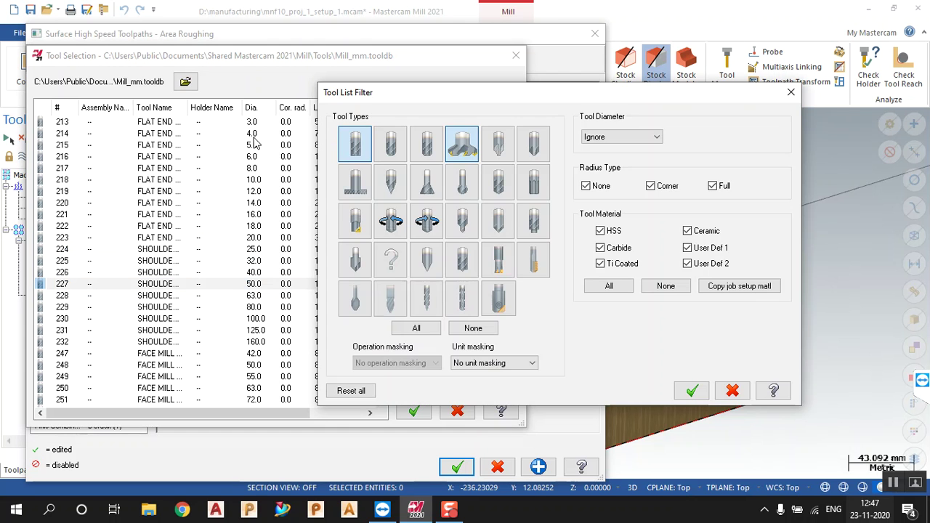
pyautogui.click(462, 145)
pyautogui.click(359, 149)
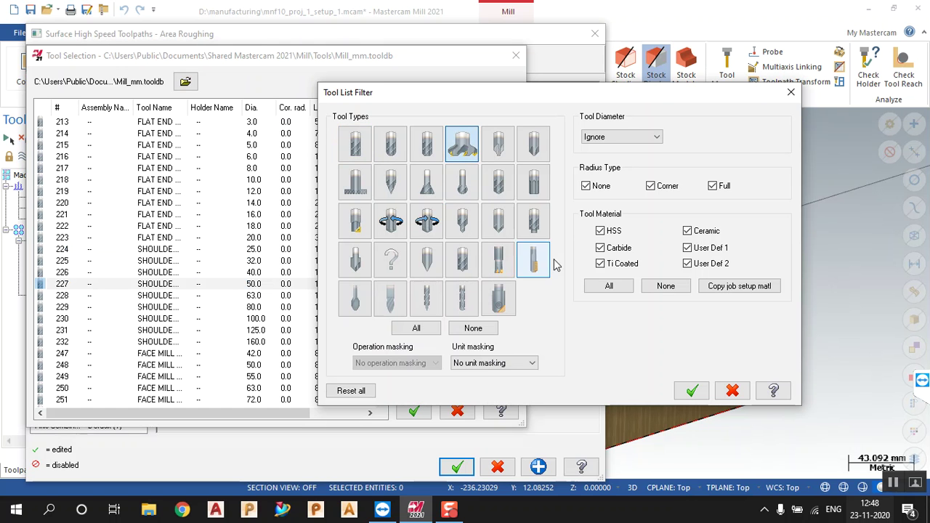
pyautogui.click(690, 391)
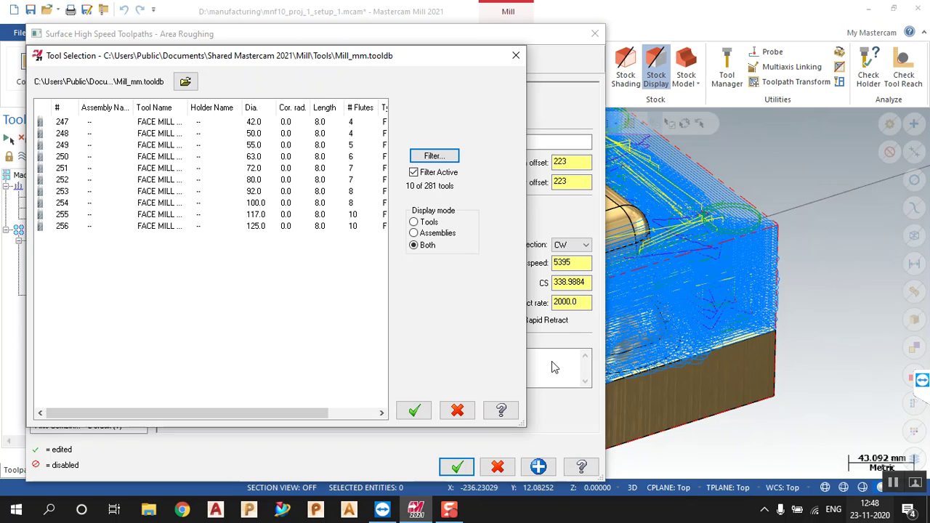
pyautogui.click(231, 133)
pyautogui.click(414, 411)
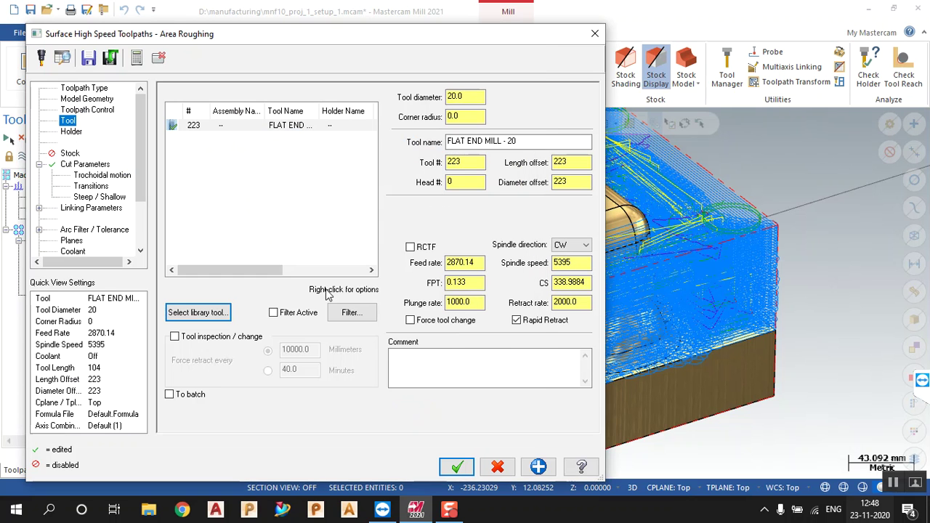
# Turn off trochoidal motion for the area roughing operation, accept the parameters and regenerate the toolpath.
pyautogui.click(101, 176)
pyautogui.click(109, 165)
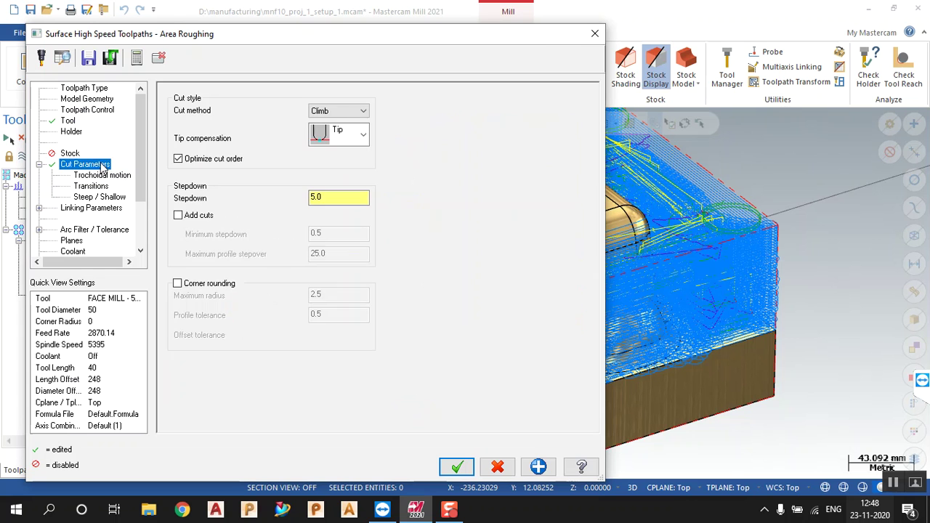
pyautogui.click(102, 175)
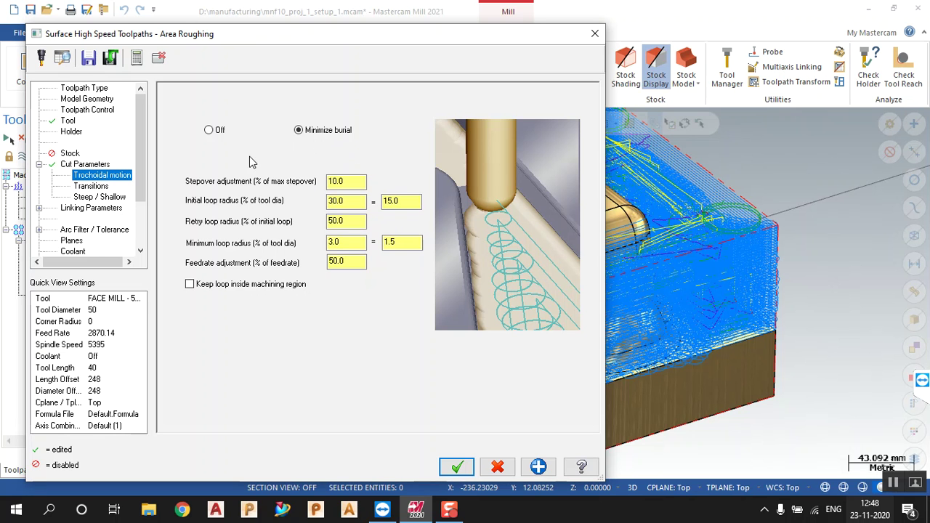
pyautogui.click(210, 130)
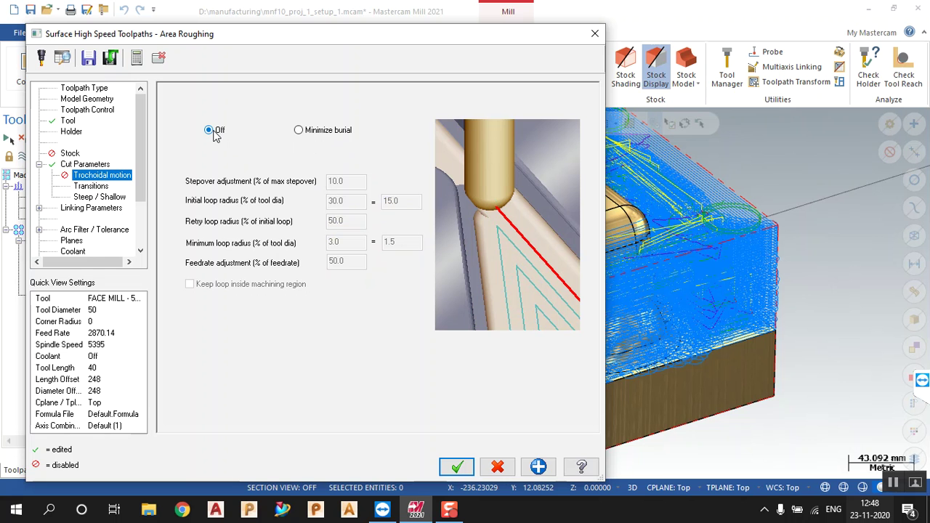
pyautogui.click(457, 467)
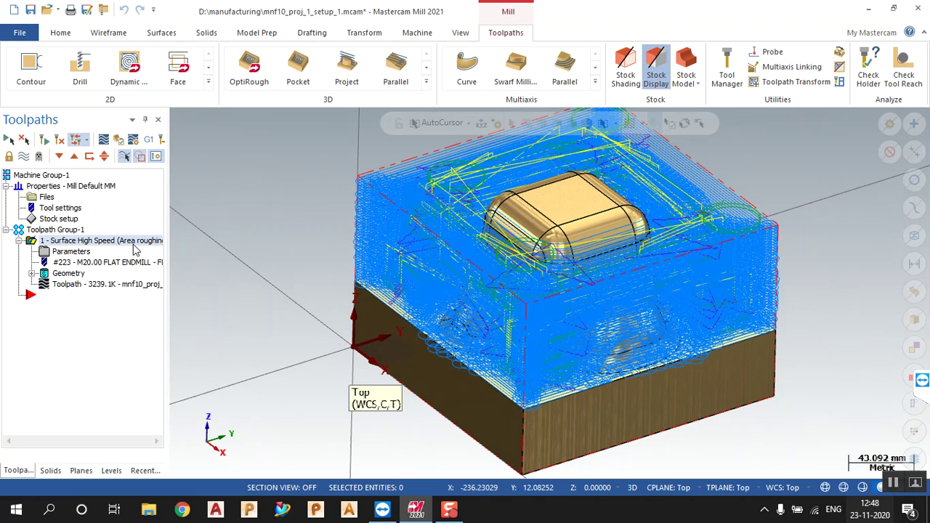
pyautogui.click(45, 140)
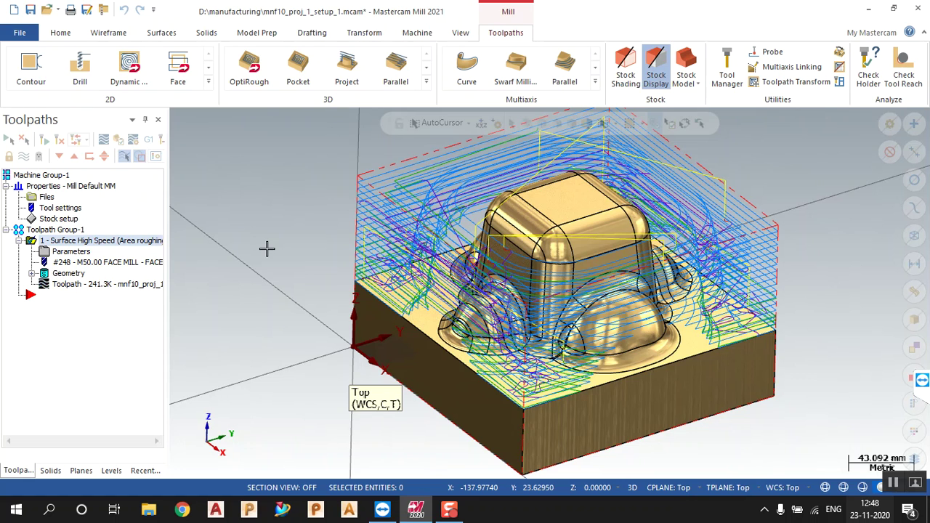
# Verify the face mill roughing in the simulator, hide the toolpath during playback, inspect the cut stock and close the simulator.
pyautogui.scroll(3, 266, 248)
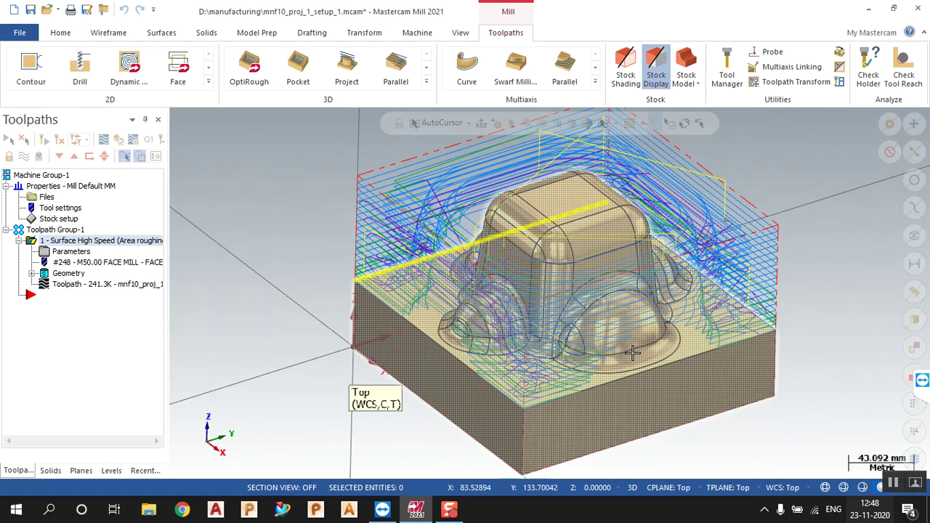
pyautogui.scroll(-4, 407, 332)
pyautogui.moveTo(458, 301)
pyautogui.mouseDown(button='middle')
pyautogui.moveTo(457, 356)
pyautogui.moveTo(460, 294)
pyautogui.mouseUp(button='middle')
pyautogui.scroll(1, 407, 312)
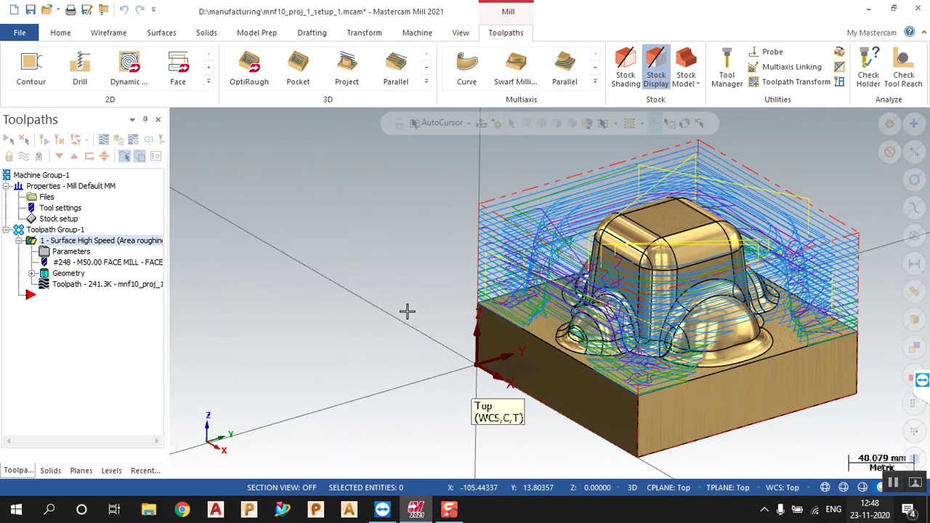
pyautogui.scroll(2, 824, 341)
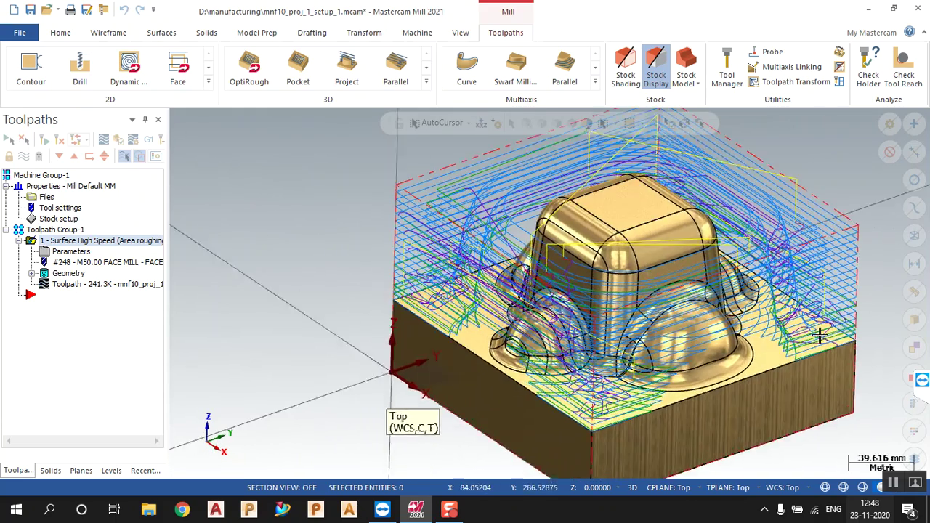
pyautogui.scroll(-2, 823, 342)
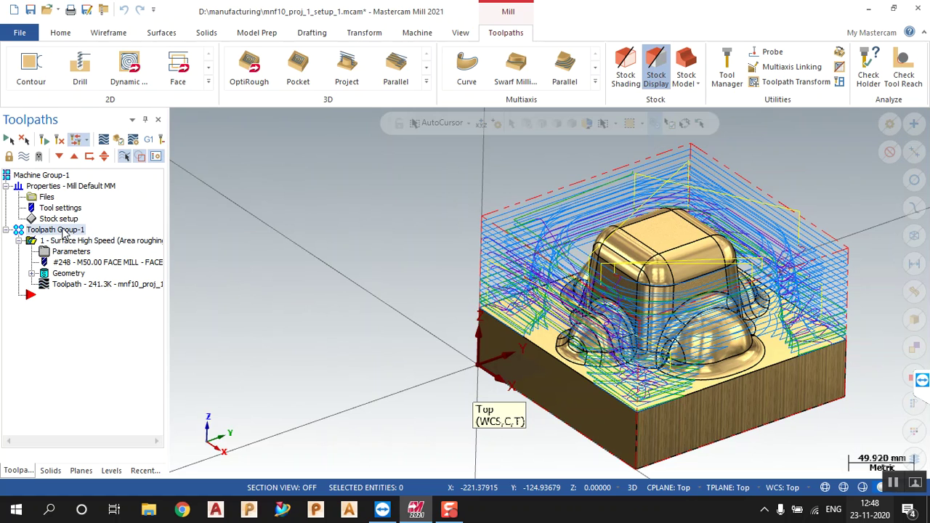
pyautogui.click(118, 141)
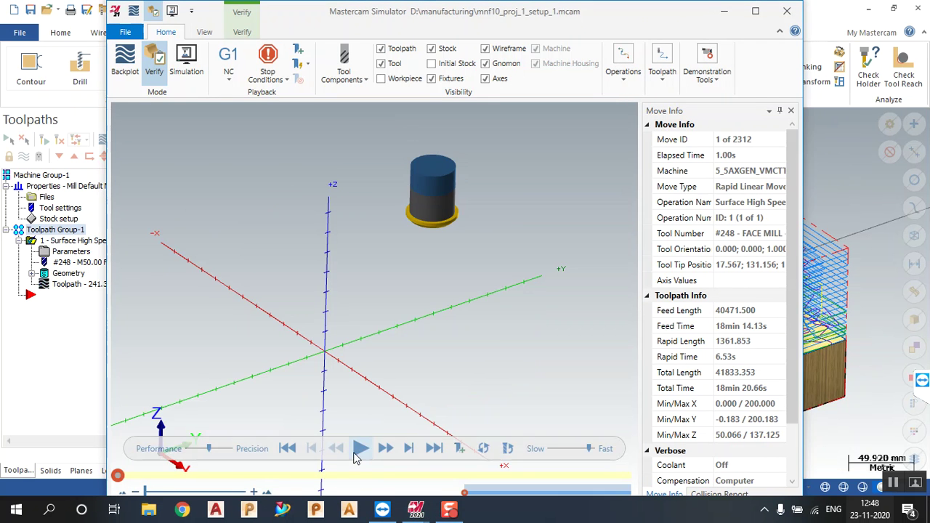
pyautogui.click(358, 450)
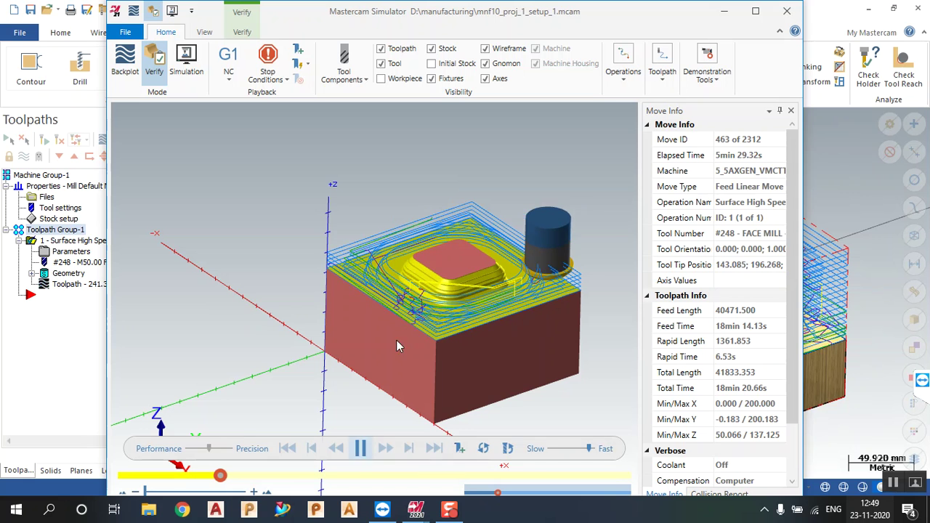
pyautogui.click(384, 49)
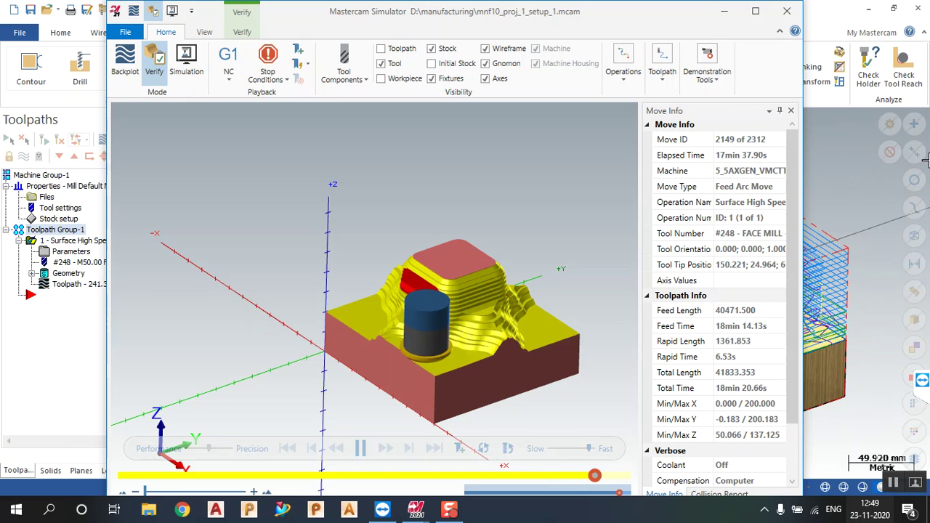
pyautogui.scroll(3, 432, 298)
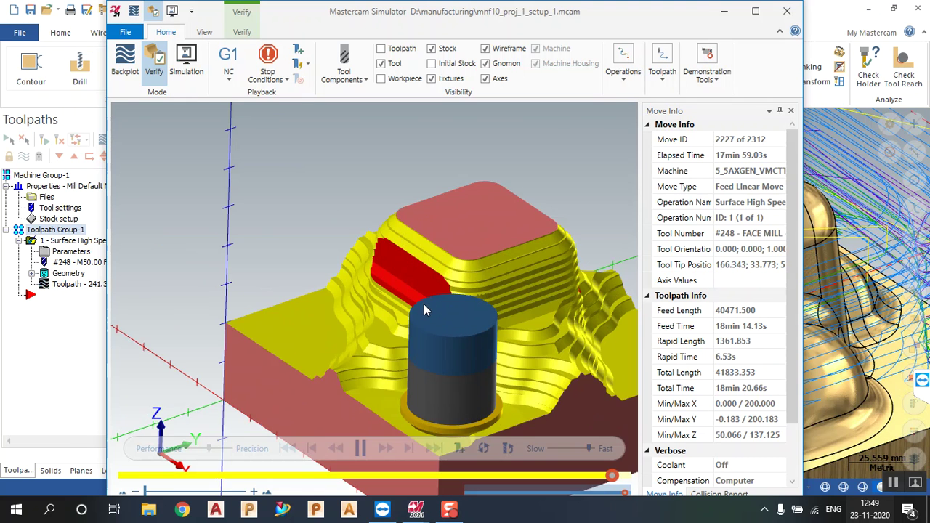
pyautogui.moveTo(394, 293); pyautogui.dragTo(565, 231, button='middle')
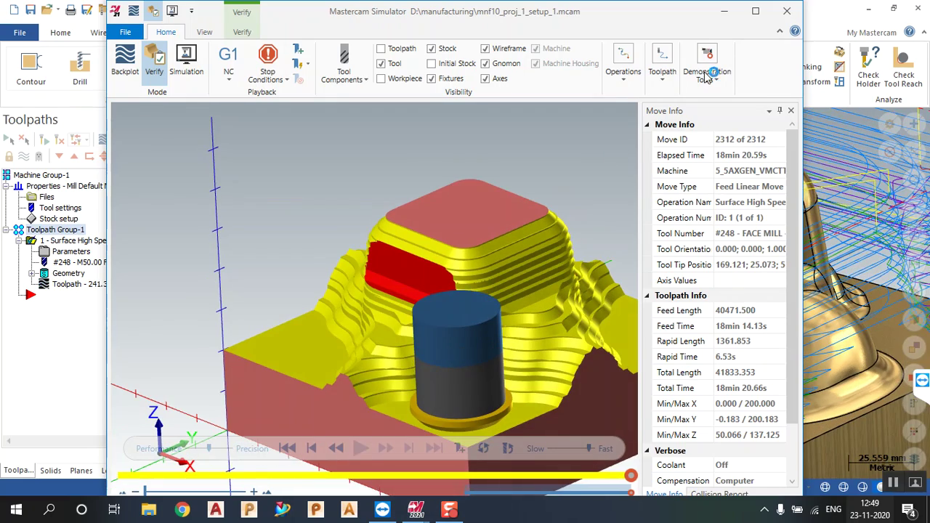
pyautogui.click(788, 10)
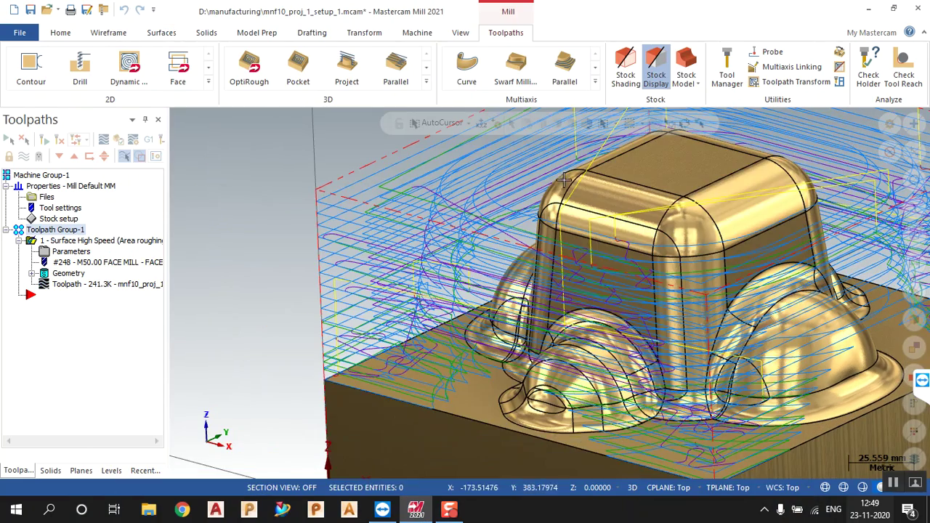
# Set the absolute clearance plane in the area roughing linking parameters to 100 mm and regenerate the toolpath.
pyautogui.scroll(-4, 498, 268)
pyautogui.moveTo(498, 268); pyautogui.dragTo(472, 294, button='middle')
pyautogui.click(48, 252)
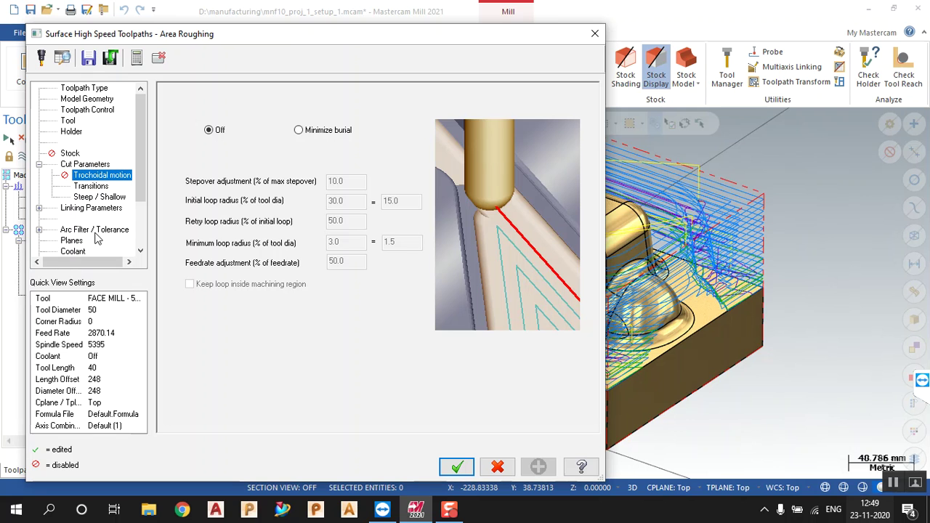
pyautogui.click(92, 210)
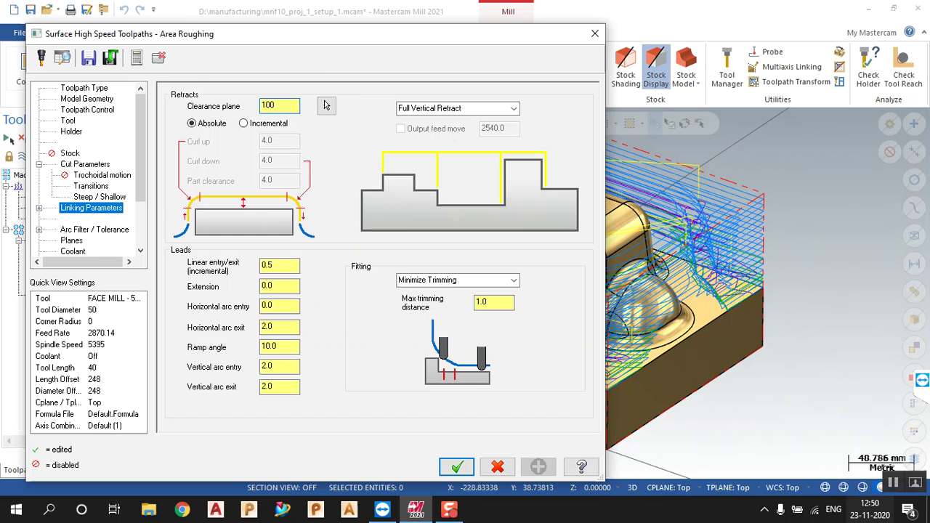
pyautogui.click(457, 466)
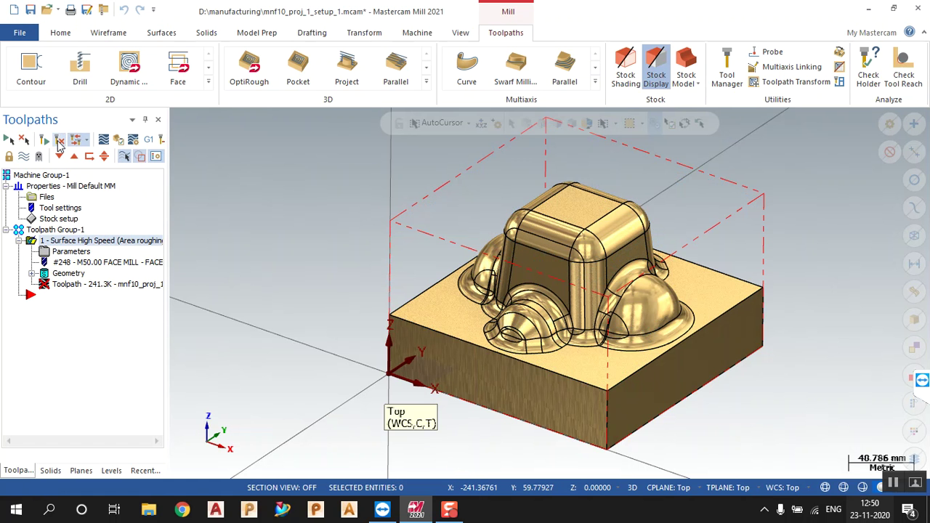
pyautogui.click(57, 139)
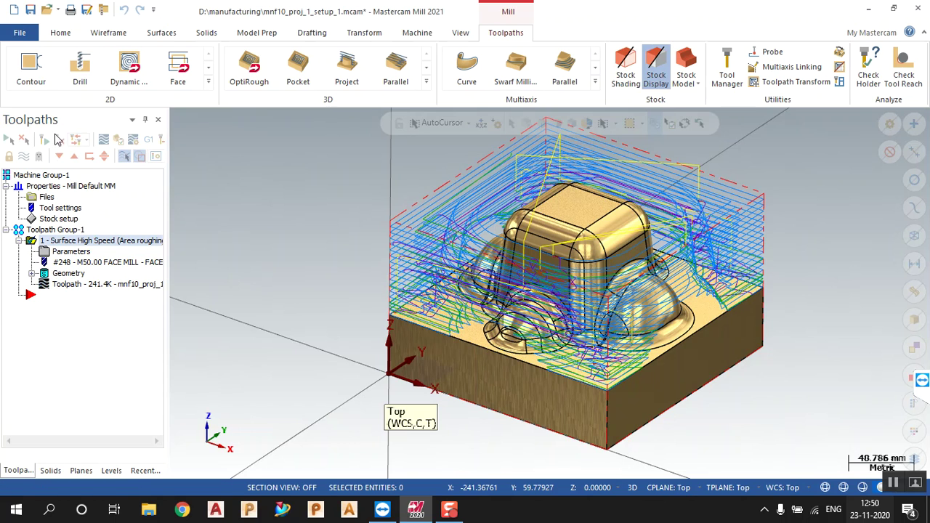
# Add flat end mills to the face mills in the tool library filter for the area roughing operation.
pyautogui.moveTo(409, 427); pyautogui.dragTo(364, 378, button='middle')
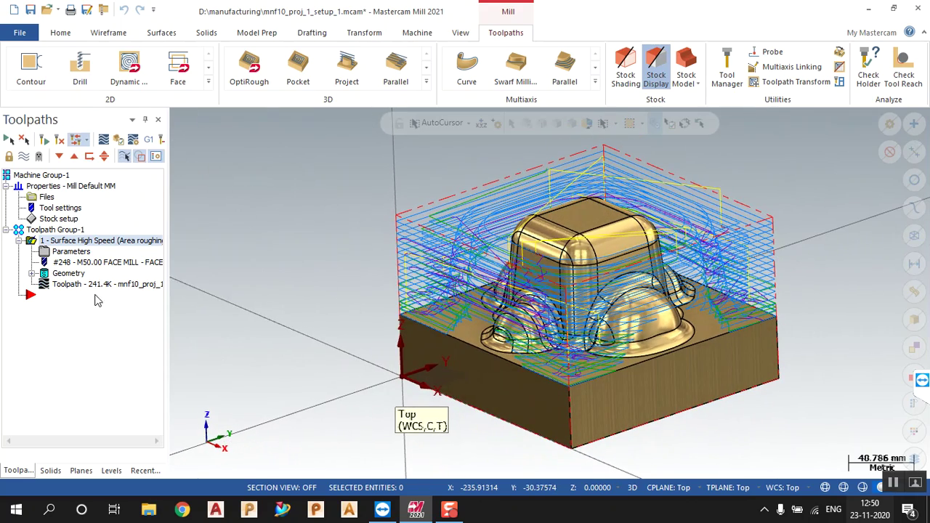
pyautogui.click(69, 252)
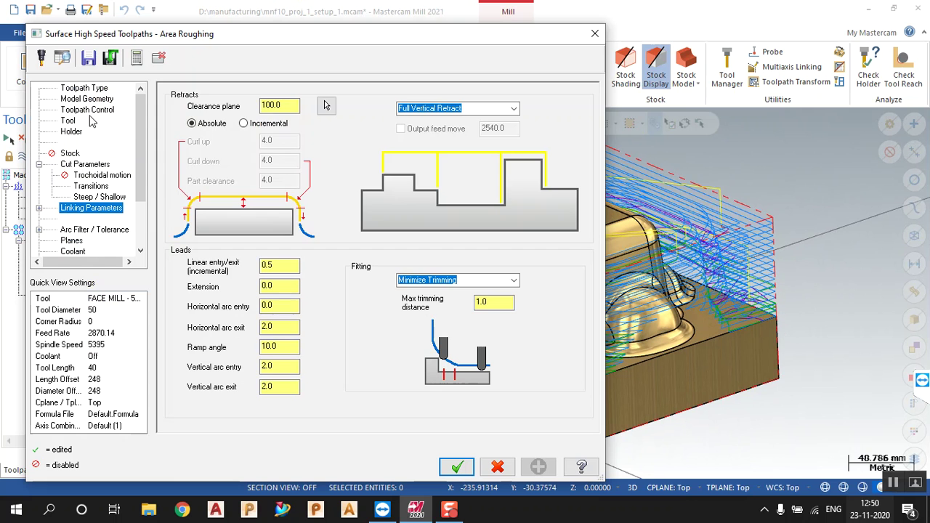
pyautogui.click(87, 110)
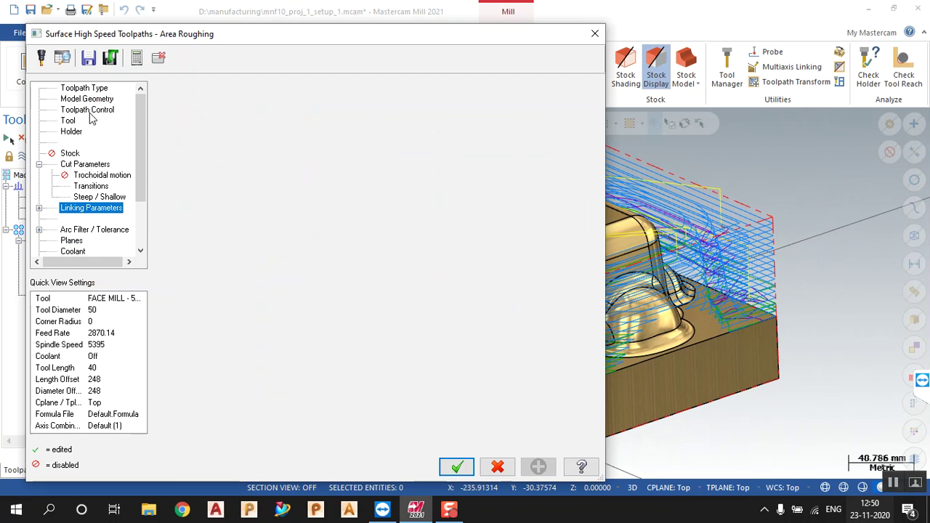
pyautogui.click(71, 121)
pyautogui.press('Up')
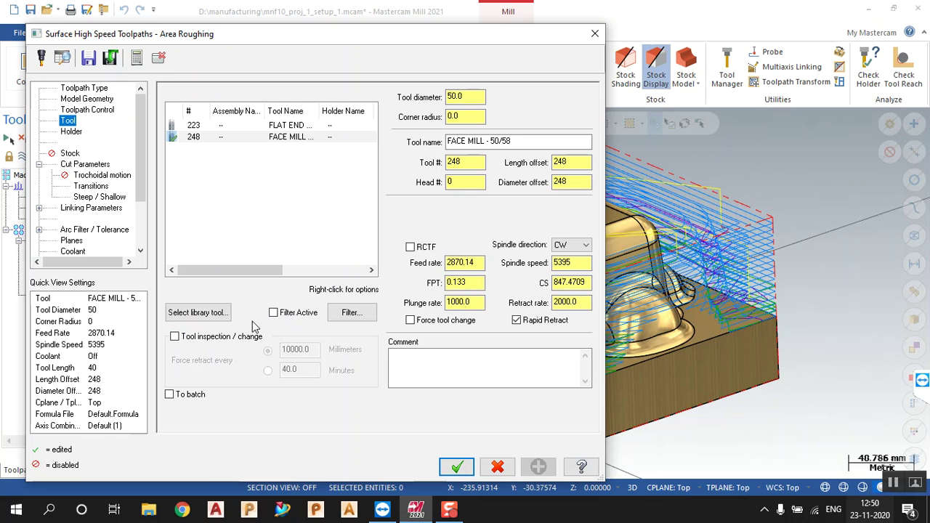
pyautogui.click(231, 312)
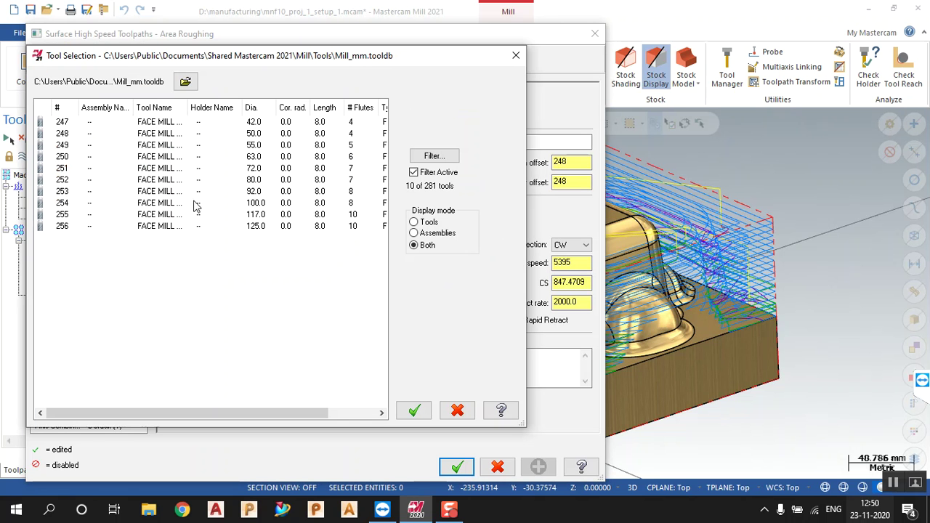
pyautogui.click(434, 156)
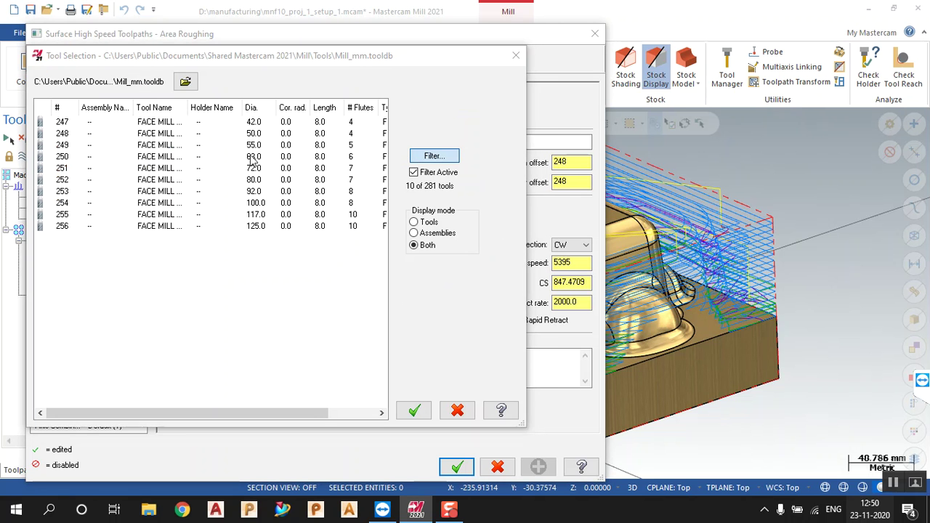
pyautogui.click(355, 143)
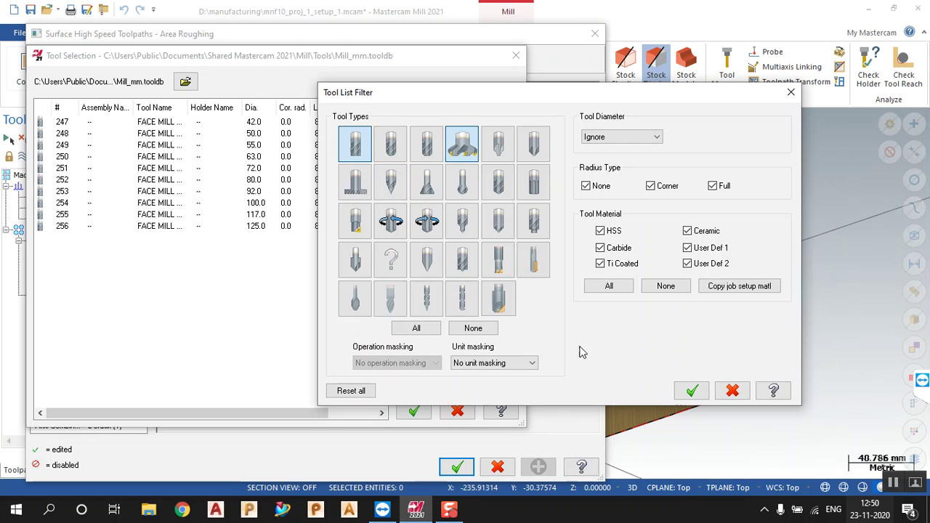
pyautogui.click(692, 390)
# Assign tool 227, the 50 mm shoulder mill, to the area roughing operation and regenerate the toolpath.
pyautogui.click(198, 227)
pyautogui.click(182, 260)
pyautogui.click(183, 285)
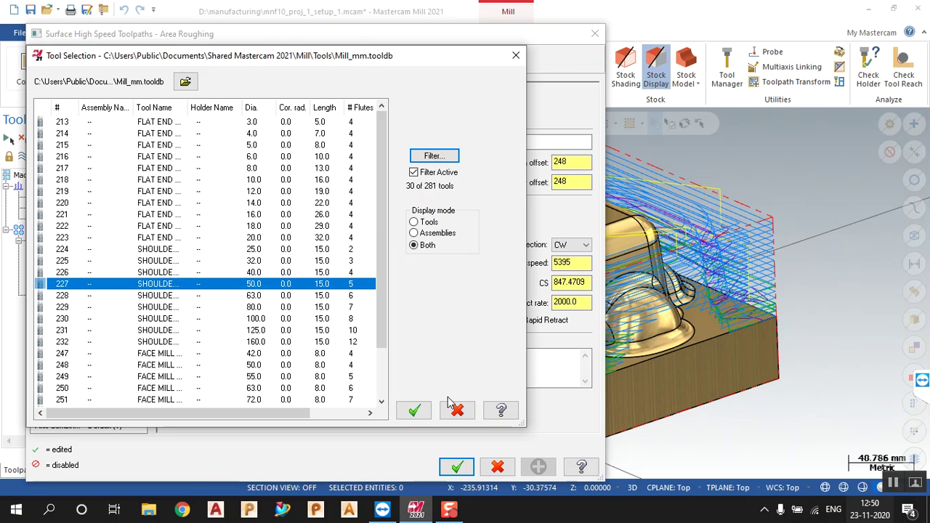
pyautogui.click(414, 411)
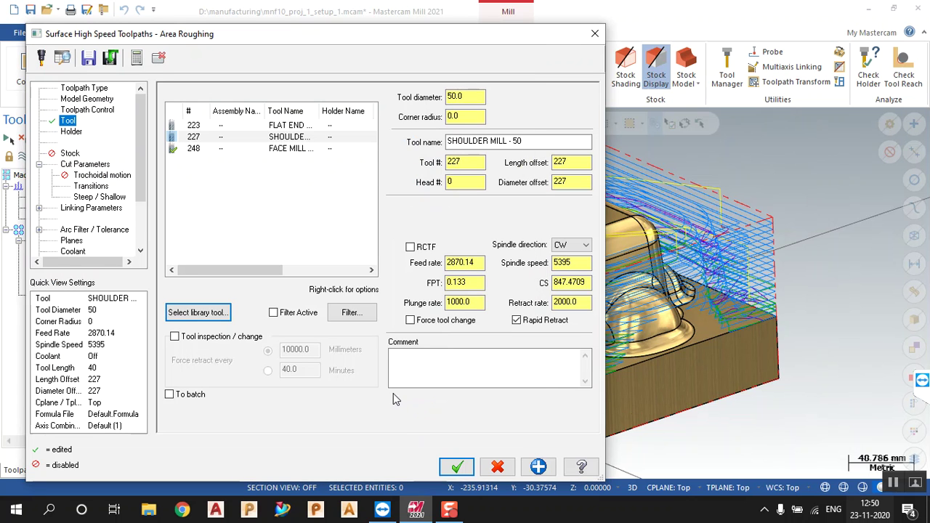
pyautogui.click(455, 466)
pyautogui.click(61, 141)
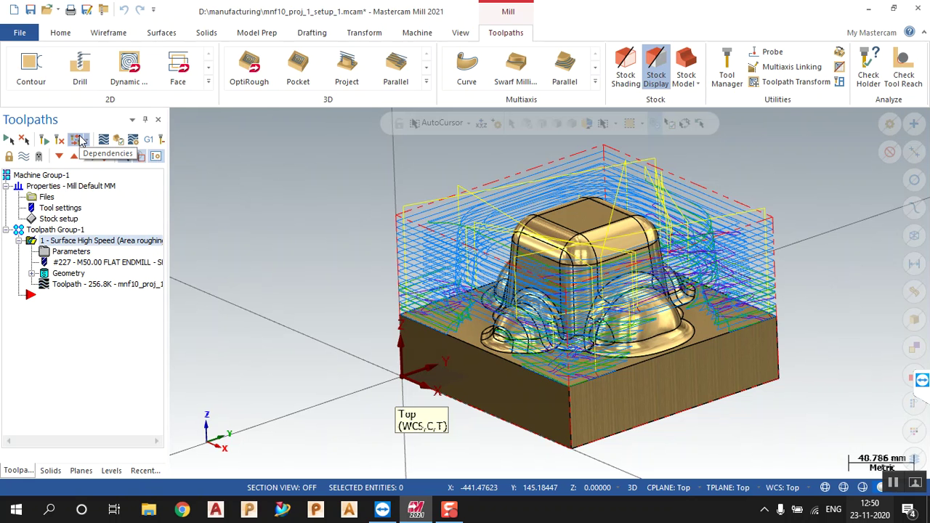
# Create a stock model named camstock1 with a rectangular initial shape taken from the stock setup dimensions.
pyautogui.moveTo(281, 232); pyautogui.dragTo(294, 242, button='middle')
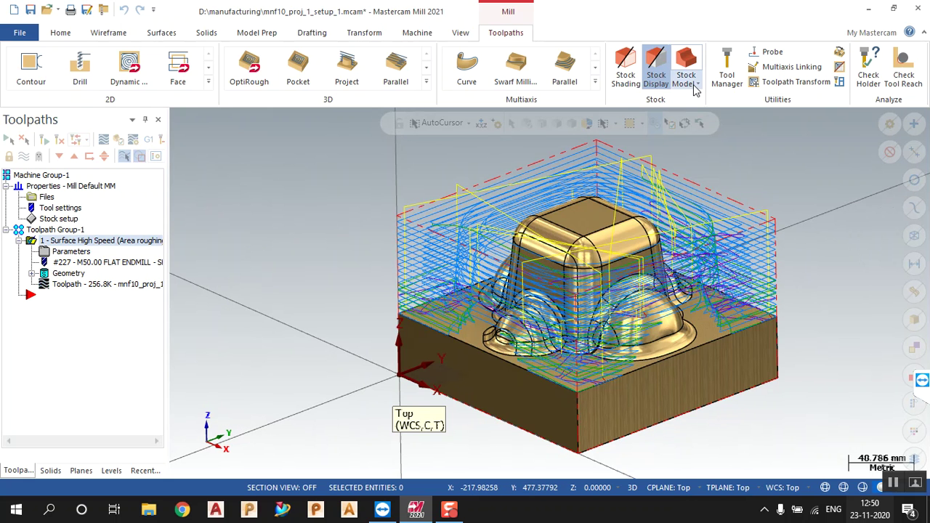
pyautogui.click(694, 84)
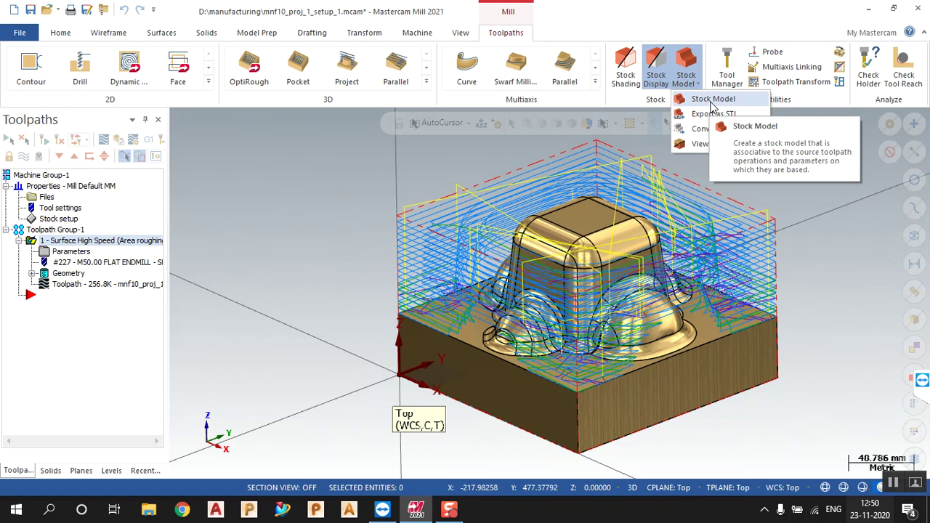
pyautogui.click(712, 99)
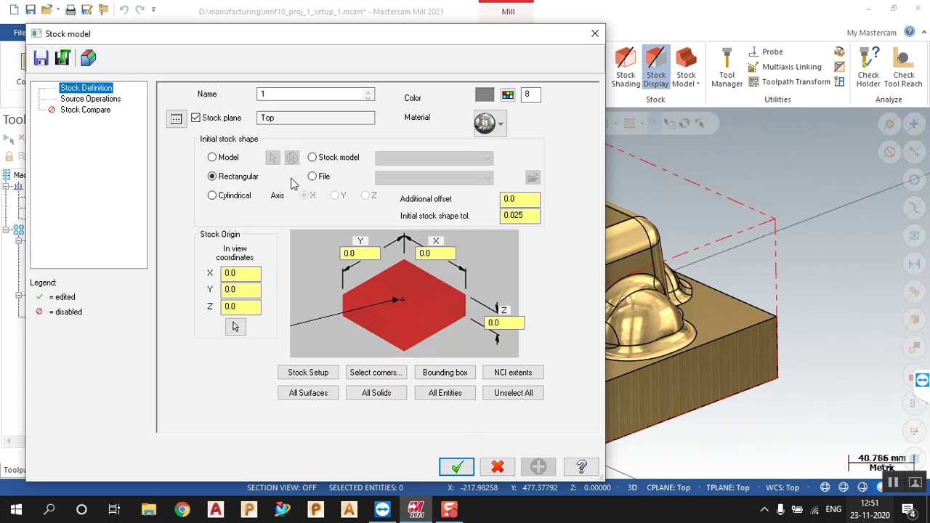
pyautogui.click(303, 374)
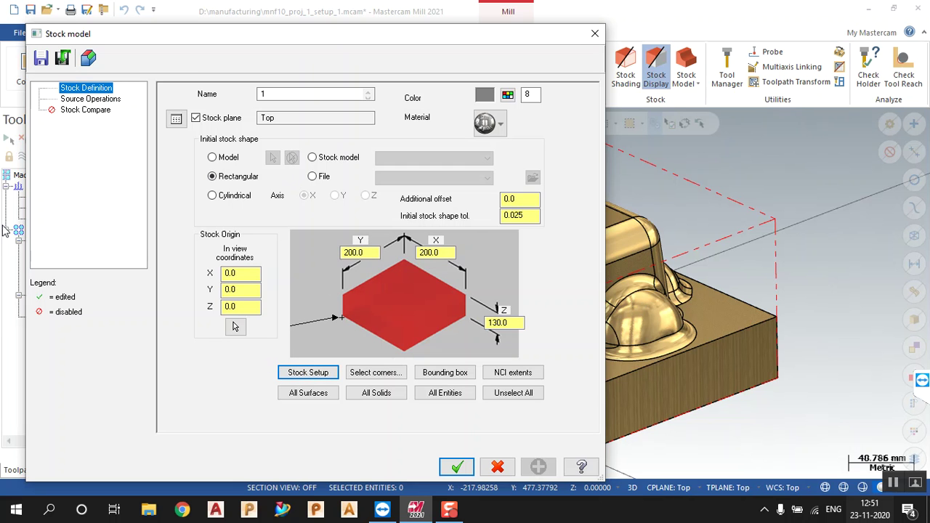
pyautogui.moveTo(205, 43); pyautogui.dragTo(289, 56)
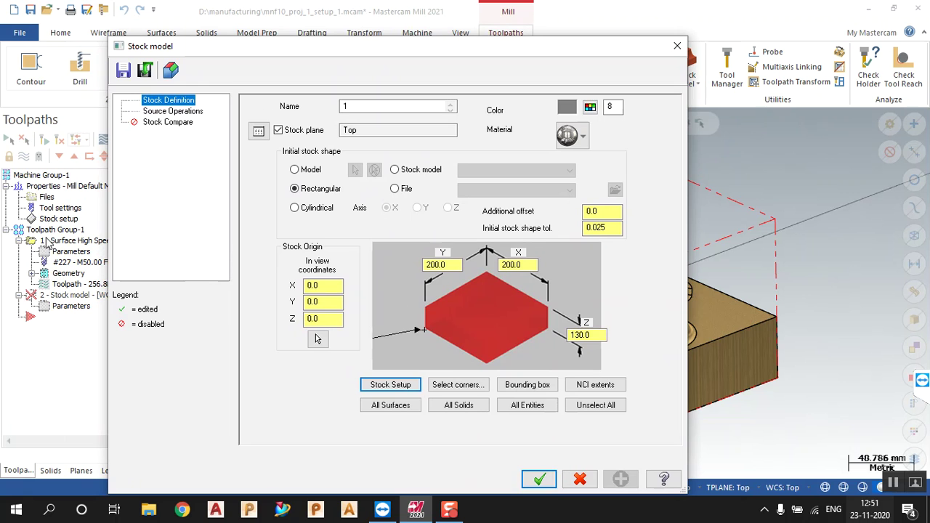
pyautogui.click(389, 387)
pyautogui.doubleClick(347, 106)
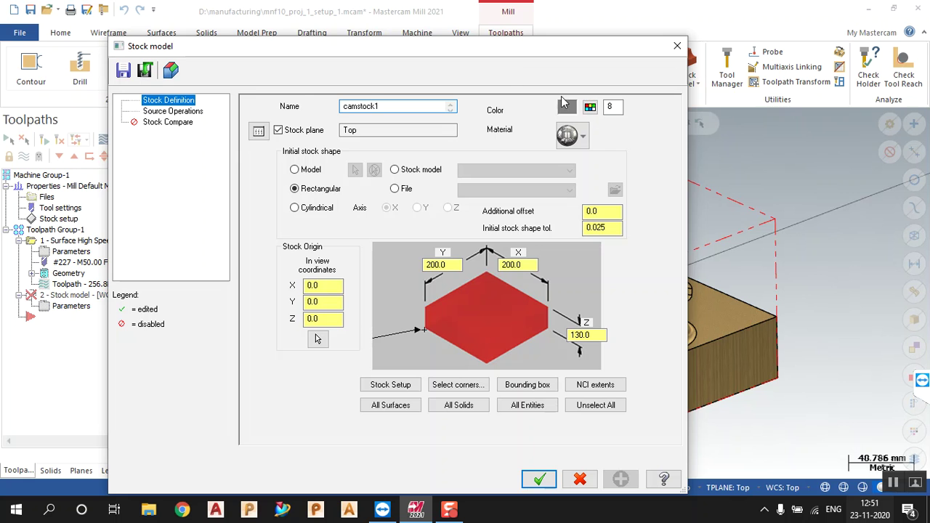
# Set the stock model color to cyan (11) and select the area roughing operation as its source operation.
pyautogui.click(590, 107)
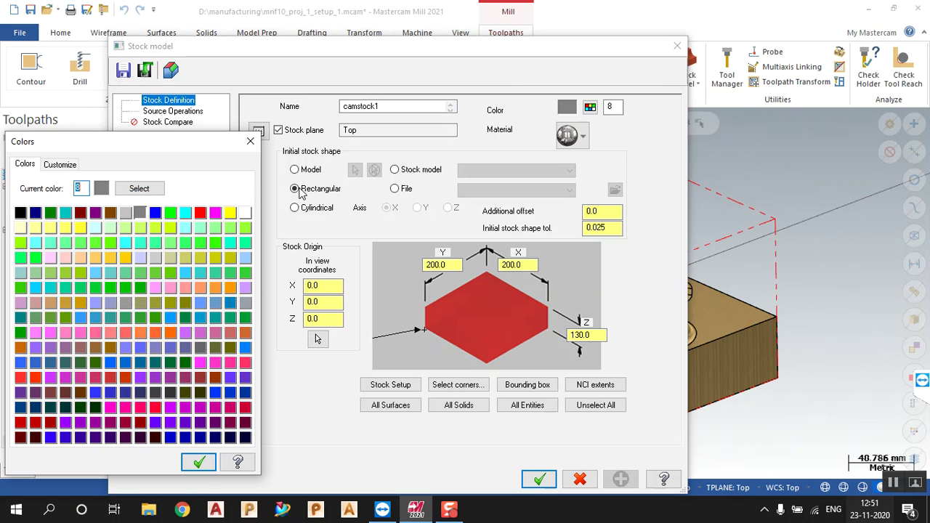
pyautogui.click(186, 217)
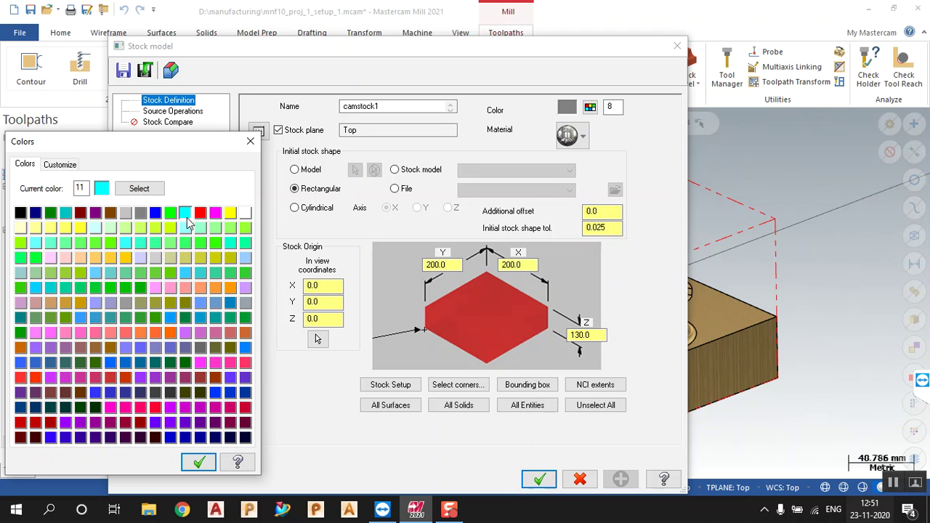
pyautogui.click(198, 461)
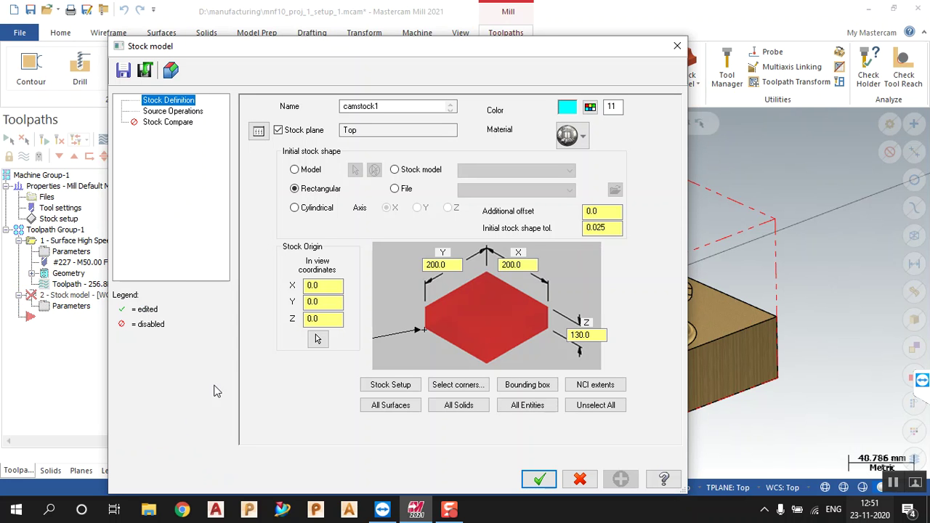
pyautogui.click(174, 111)
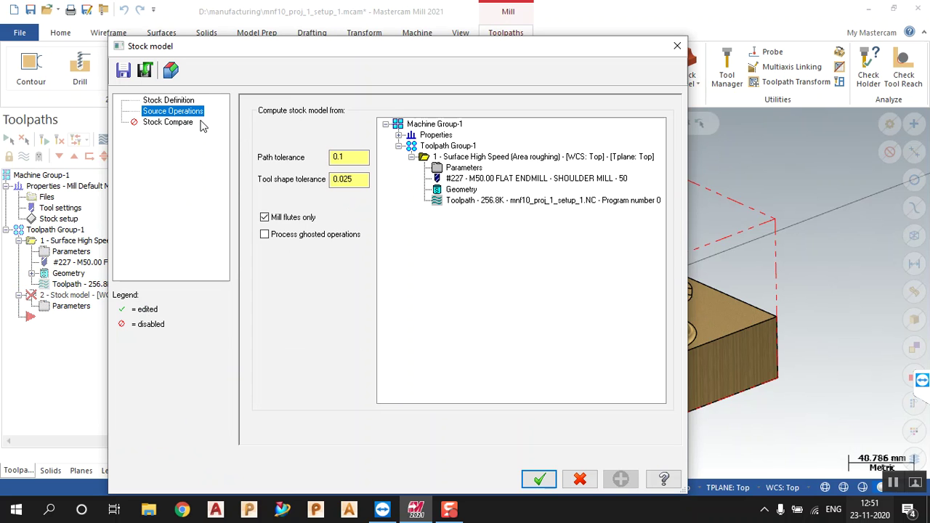
pyautogui.click(494, 159)
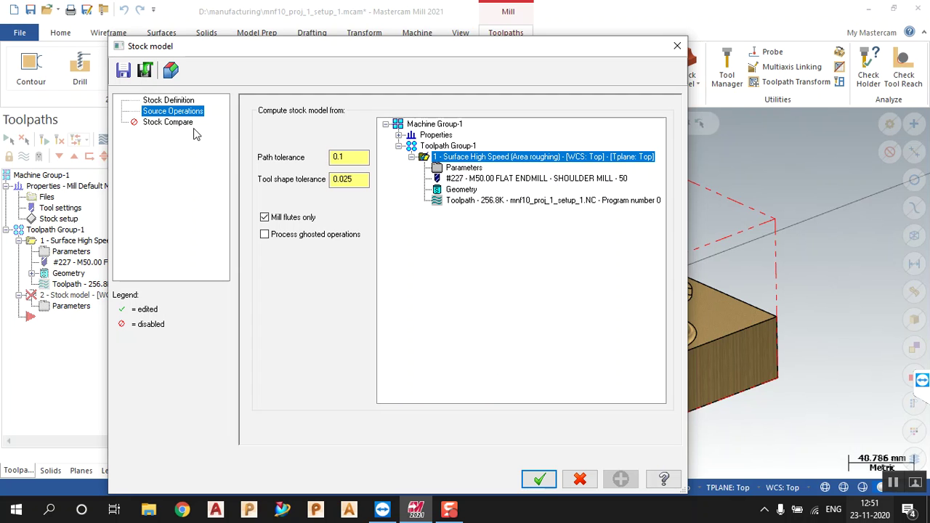
# Enable Stock Compare with the solid part as the comparison model and accept the stock model to compute it.
pyautogui.click(169, 123)
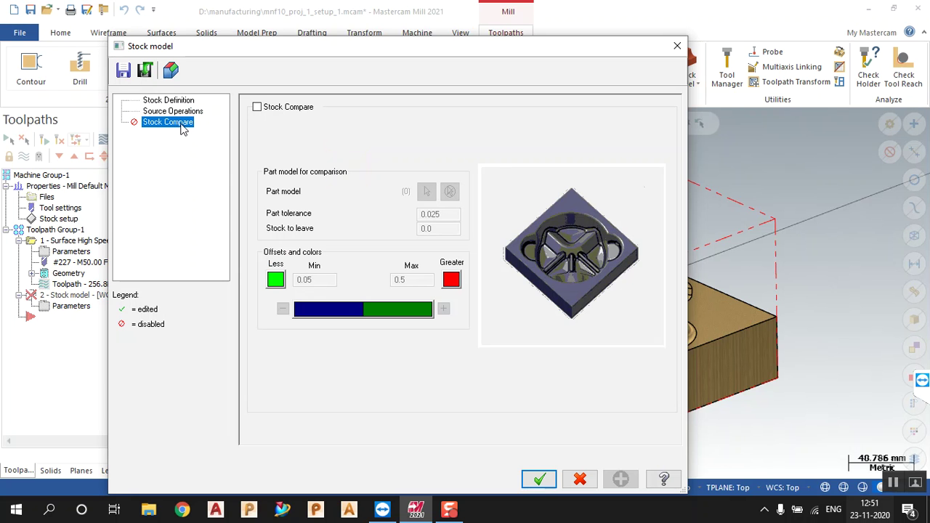
pyautogui.click(257, 107)
pyautogui.click(425, 192)
pyautogui.click(636, 330)
pyautogui.click(504, 151)
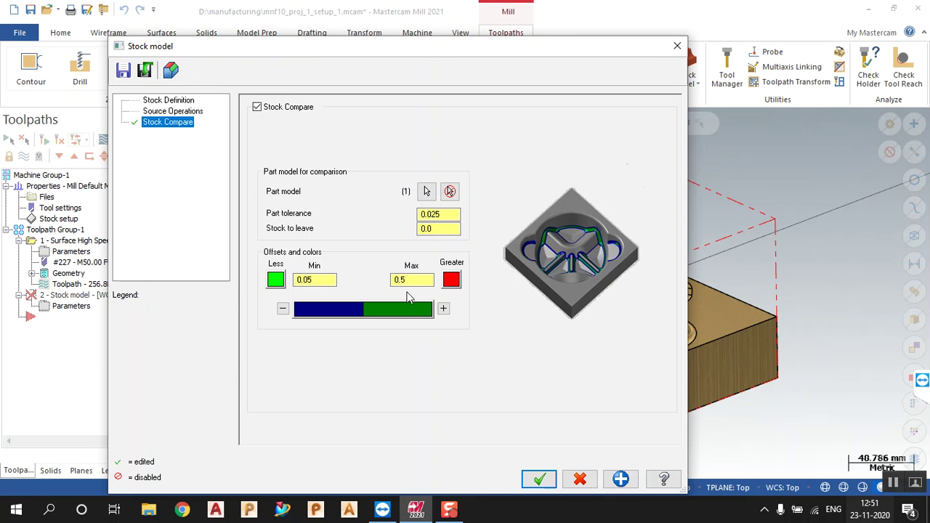
pyautogui.click(540, 479)
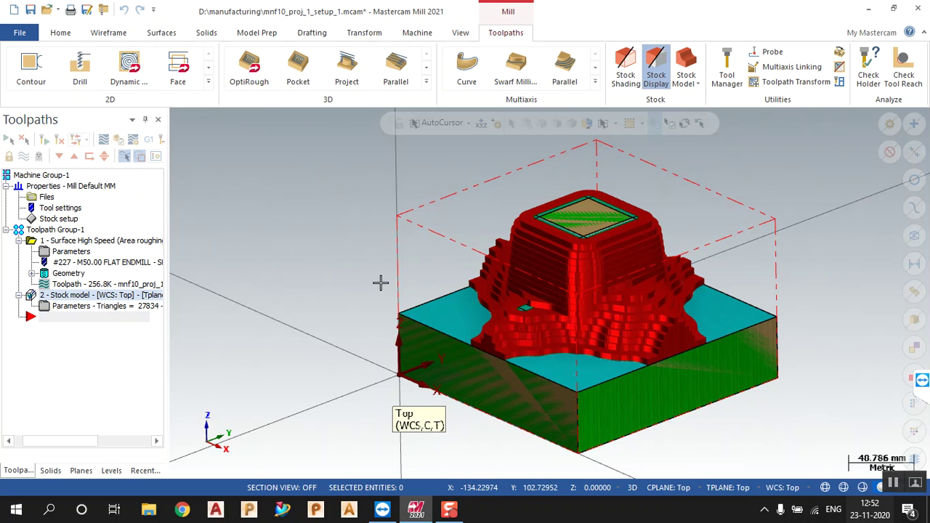
# Change the Stock Compare color for offsets greater than the maximum to yellow-green and regenerate the stock model.
pyautogui.scroll(-6, 494, 326)
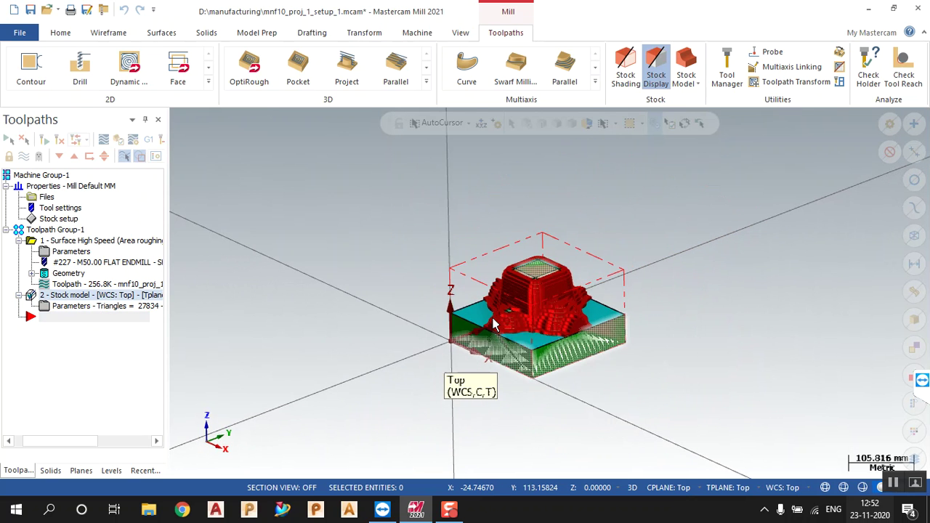
pyautogui.scroll(-1, 493, 327)
pyautogui.scroll(5, 492, 306)
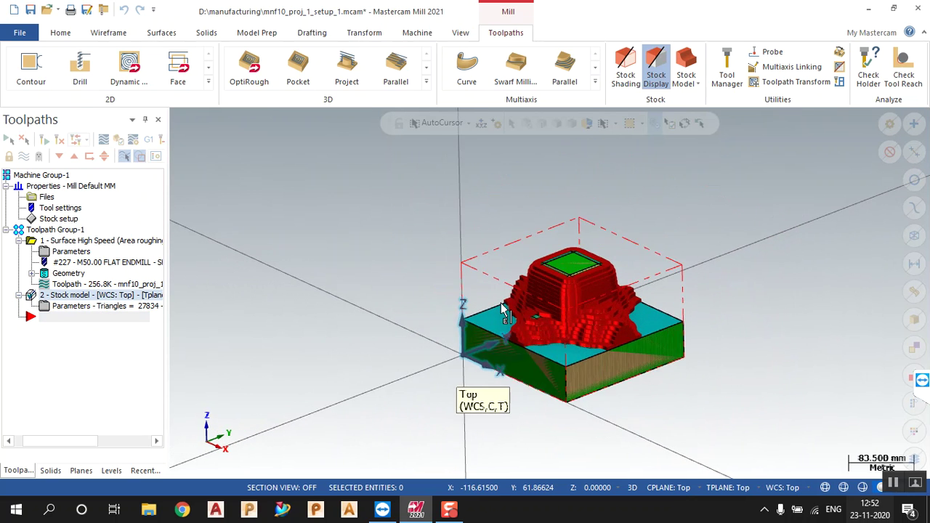
pyautogui.scroll(3, 518, 304)
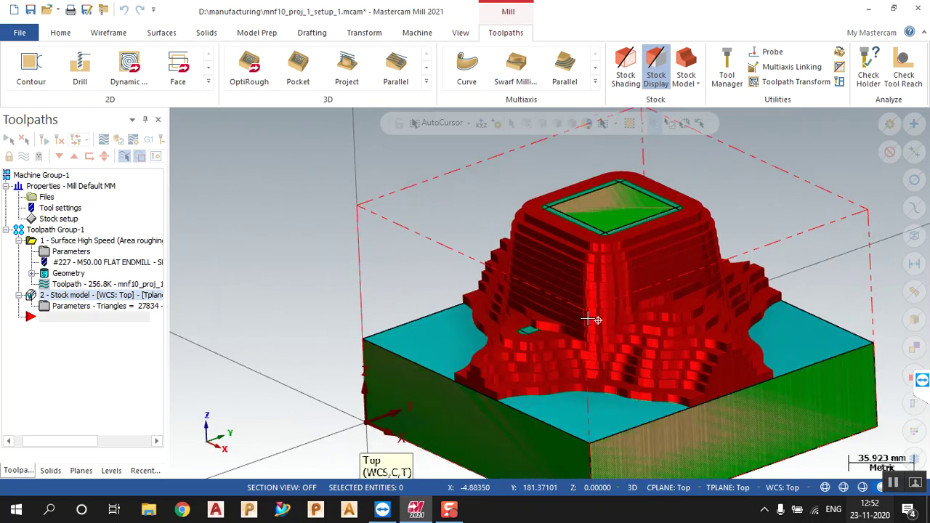
pyautogui.moveTo(555, 313); pyautogui.dragTo(596, 324, button='middle')
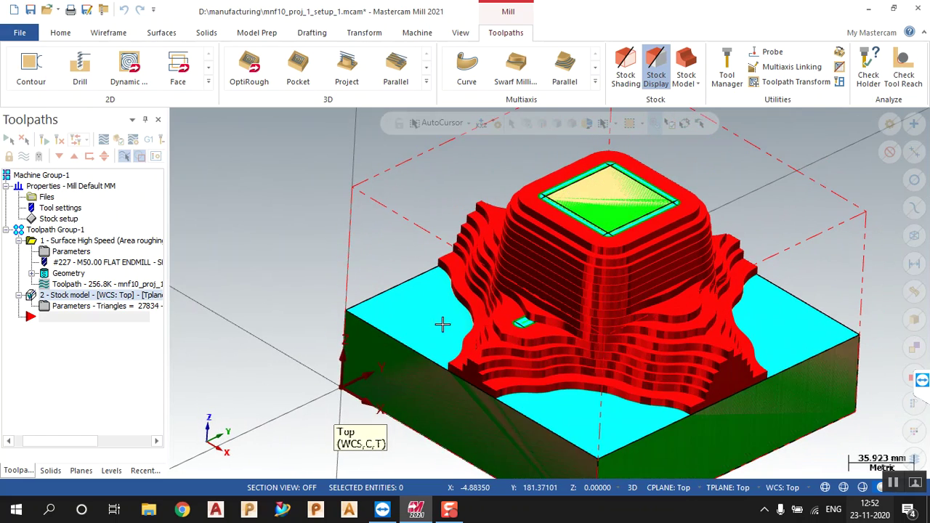
pyautogui.click(79, 307)
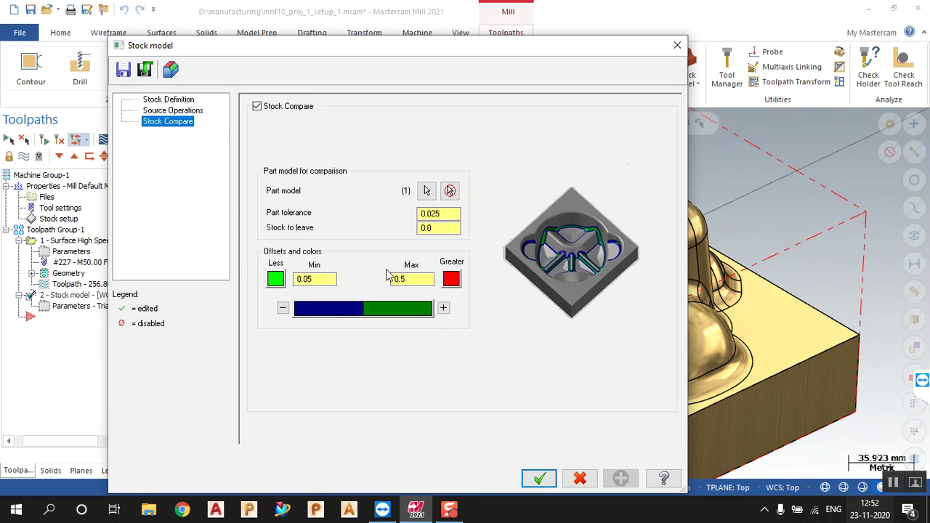
pyautogui.click(411, 279)
pyautogui.press('Return')
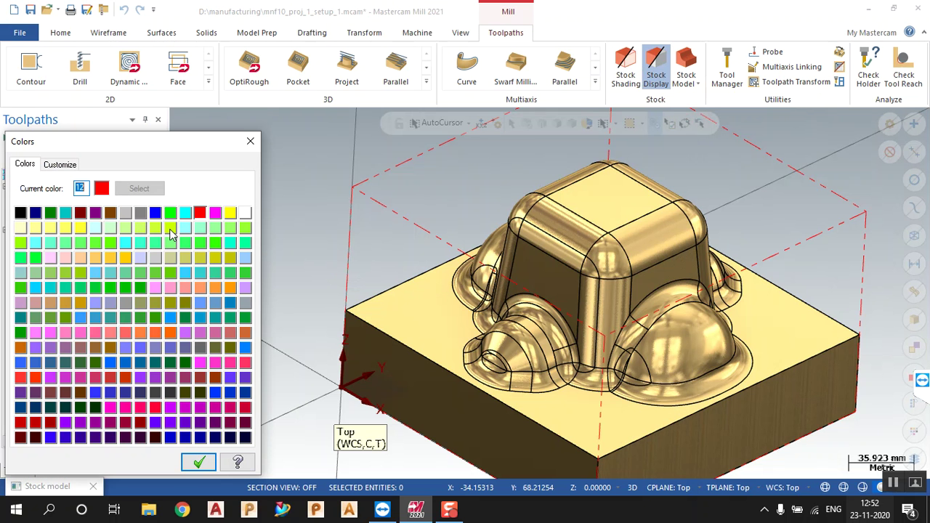
pyautogui.click(170, 229)
pyautogui.click(181, 462)
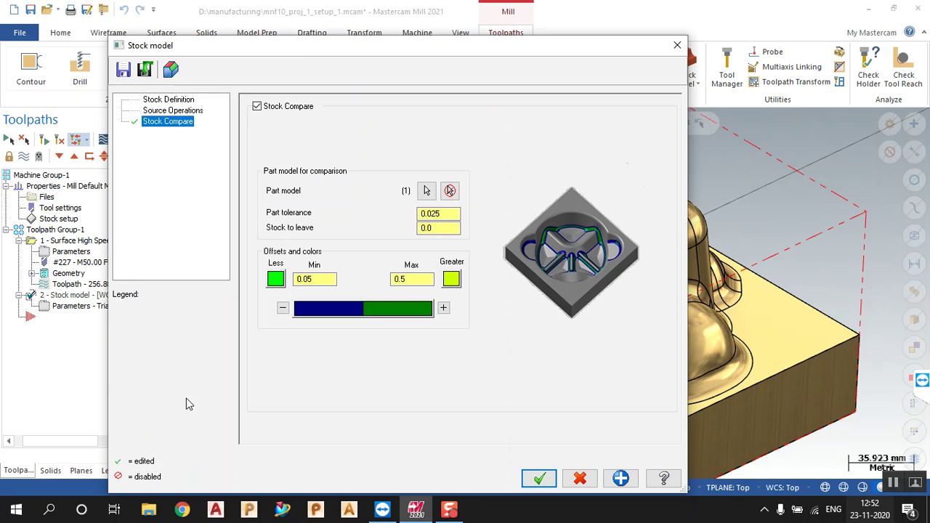
pyautogui.click(537, 476)
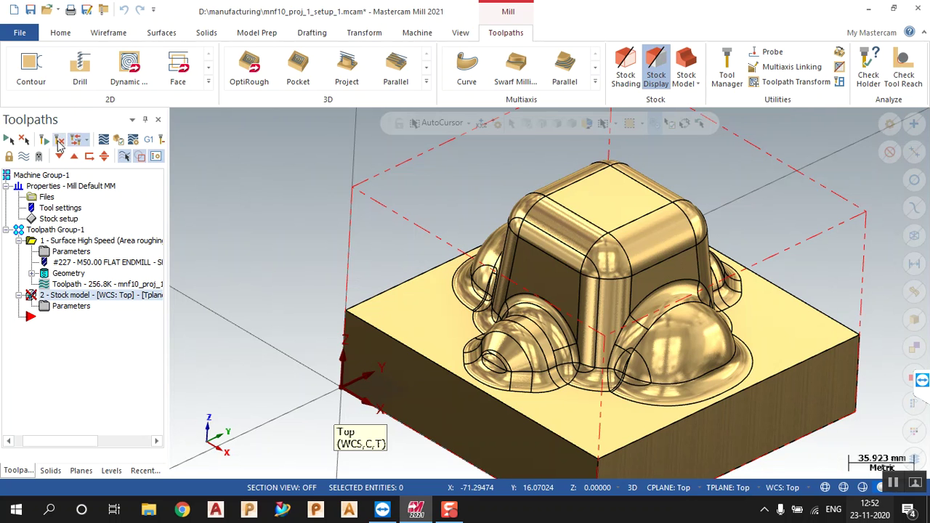
pyautogui.click(61, 141)
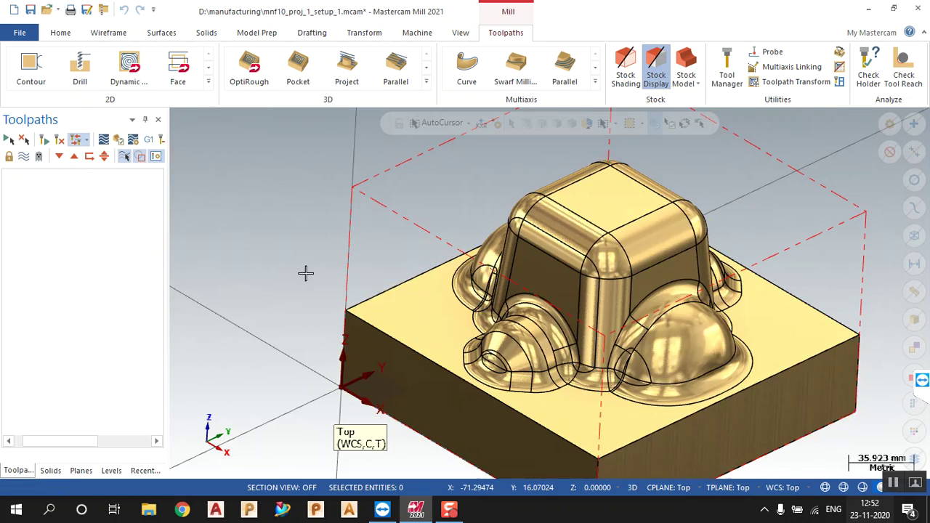
pyautogui.scroll(-5, 308, 278)
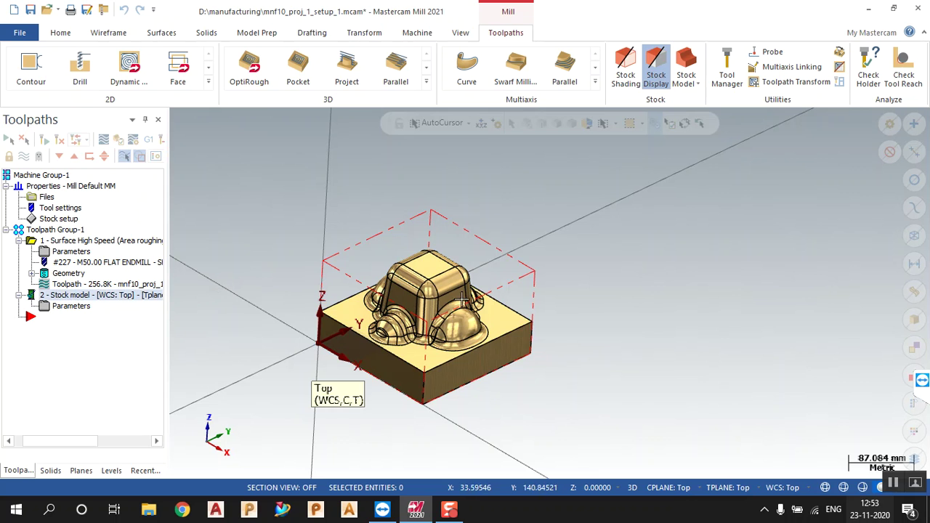
pyautogui.scroll(-6, 549, 263)
pyautogui.scroll(-6, 554, 276)
pyautogui.scroll(-2, 559, 285)
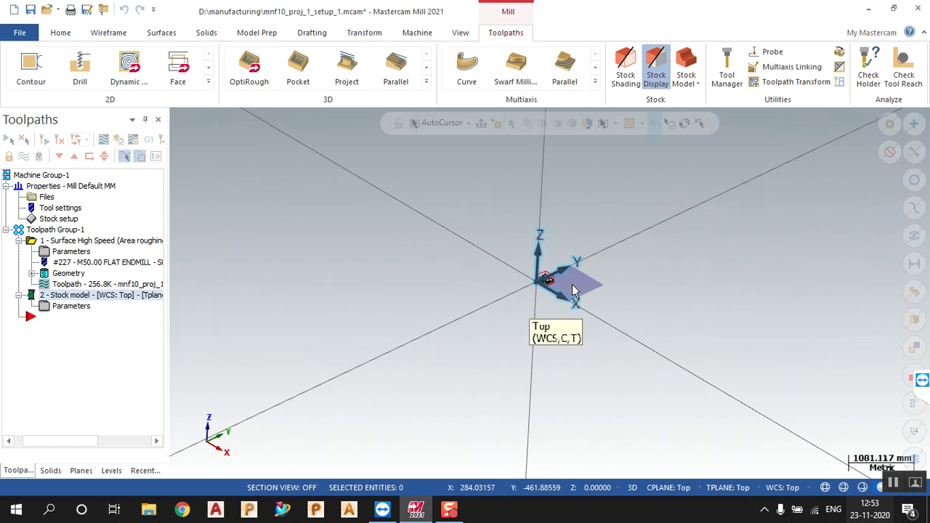
# Examine the regenerated color-coded stock model around the part and check its Stock Compare settings without changing them.
pyautogui.scroll(-4, 571, 287)
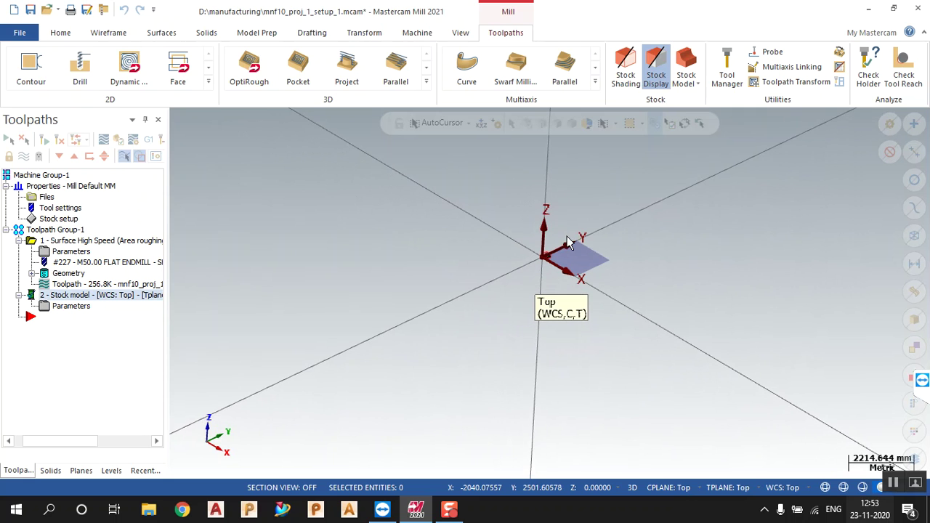
pyautogui.scroll(1, 571, 240)
pyautogui.scroll(-1, 573, 247)
pyautogui.scroll(2, 506, 319)
pyautogui.scroll(5, 557, 244)
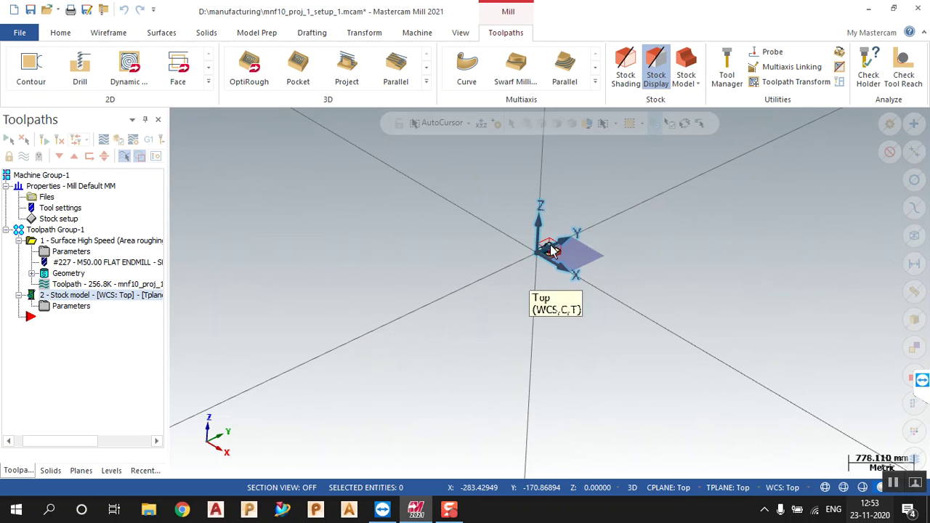
pyautogui.scroll(-1, 587, 233)
pyautogui.scroll(1, 576, 259)
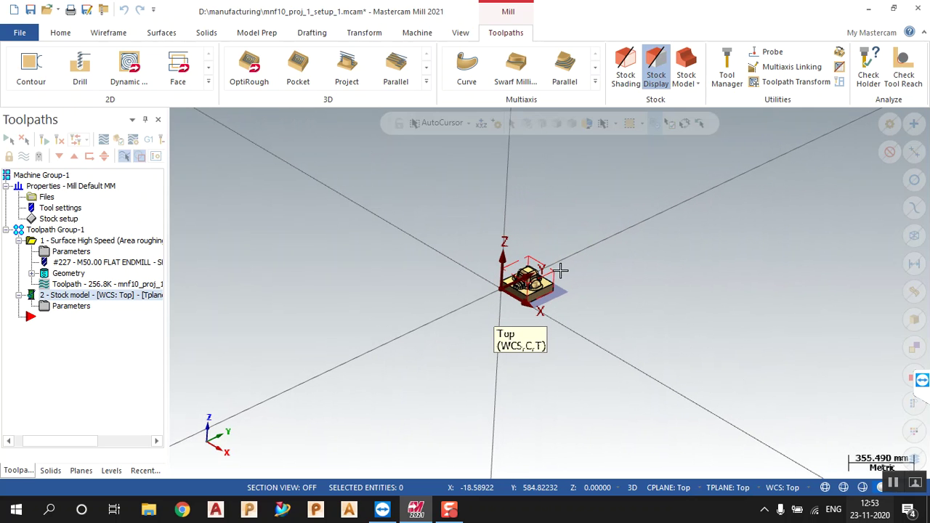
pyautogui.scroll(1, 535, 278)
pyautogui.scroll(5, 537, 280)
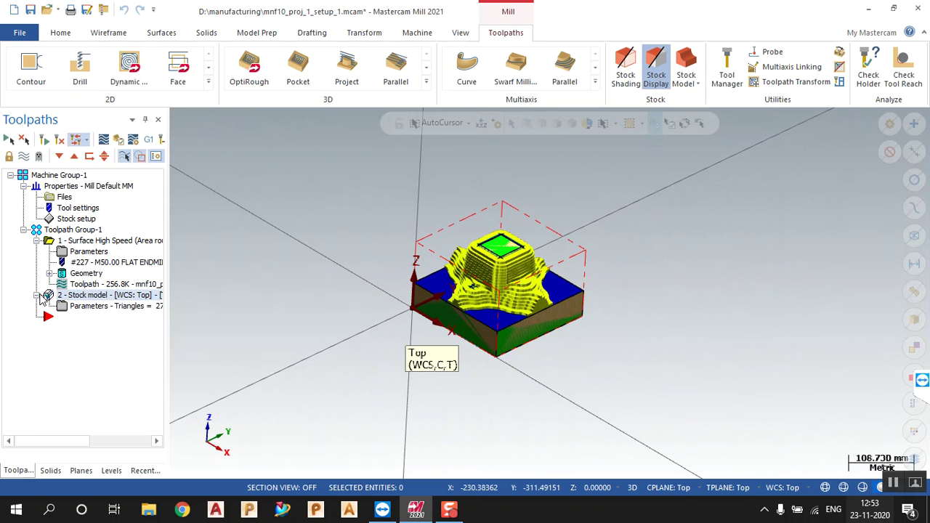
pyautogui.scroll(3, 574, 306)
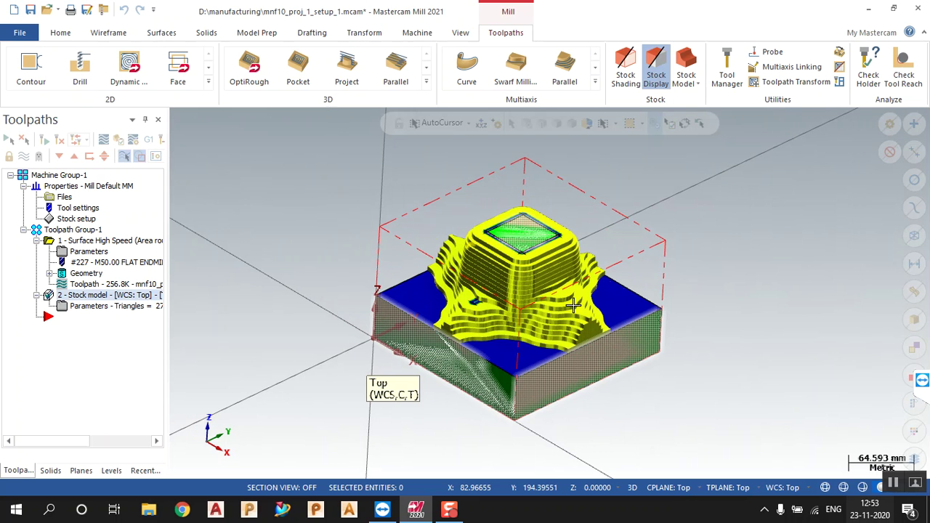
pyautogui.scroll(3, 513, 318)
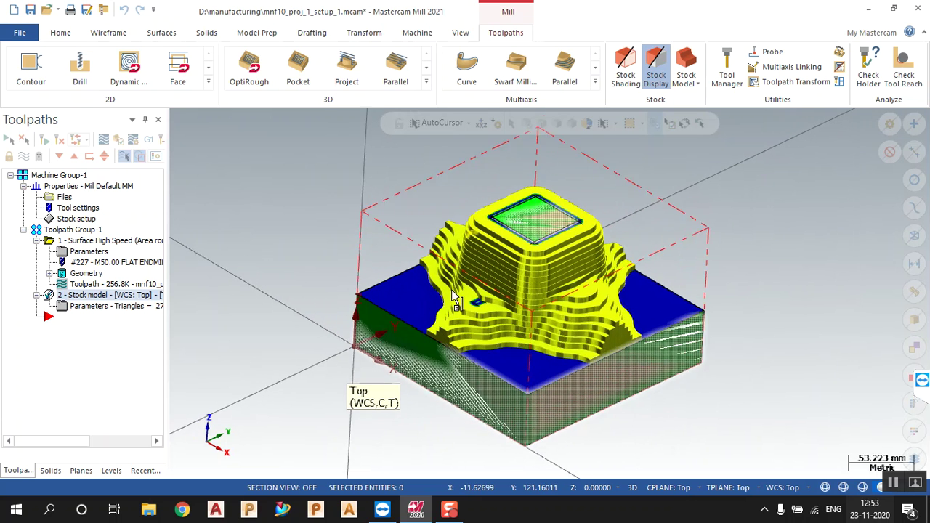
pyautogui.moveTo(479, 290); pyautogui.dragTo(469, 287, button='middle')
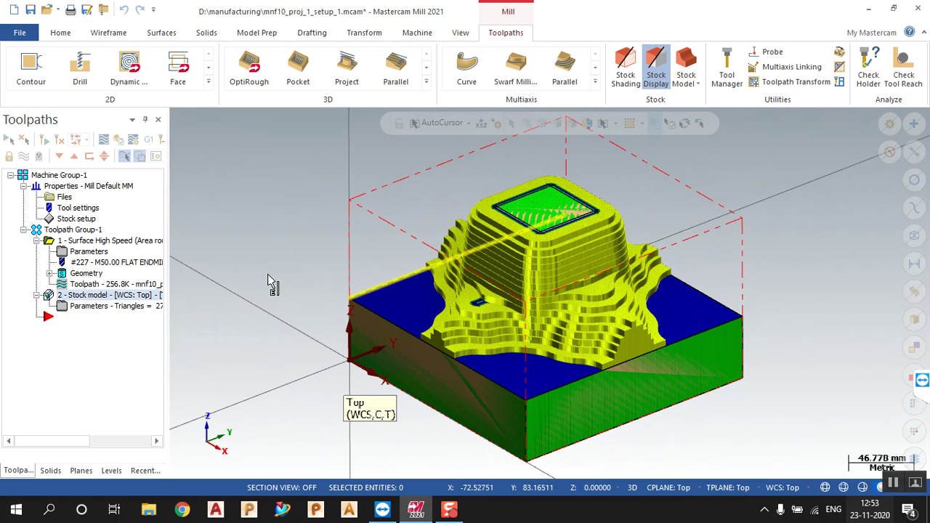
pyautogui.click(149, 303)
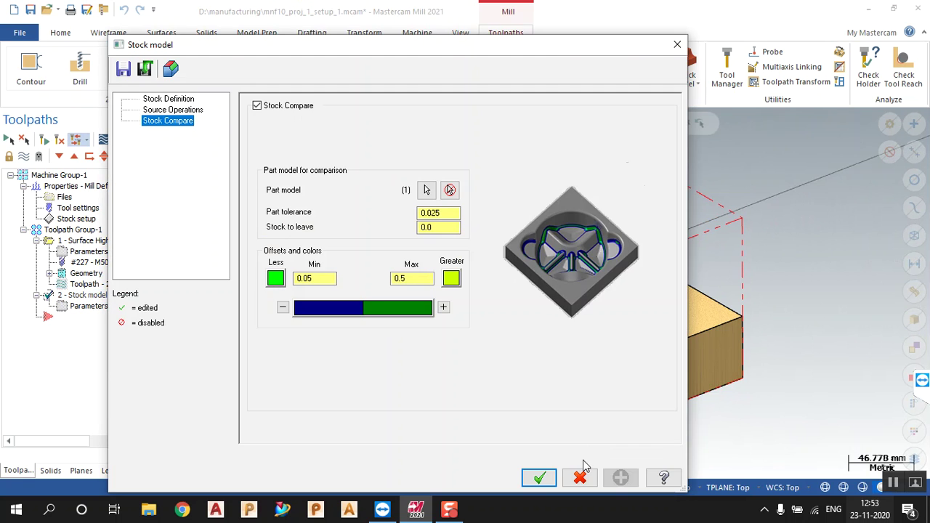
pyautogui.click(581, 473)
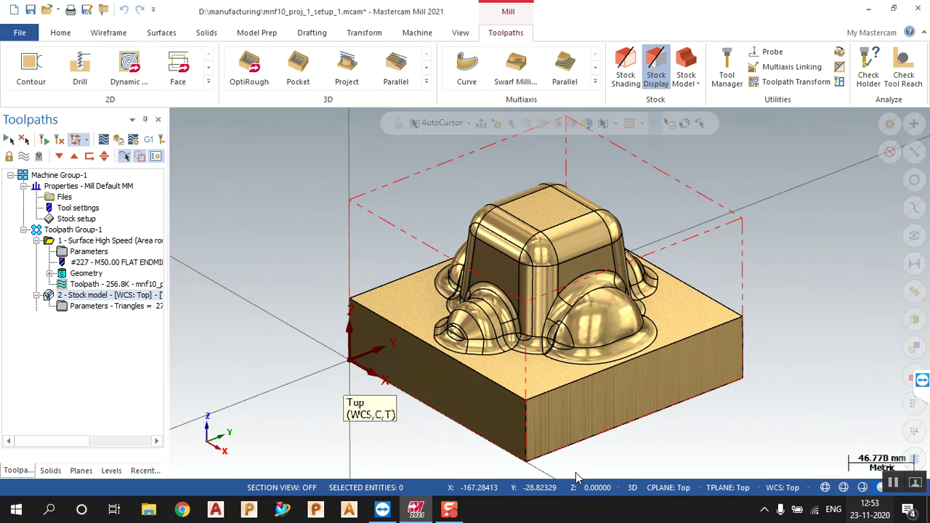
# Set the XY stepover of the area roughing operation to 40% of the tool diameter and accept the parameters.
pyautogui.click(91, 242)
pyautogui.click(88, 252)
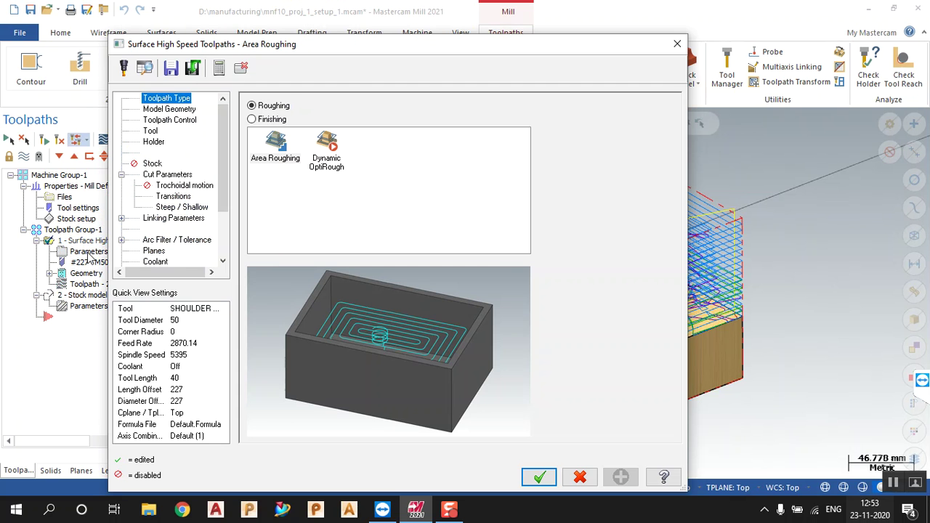
pyautogui.click(167, 111)
pyautogui.click(167, 175)
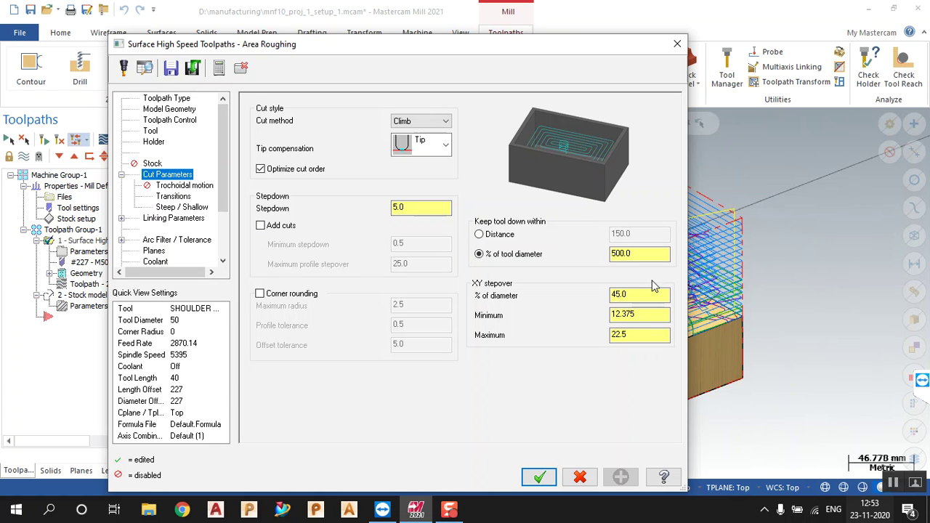
pyautogui.click(631, 259)
pyautogui.click(635, 293)
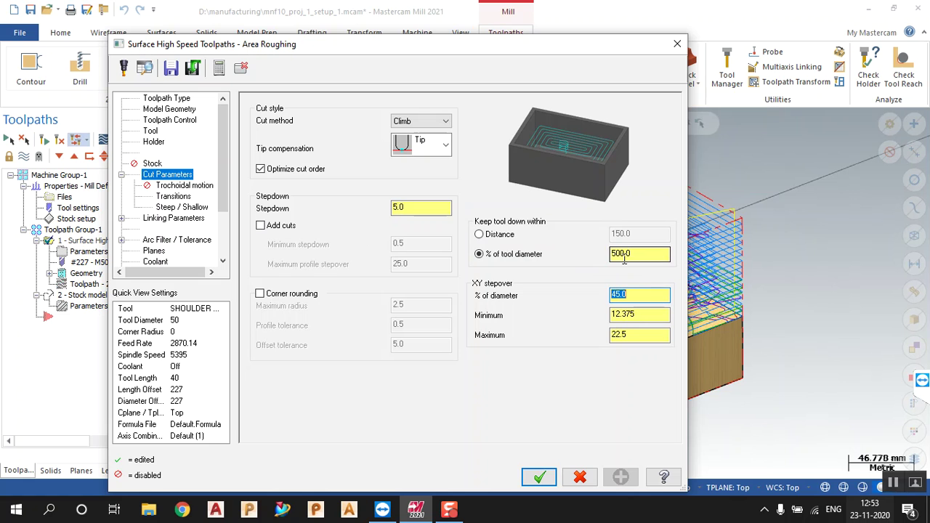
pyautogui.write('3')
pyautogui.write('40')
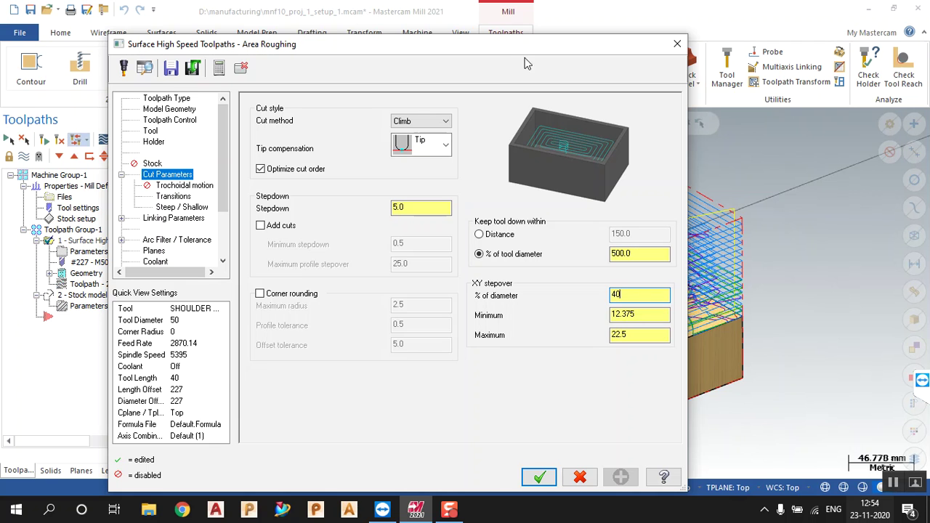
pyautogui.click(540, 476)
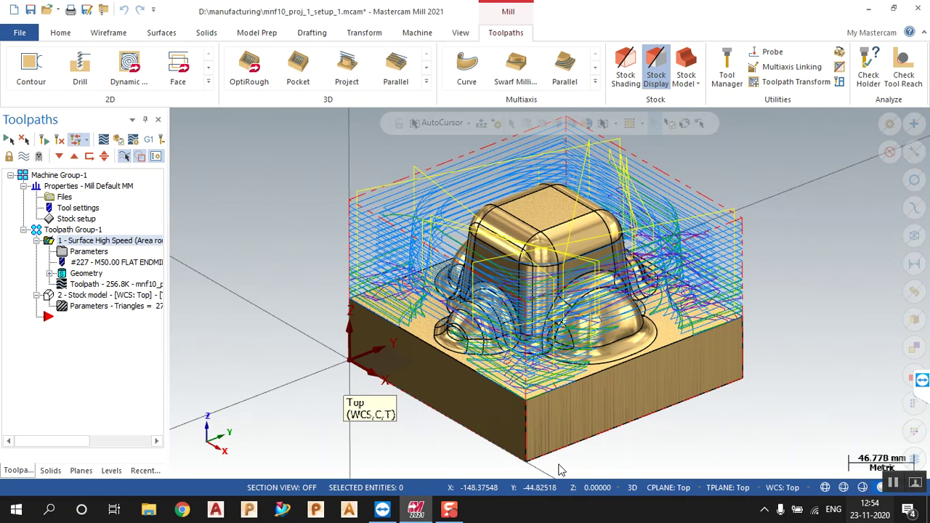
# Regenerate the outdated area roughing toolpath and stock model in Toolpath Group-1.
pyautogui.click(61, 229)
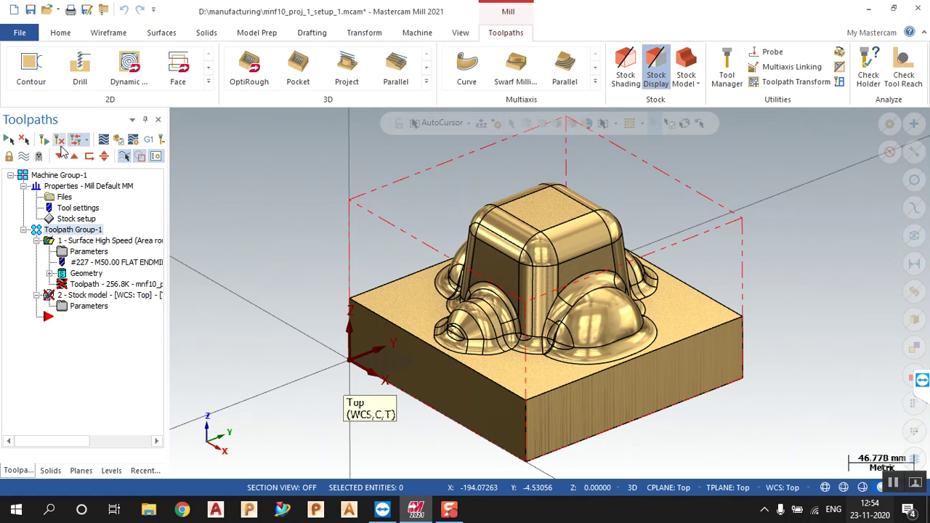
pyautogui.click(60, 141)
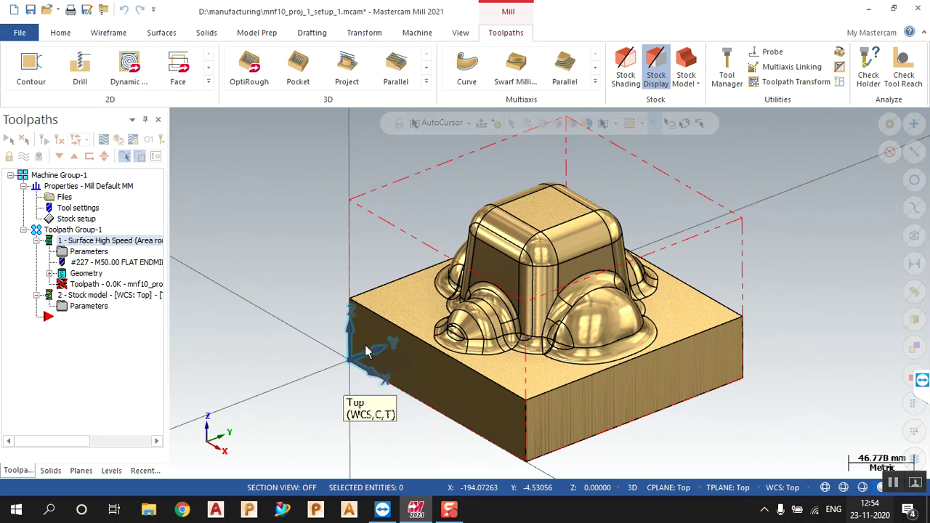
pyautogui.scroll(-2, 436, 357)
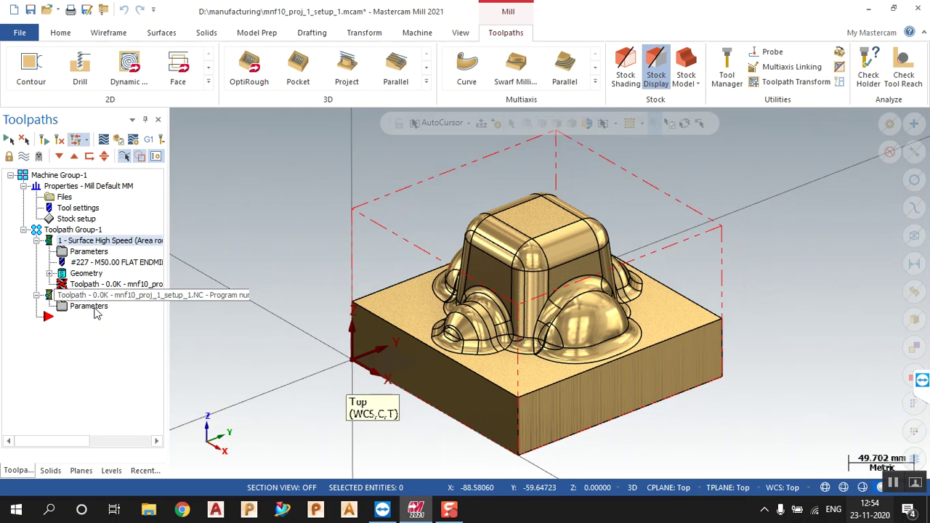
pyautogui.scroll(-3, 611, 334)
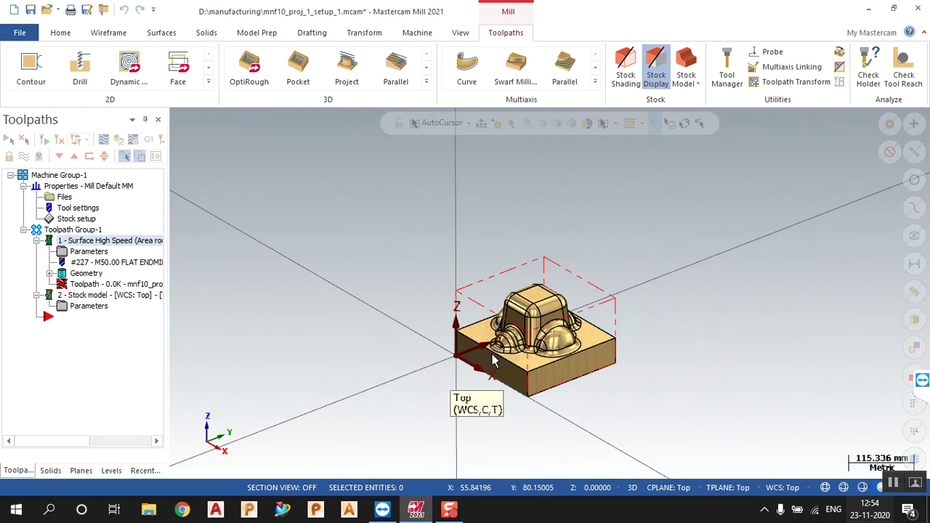
pyautogui.scroll(1, 521, 356)
pyautogui.scroll(-3, 521, 356)
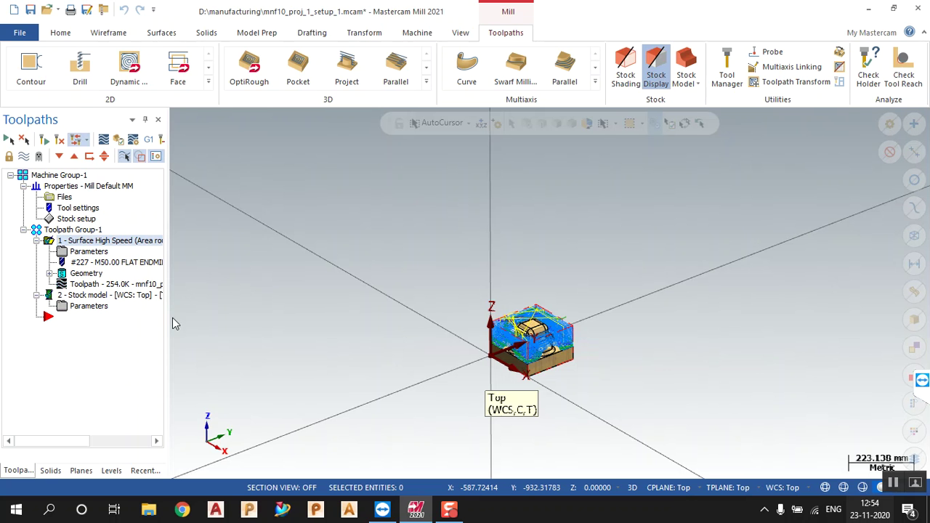
pyautogui.scroll(5, 512, 363)
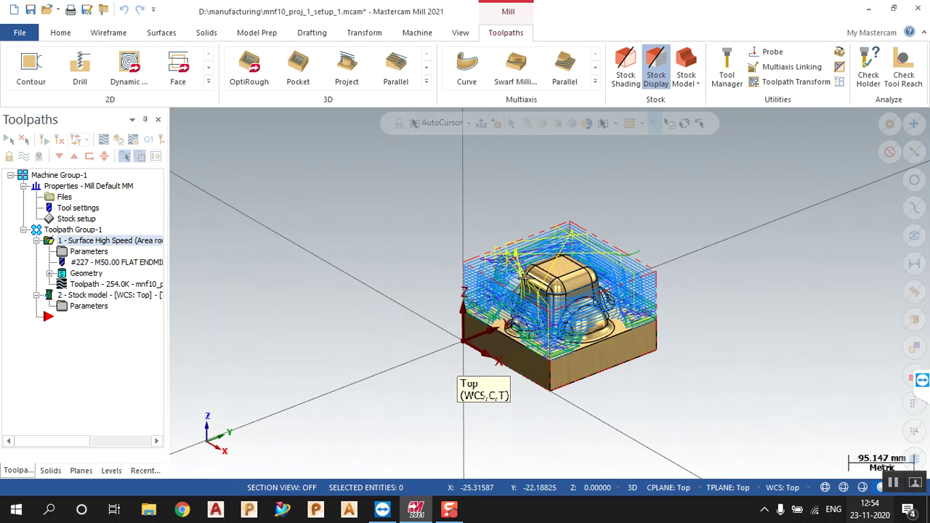
pyautogui.scroll(4, 522, 278)
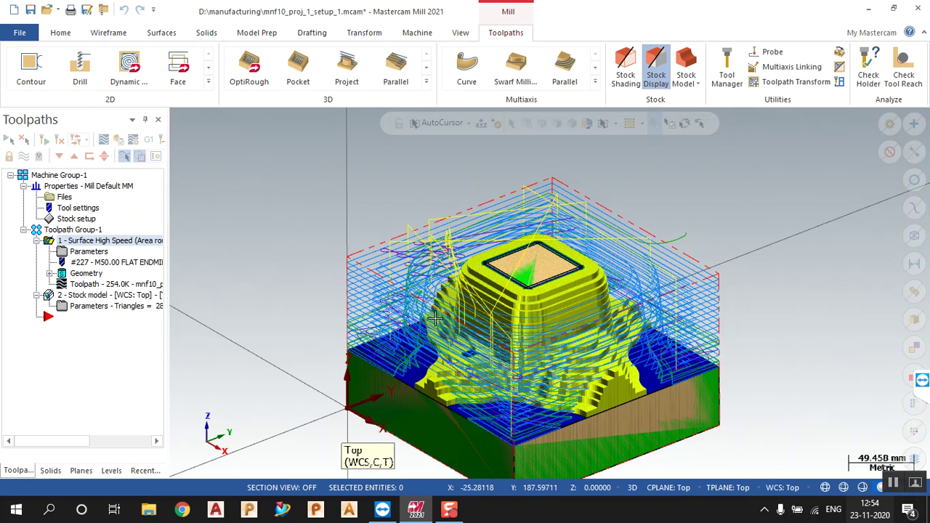
# Toggle off the display of the area roughing toolpath and the stock model so only the part remains in view.
pyautogui.click(106, 243)
pyautogui.click(24, 157)
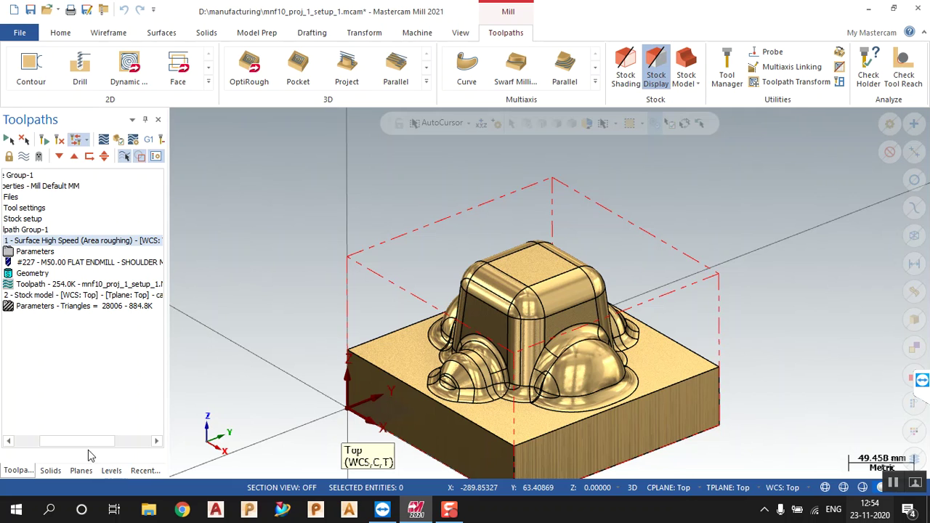
pyautogui.click(33, 440)
pyautogui.click(106, 296)
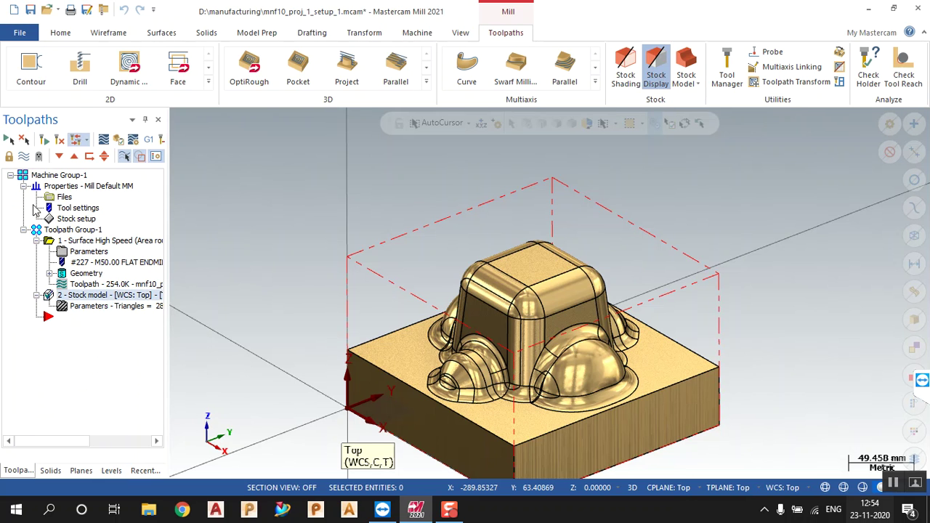
pyautogui.click(24, 158)
pyautogui.scroll(-3, 375, 284)
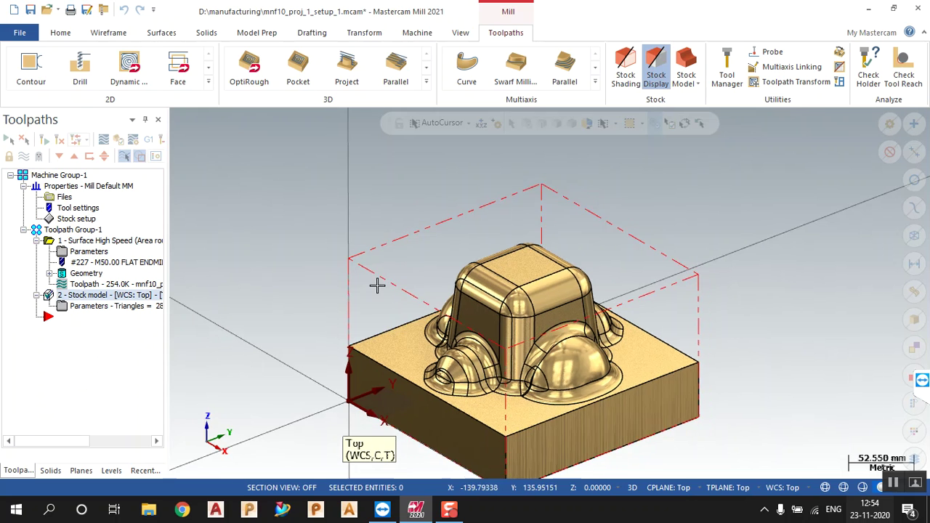
pyautogui.moveTo(316, 305); pyautogui.dragTo(262, 340, button='middle')
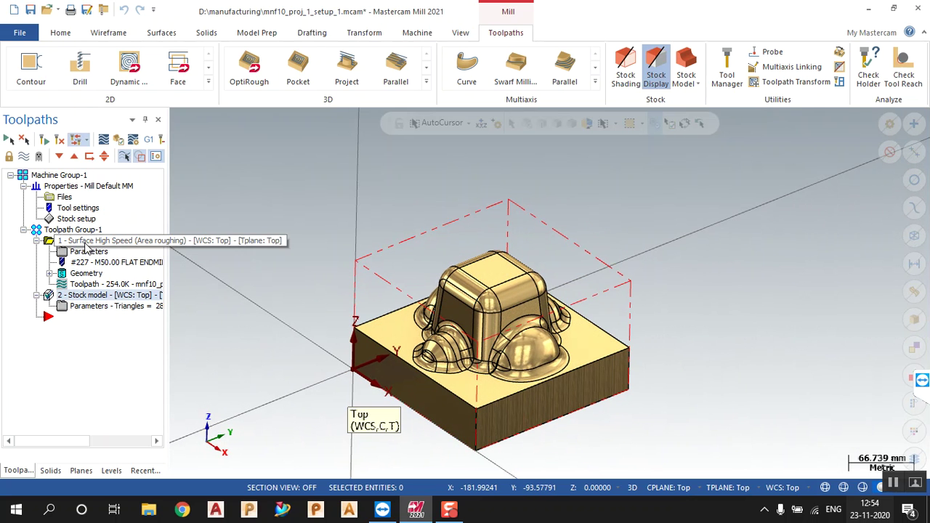
# Turn the display of the area roughing toolpath back on.
pyautogui.click(102, 240)
pyautogui.click(24, 156)
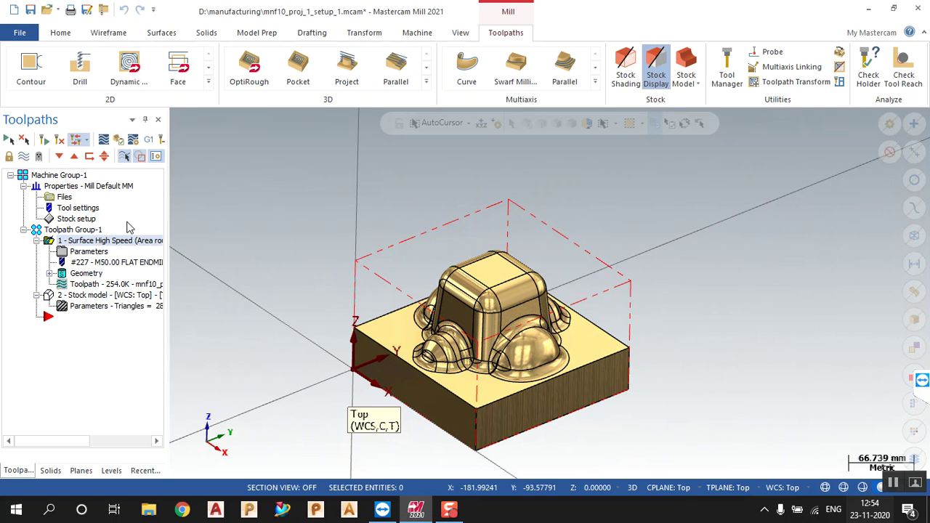
pyautogui.click(24, 157)
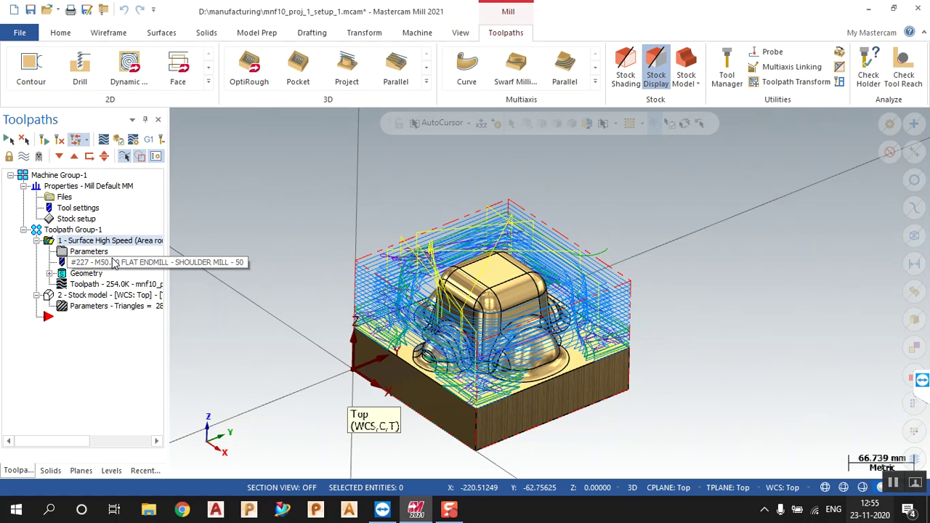
# Copy the area roughing operation and paste the duplicate into Toolpath Group-1.
pyautogui.rightClick(111, 247)
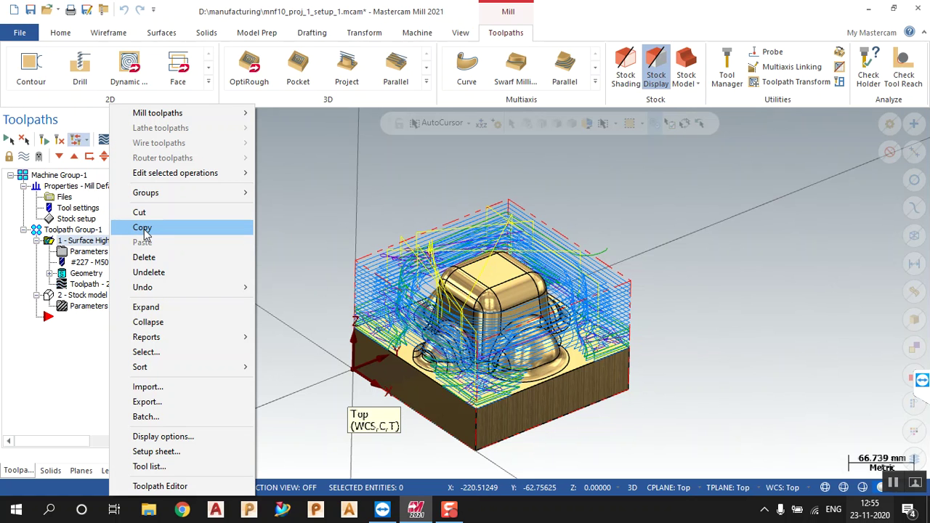
pyautogui.click(143, 228)
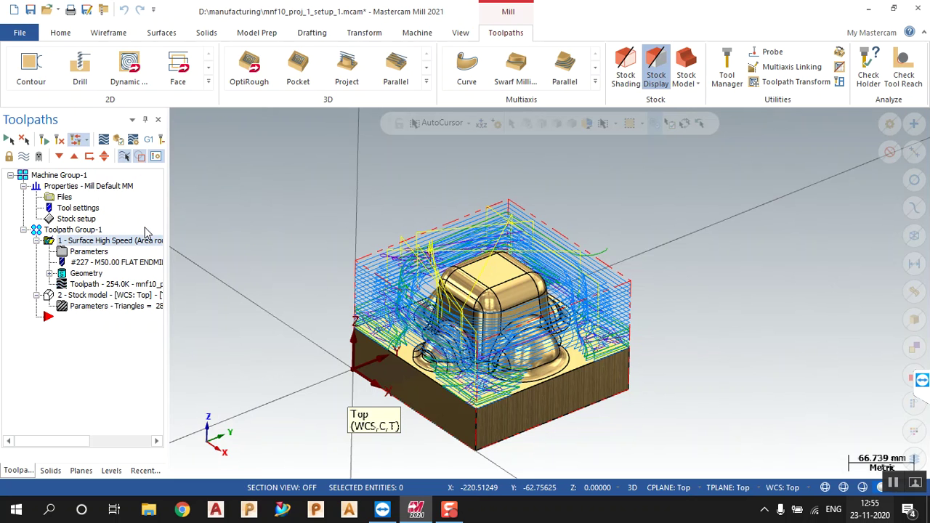
pyautogui.rightClick(100, 230)
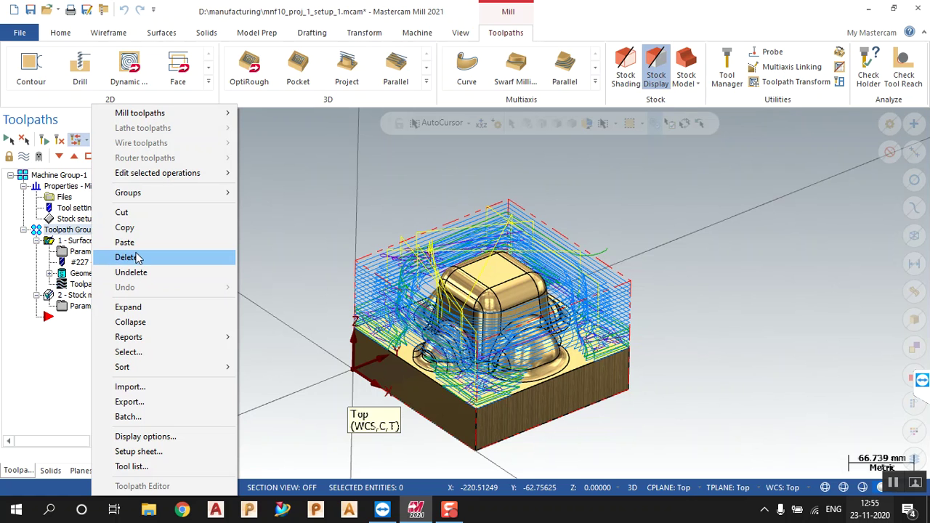
pyautogui.click(131, 242)
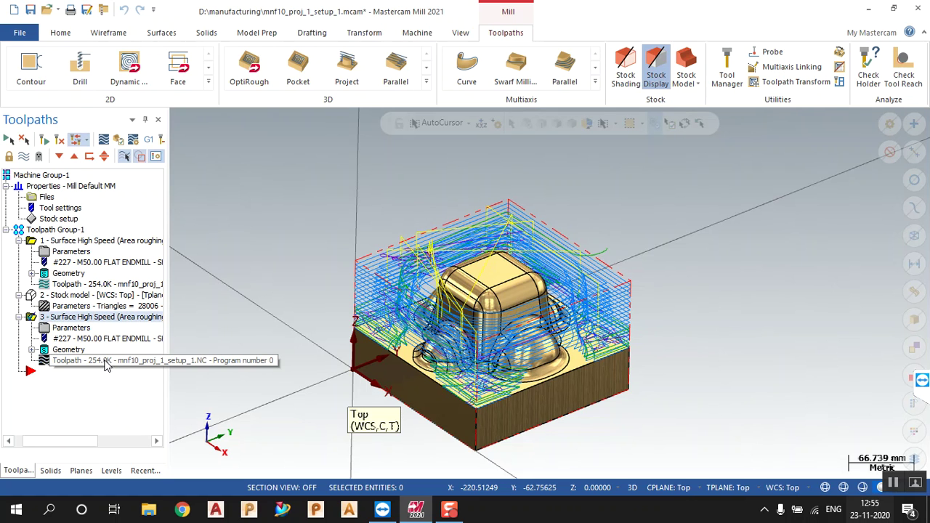
# Enable rest material in the copied area roughing operation and compute the remaining stock from one other operation, the camstock1 stock model.
pyautogui.click(70, 333)
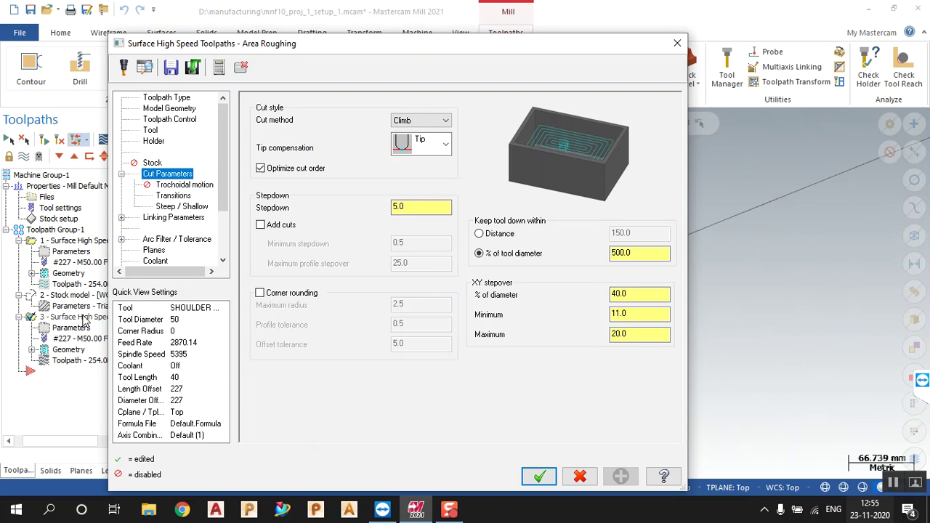
pyautogui.click(153, 164)
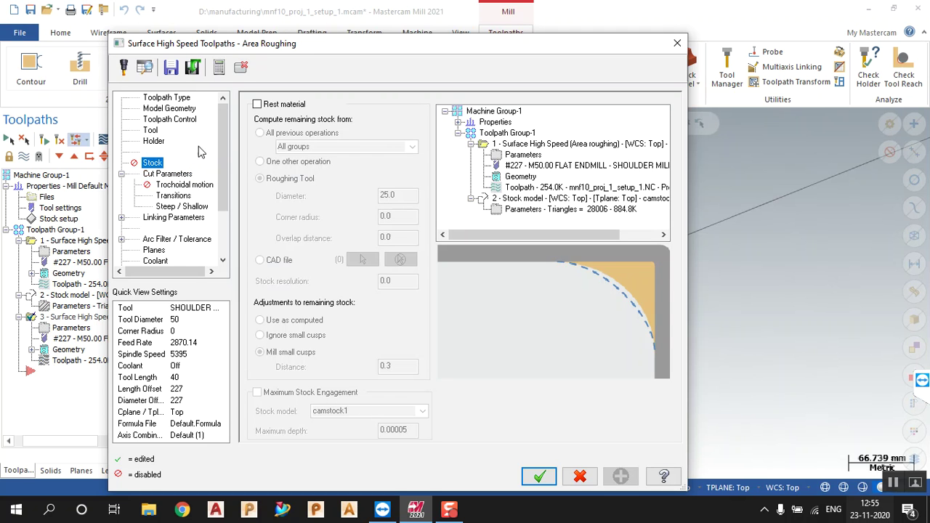
pyautogui.click(258, 106)
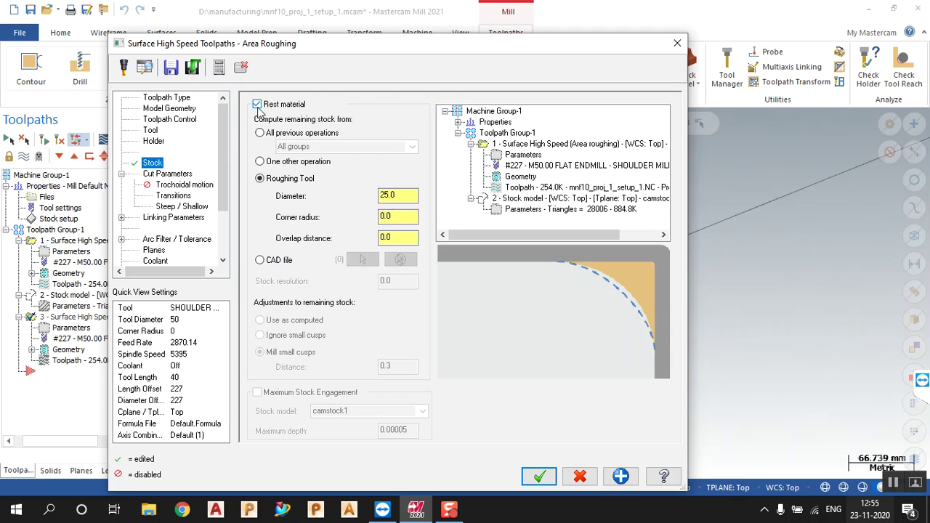
pyautogui.click(260, 162)
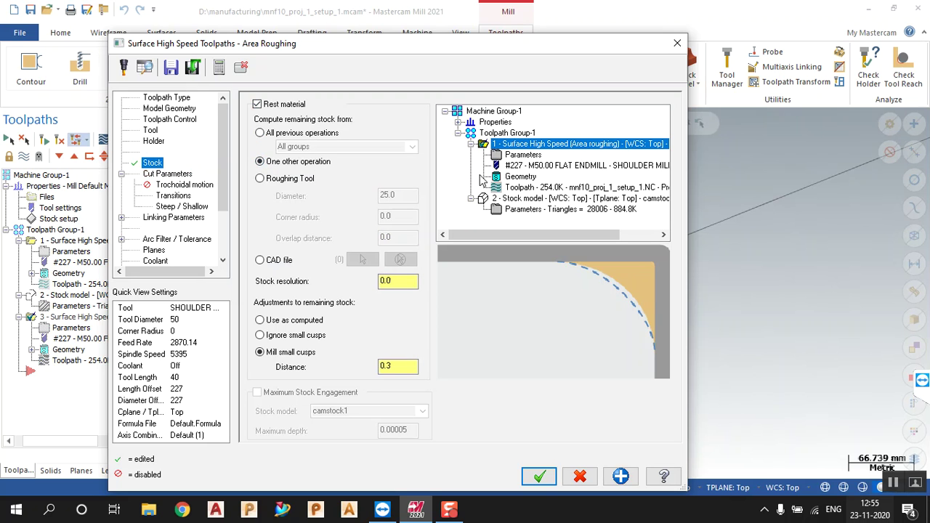
pyautogui.click(512, 198)
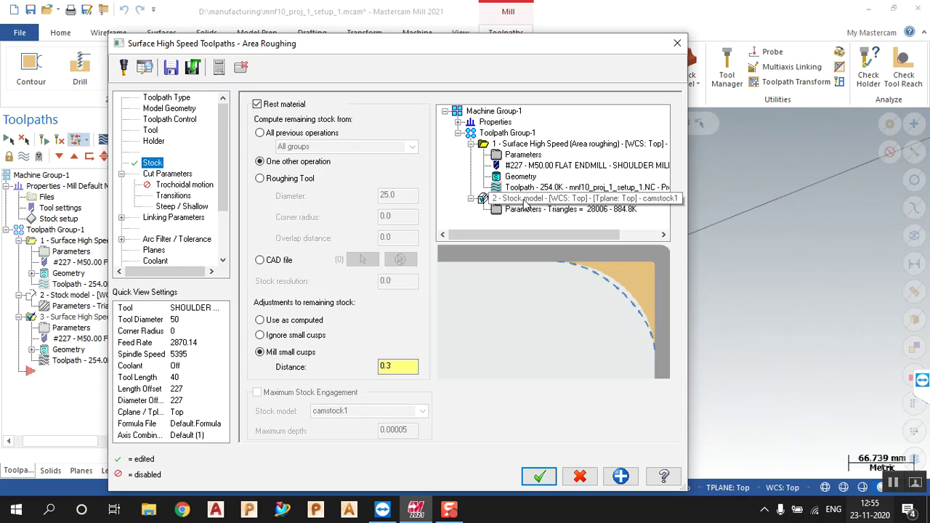
pyautogui.click(524, 201)
# Filter the tool library for the copied operation so that it lists only end mills with a corner radius.
pyautogui.click(159, 131)
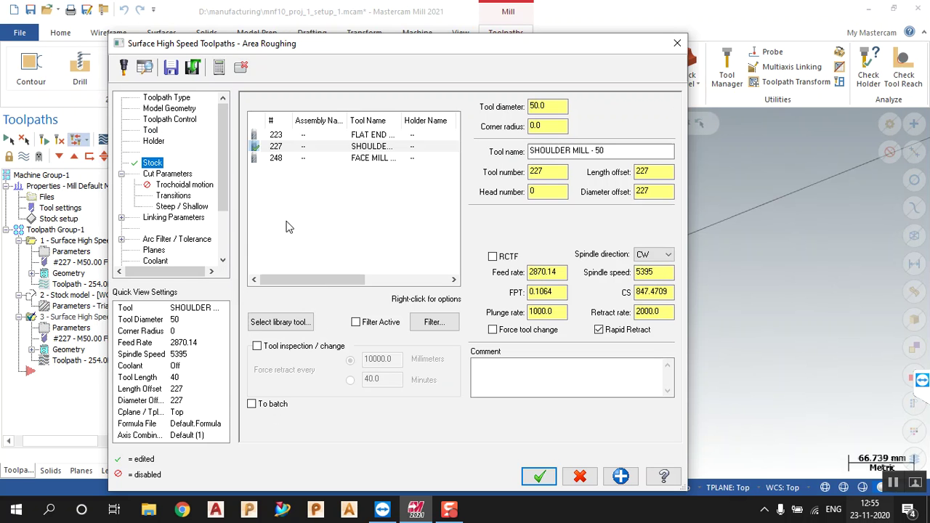
pyautogui.click(291, 322)
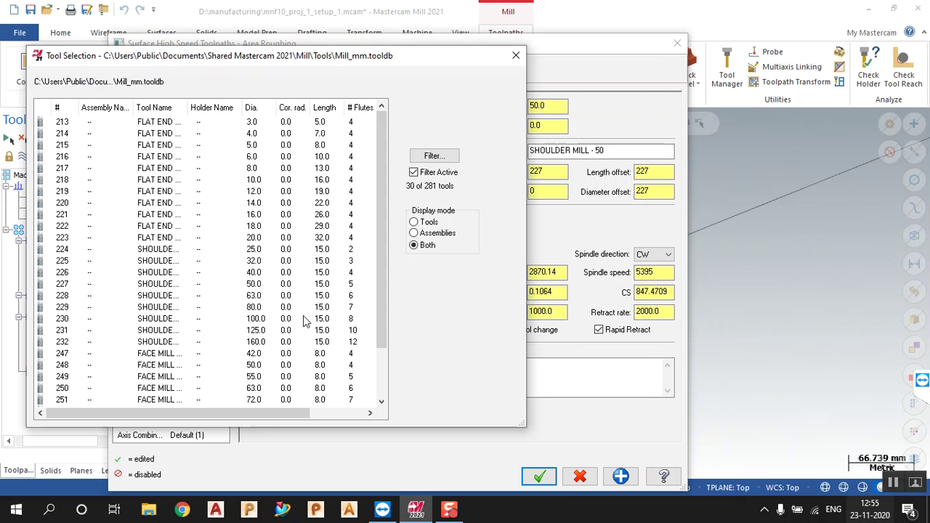
pyautogui.click(235, 183)
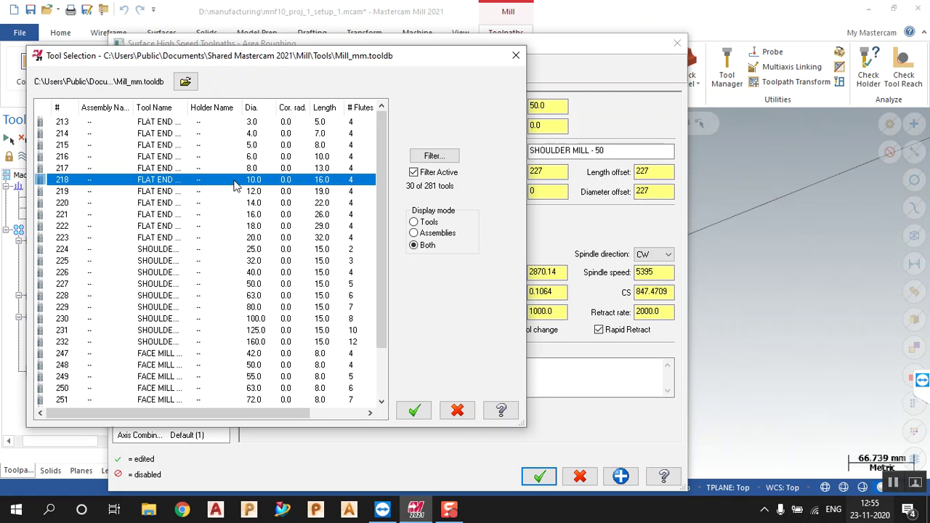
pyautogui.click(432, 157)
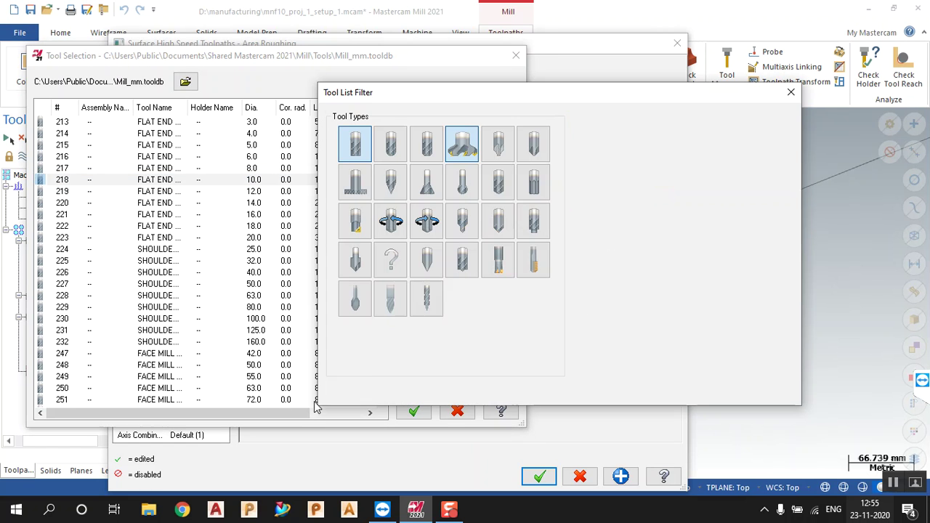
pyautogui.click(473, 328)
pyautogui.click(423, 156)
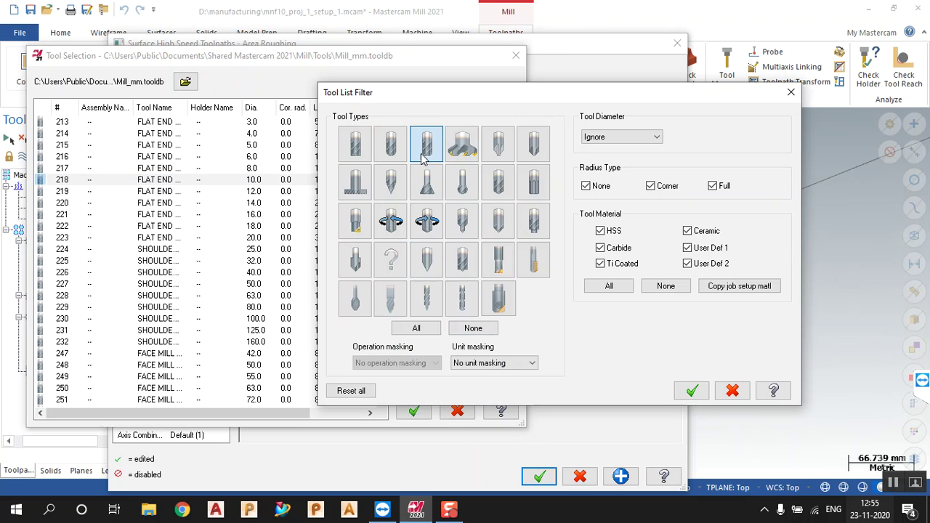
pyautogui.click(692, 391)
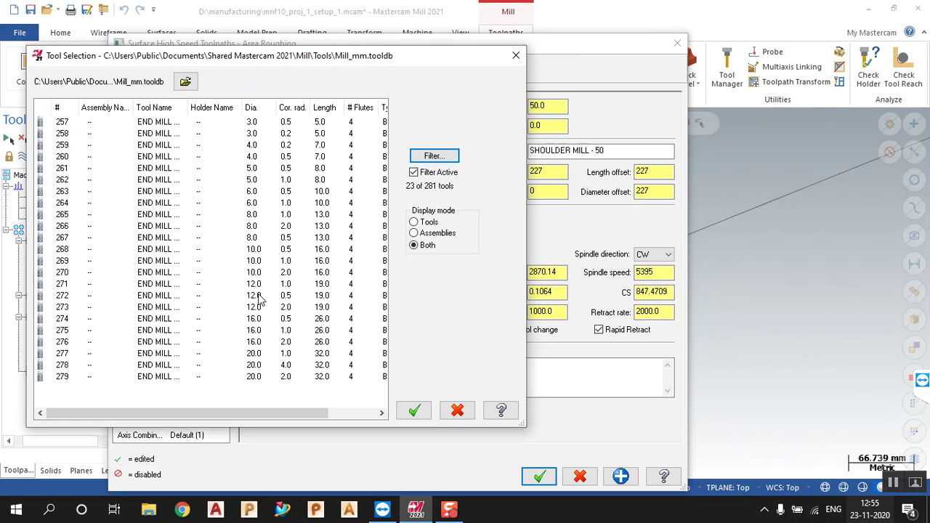
# Assign library tool 272, the 12 mm end mill with a 0.5 mm corner radius, to the copied operation.
pyautogui.click(259, 295)
pyautogui.click(415, 411)
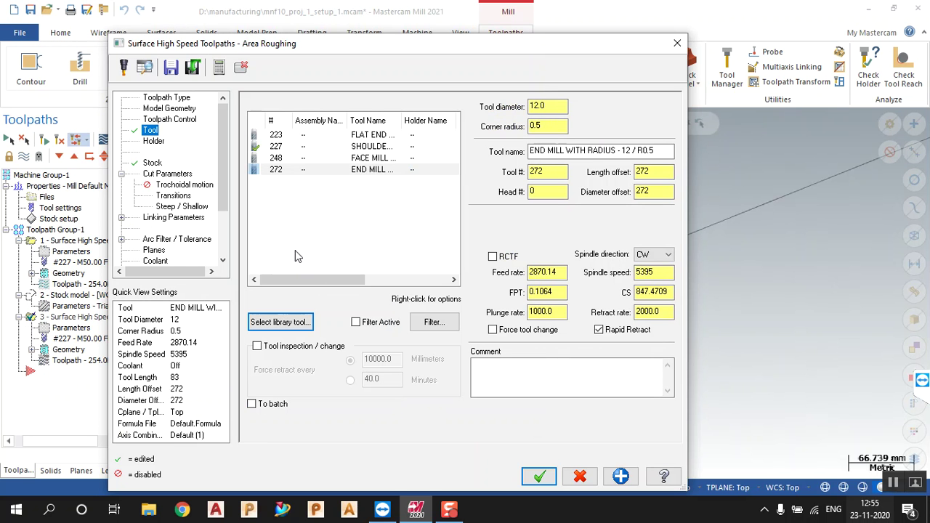
pyautogui.click(553, 127)
# Set the stepdown to 0.5, review the trochoidal motion and transition settings, and accept the rest roughing parameters.
pyautogui.click(178, 178)
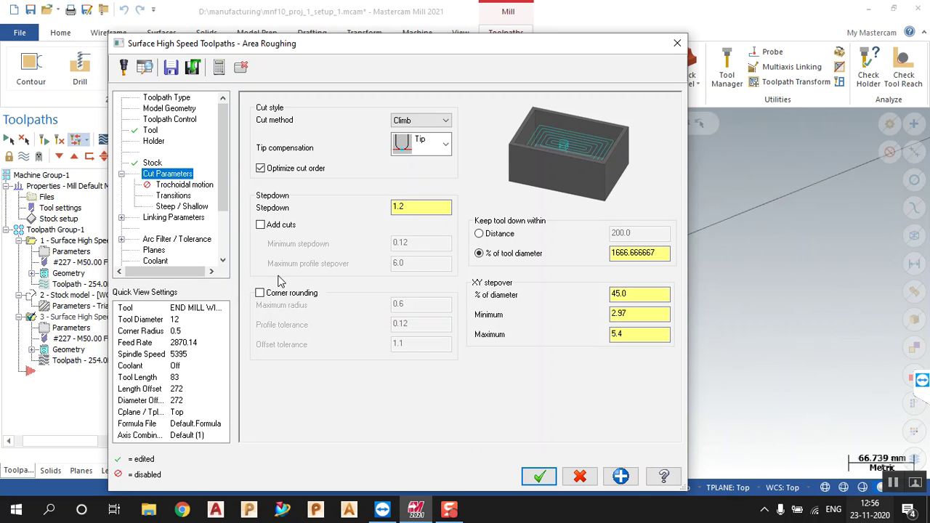
pyautogui.click(431, 209)
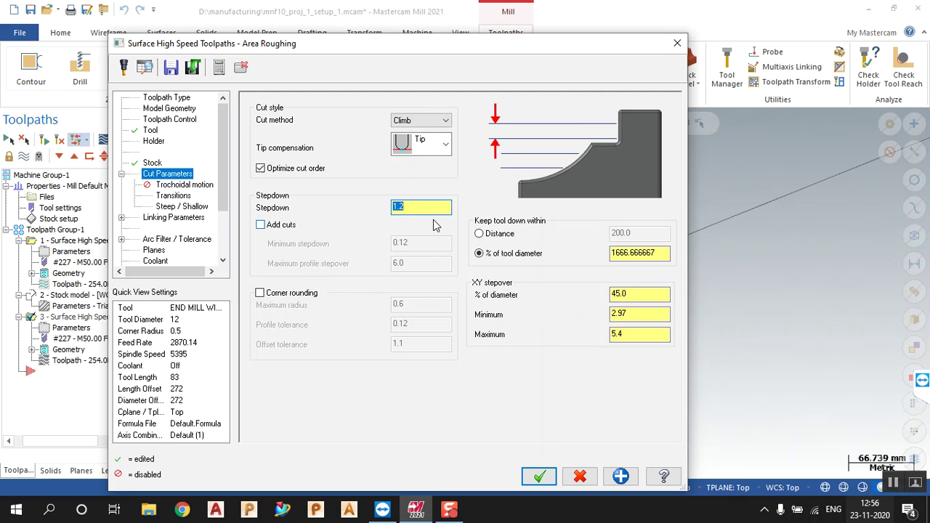
pyautogui.press('BackSpace')
pyautogui.write('.5')
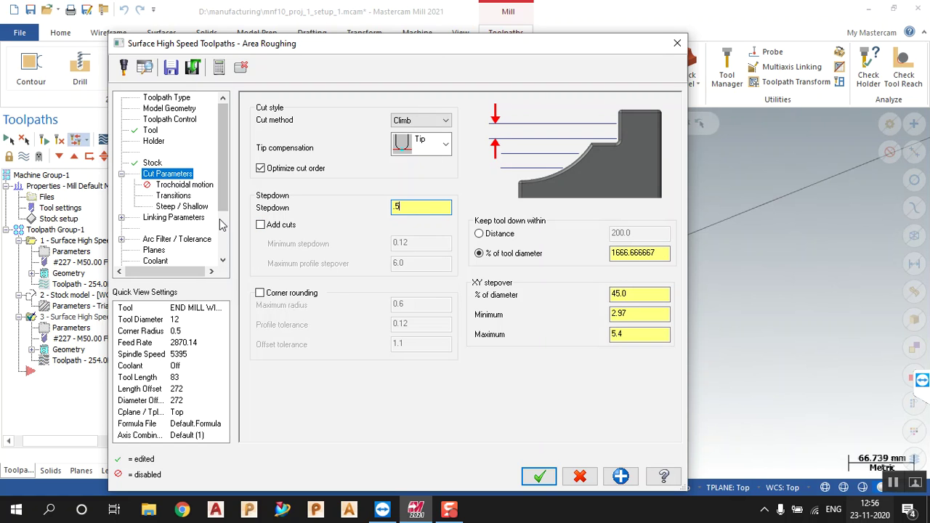
pyautogui.click(185, 185)
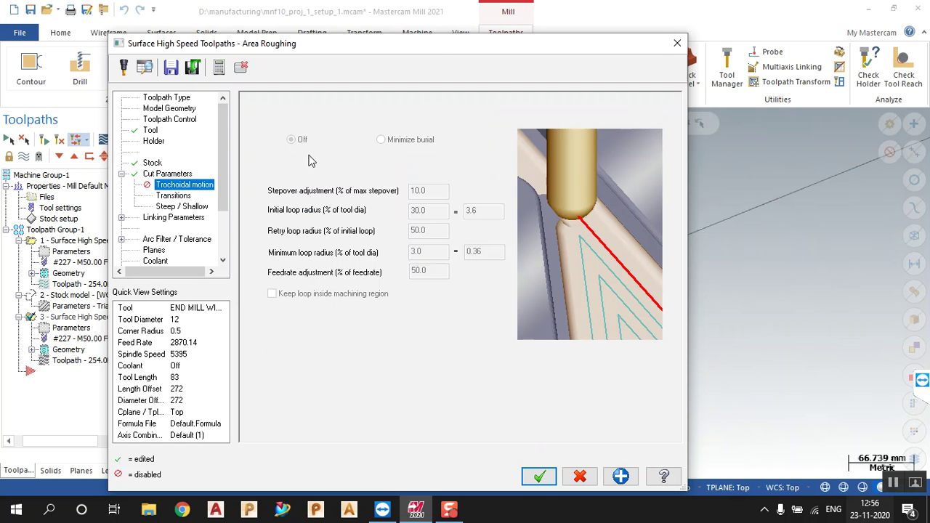
pyautogui.click(186, 195)
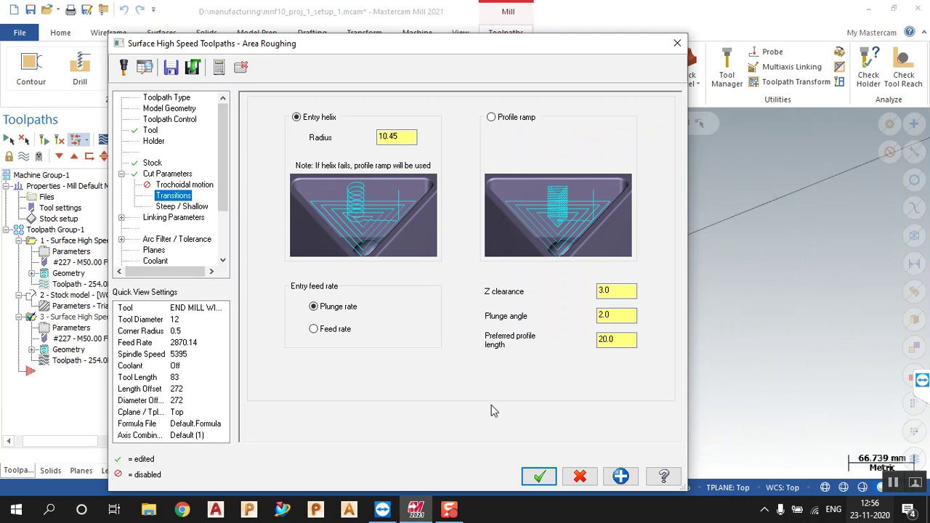
pyautogui.click(538, 476)
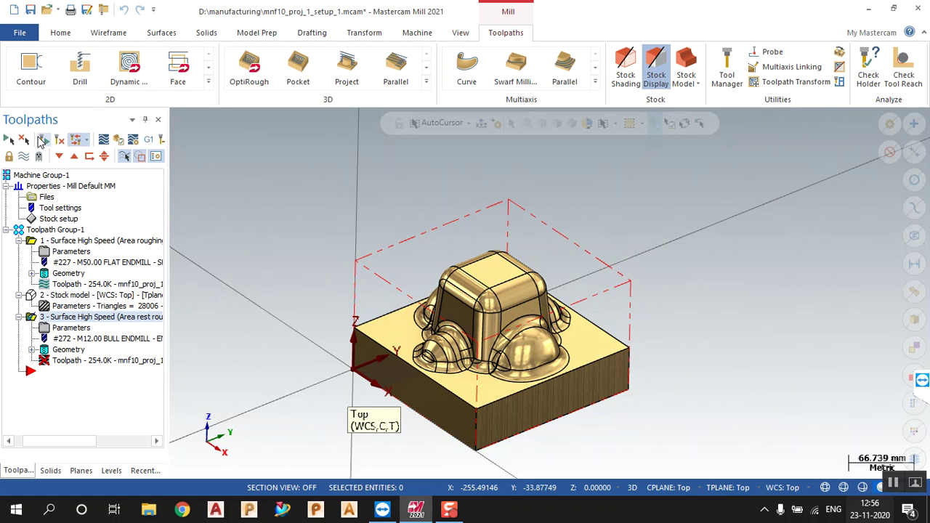
# Regenerate the area rest roughing toolpath, using the min/max limits of the machining data as containment, and inspect it on the part.
pyautogui.click(63, 144)
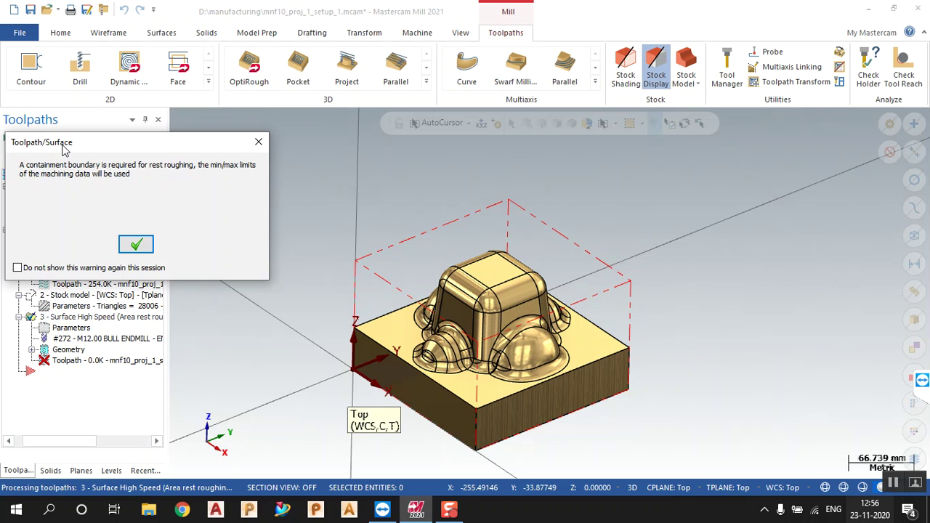
pyautogui.click(137, 248)
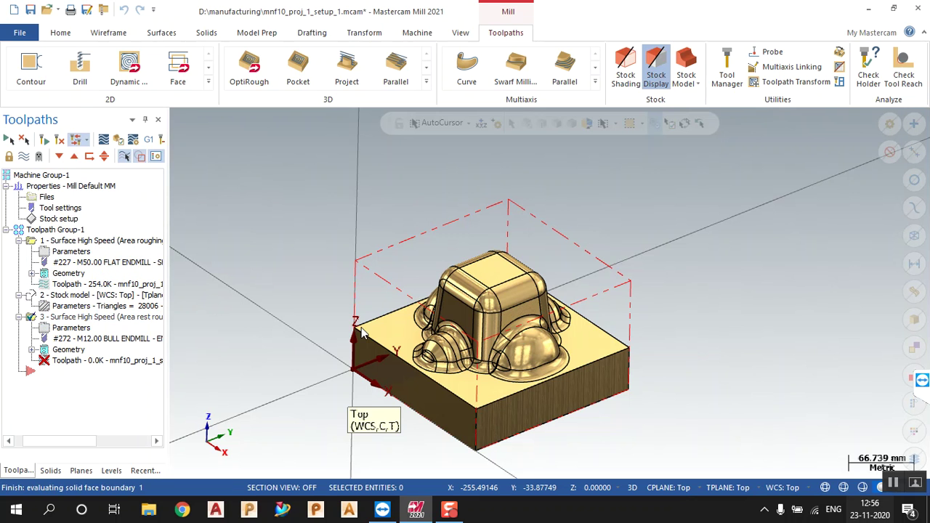
pyautogui.scroll(-1, 479, 355)
pyautogui.scroll(-5, 480, 355)
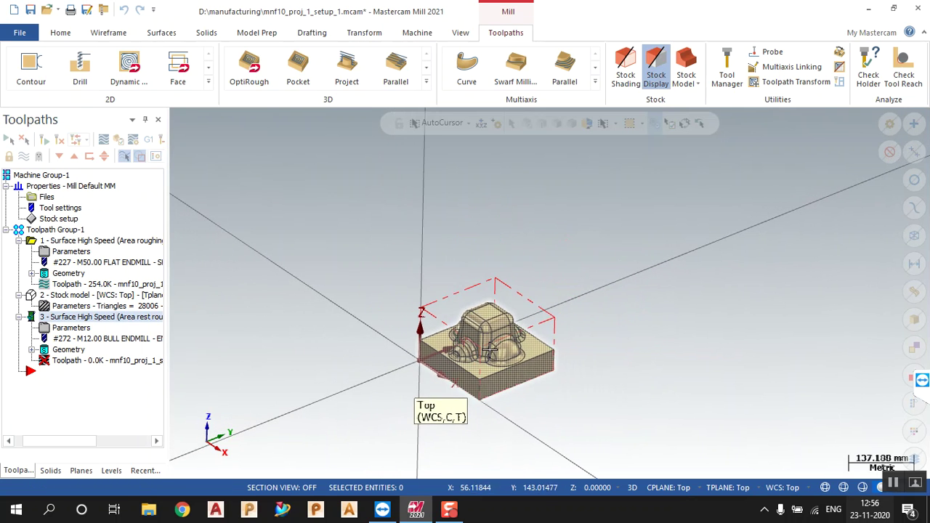
pyautogui.scroll(-3, 486, 365)
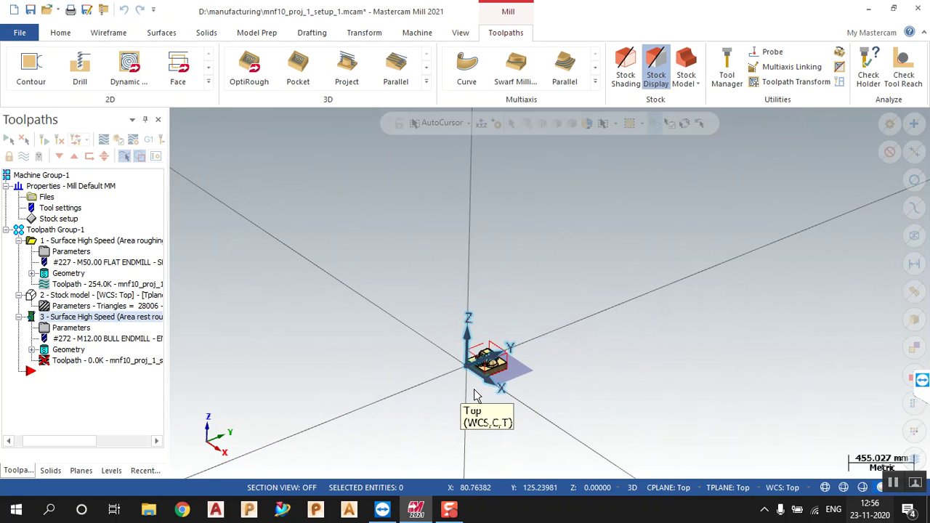
pyautogui.scroll(3, 479, 380)
pyautogui.scroll(5, 491, 348)
pyautogui.scroll(2, 431, 427)
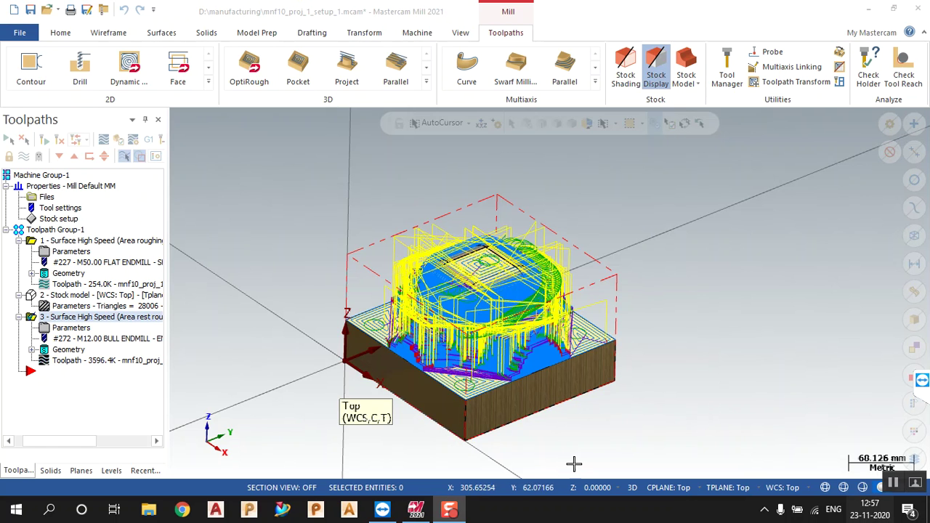
pyautogui.scroll(3, 487, 316)
pyautogui.moveTo(484, 307); pyautogui.dragTo(497, 322, button='middle')
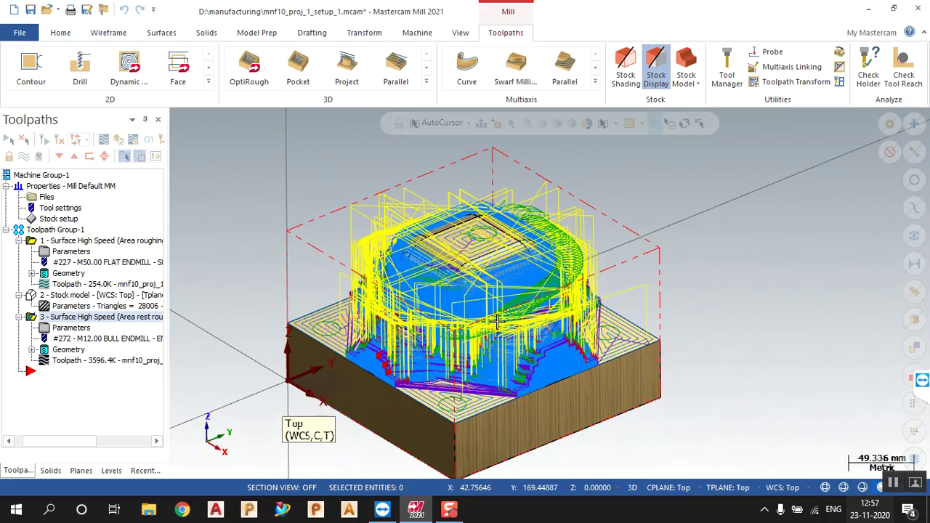
# Start a new stock model named "cam stock2" with the camstock1 stock model as its initial stock shape.
pyautogui.click(686, 64)
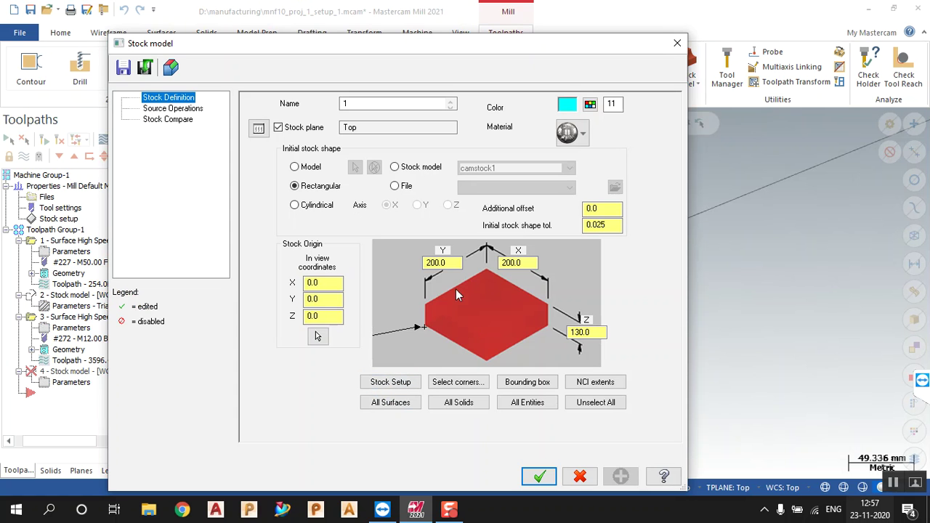
pyautogui.click(420, 168)
pyautogui.click(541, 170)
pyautogui.click(497, 183)
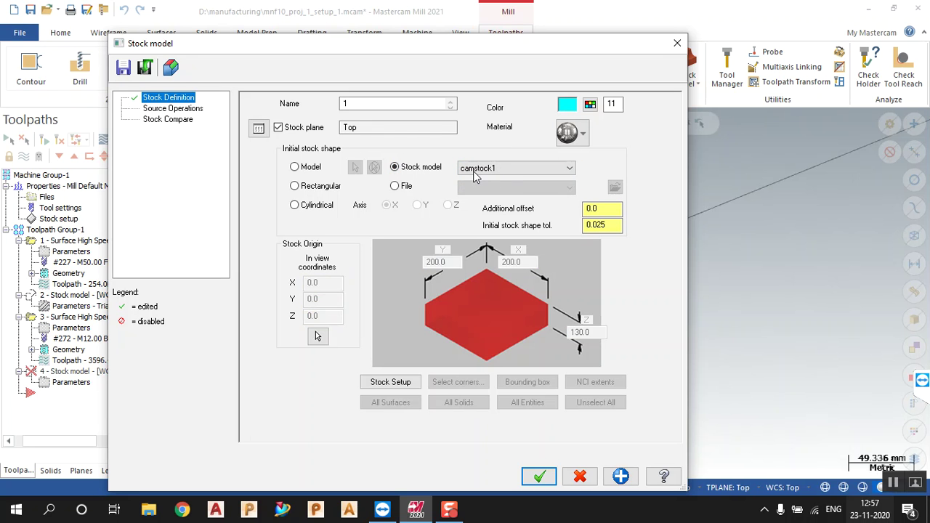
pyautogui.click(360, 103)
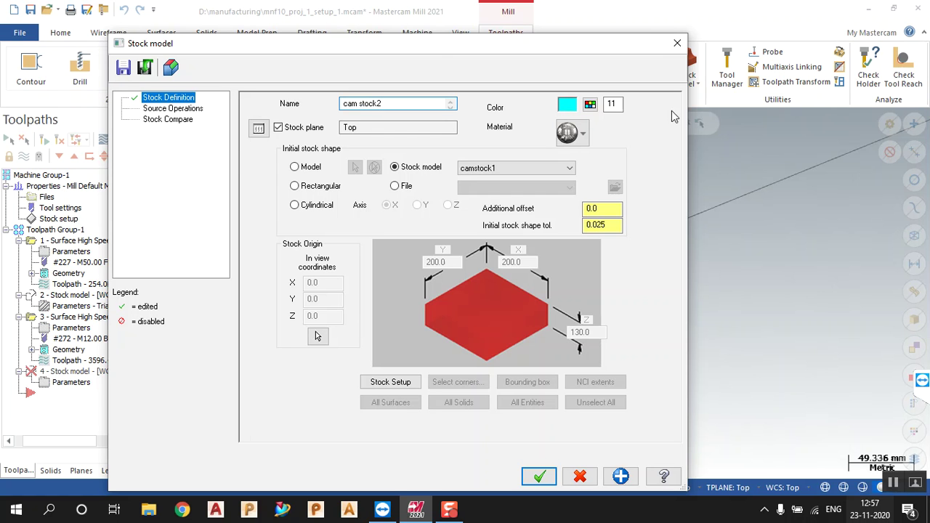
# Set the display color of the new stock model to purple, color number 5.
pyautogui.click(564, 104)
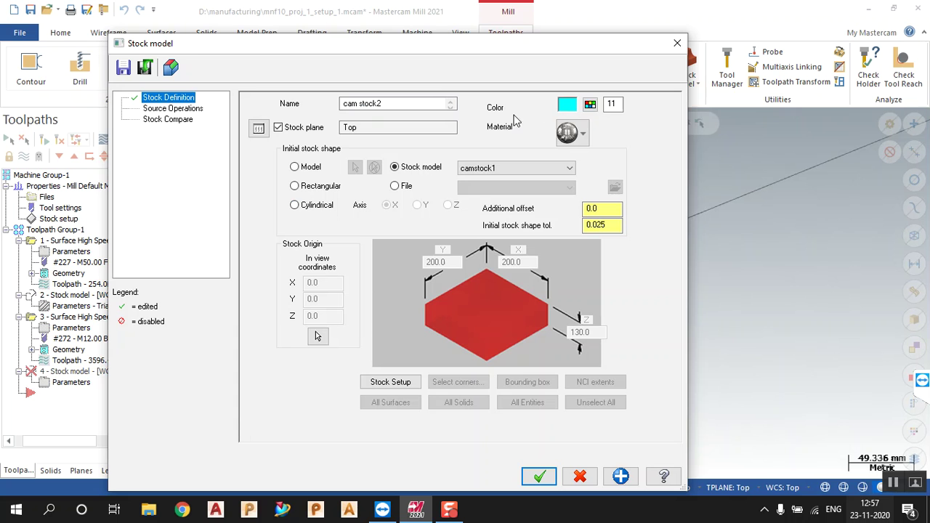
pyautogui.click(590, 105)
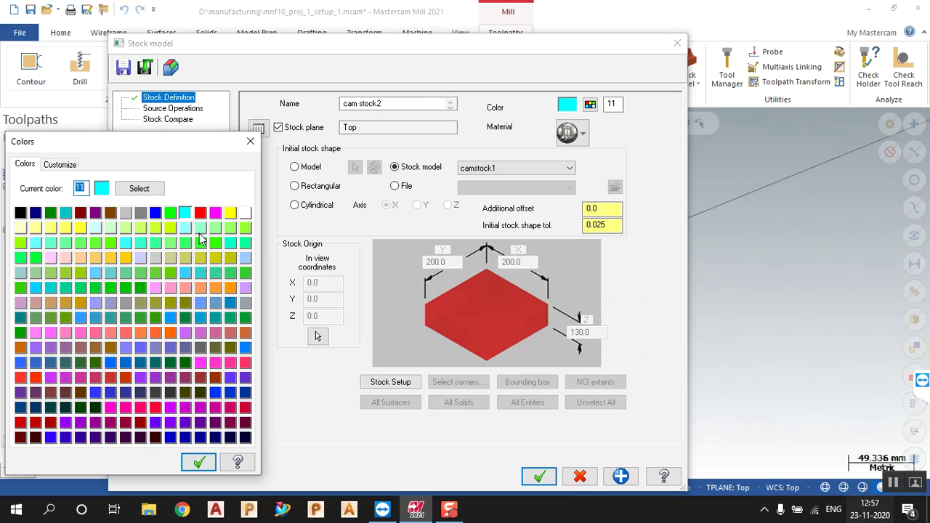
pyautogui.click(96, 212)
pyautogui.click(201, 461)
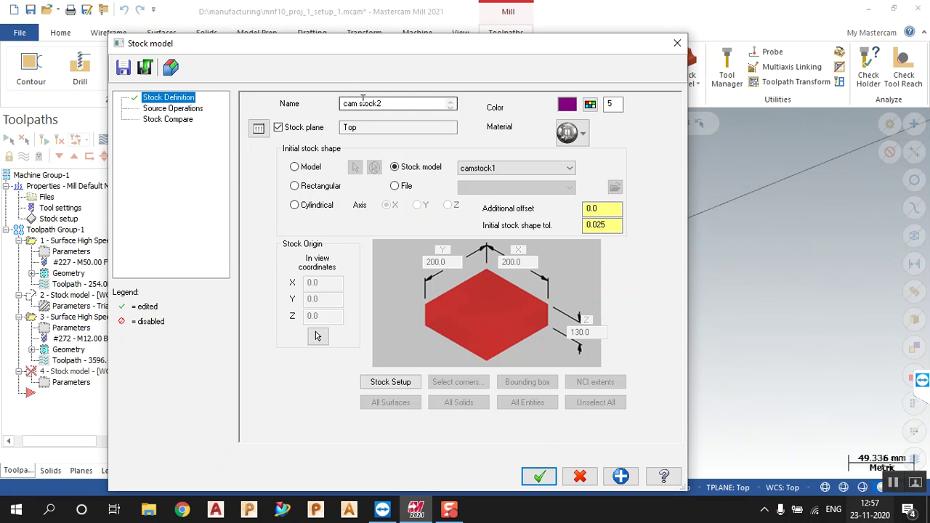
# Choose the area rest roughing operation as the stock model's source and select the part solid as the part model for stock comparison.
pyautogui.click(188, 111)
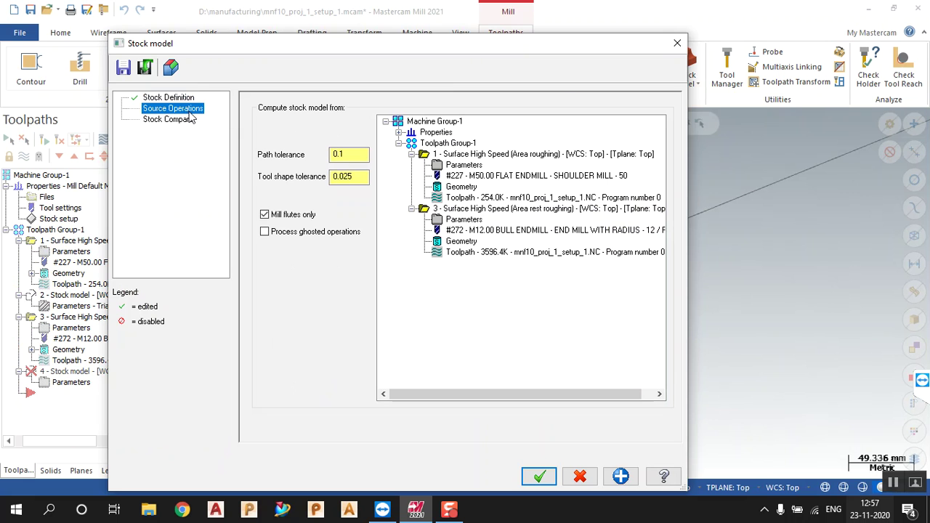
pyautogui.click(476, 209)
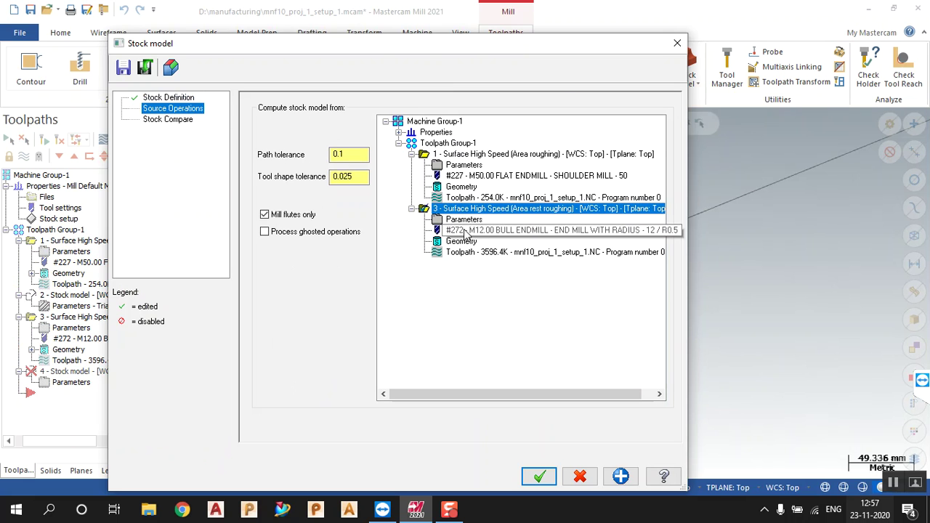
pyautogui.click(175, 122)
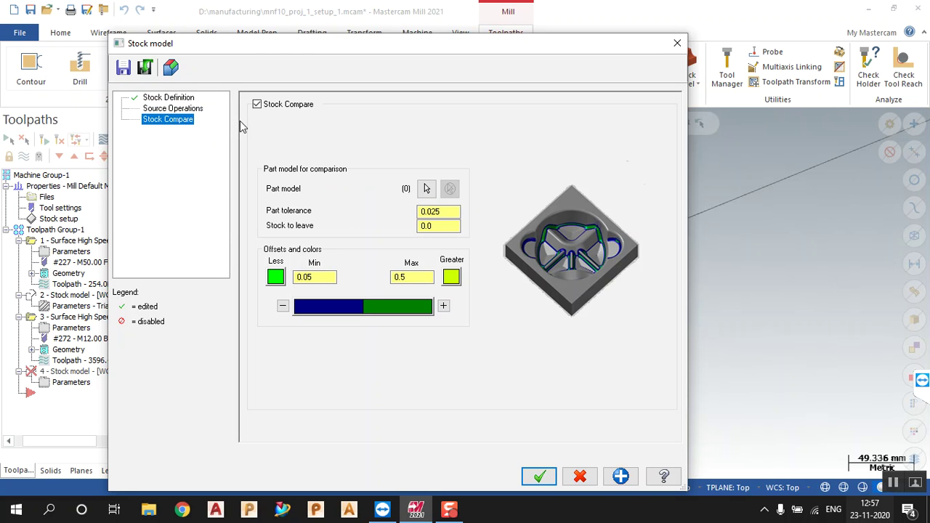
pyautogui.click(427, 189)
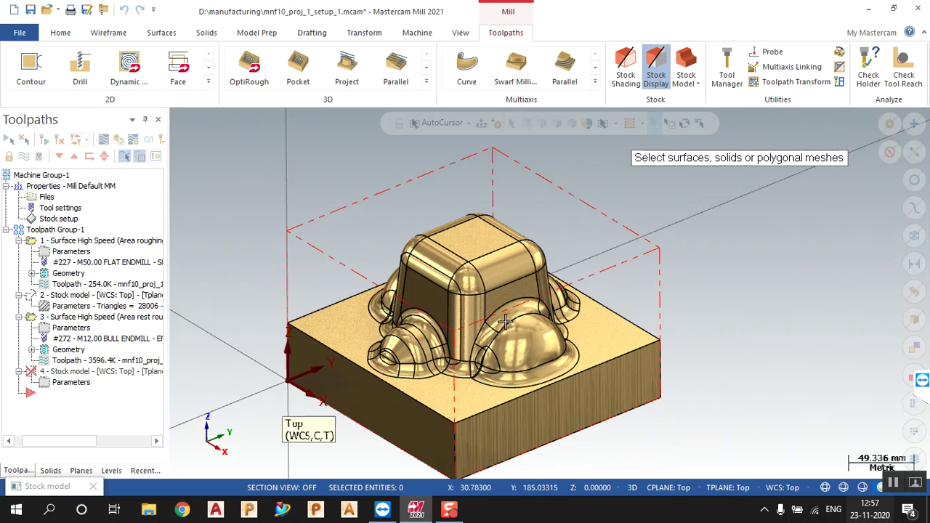
pyautogui.click(535, 377)
pyautogui.click(509, 151)
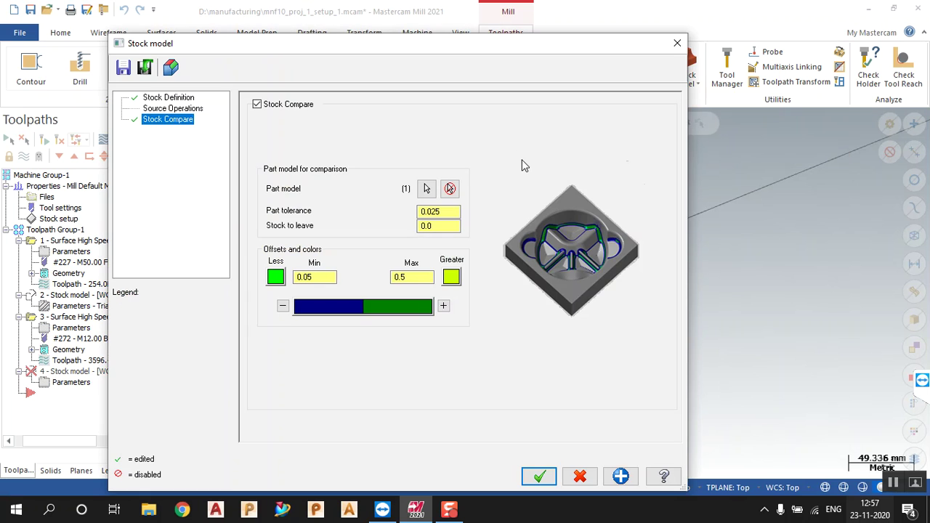
# Generate the second stock model and inspect its comparison colors on the part from an isometric and rotated view.
pyautogui.click(541, 476)
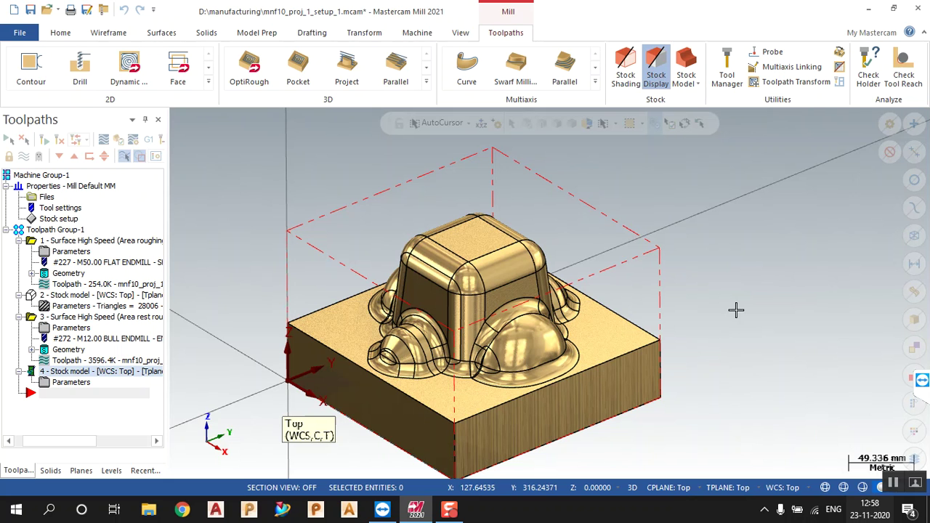
pyautogui.scroll(-1, 738, 332)
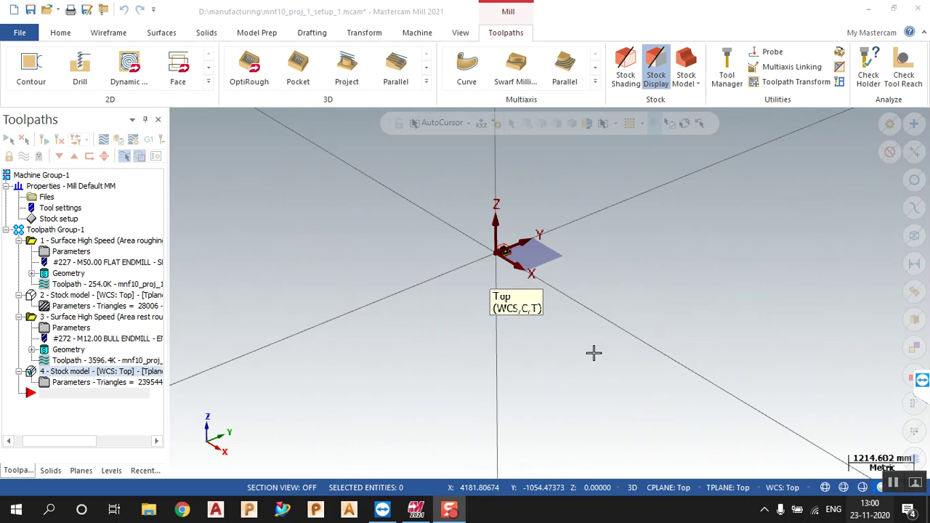
pyautogui.rightClick(564, 276)
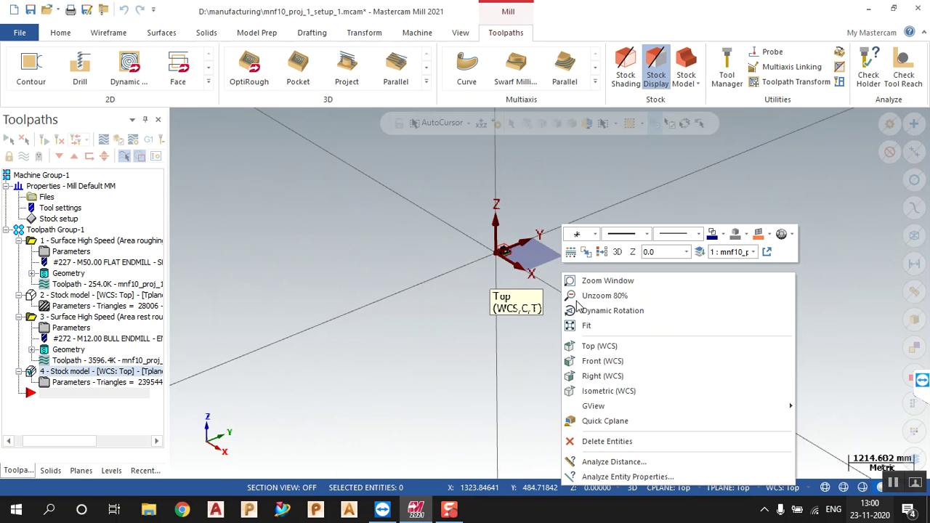
pyautogui.click(602, 391)
pyautogui.moveTo(648, 346); pyautogui.dragTo(739, 374, button='middle')
pyautogui.scroll(-1, 569, 363)
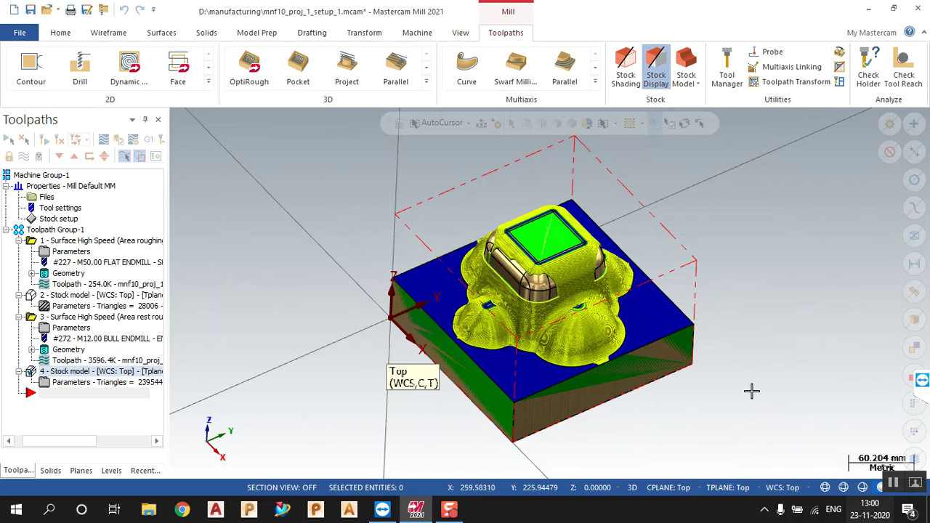
pyautogui.moveTo(637, 397)
pyautogui.mouseDown(button='middle')
pyautogui.moveTo(592, 335)
pyautogui.moveTo(473, 357)
pyautogui.moveTo(541, 355)
pyautogui.mouseUp(button='middle')
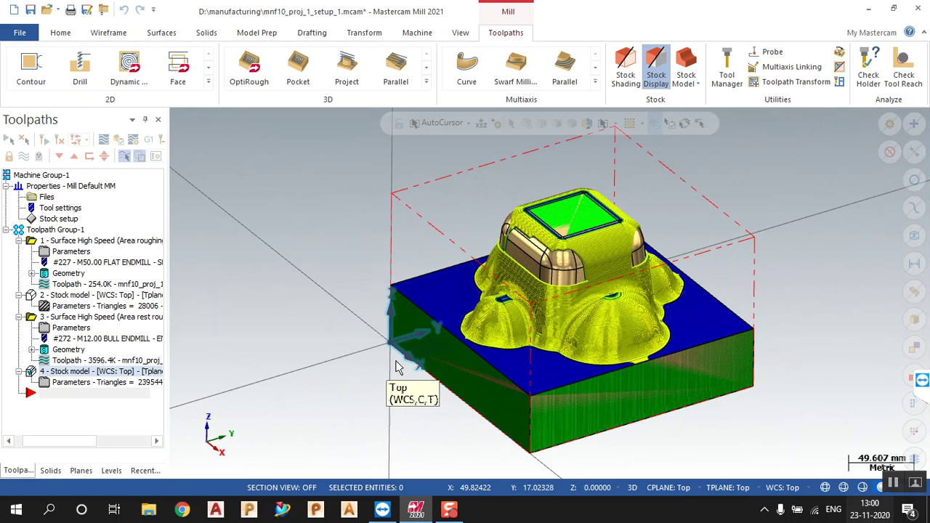
# Start a Hybrid finishing toolpath and select the whole solid body as its machining geometry.
pyautogui.click(426, 84)
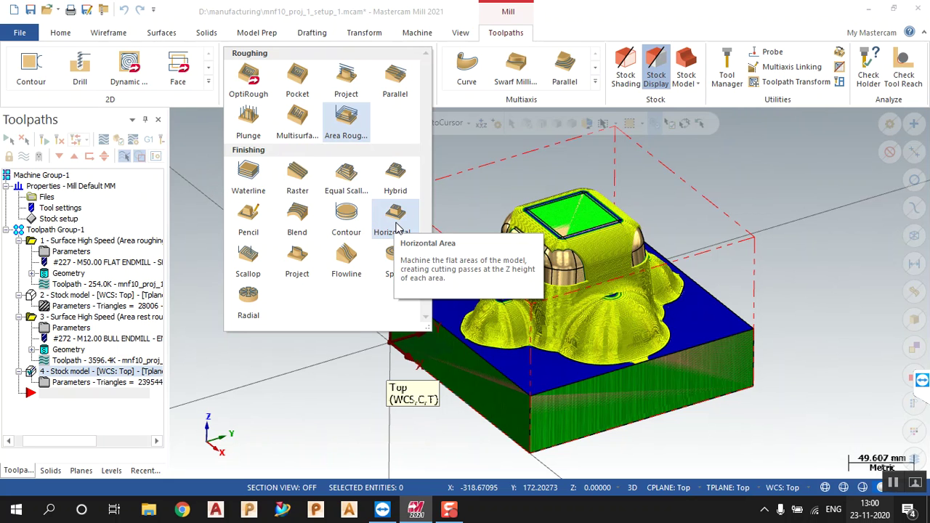
pyautogui.click(396, 176)
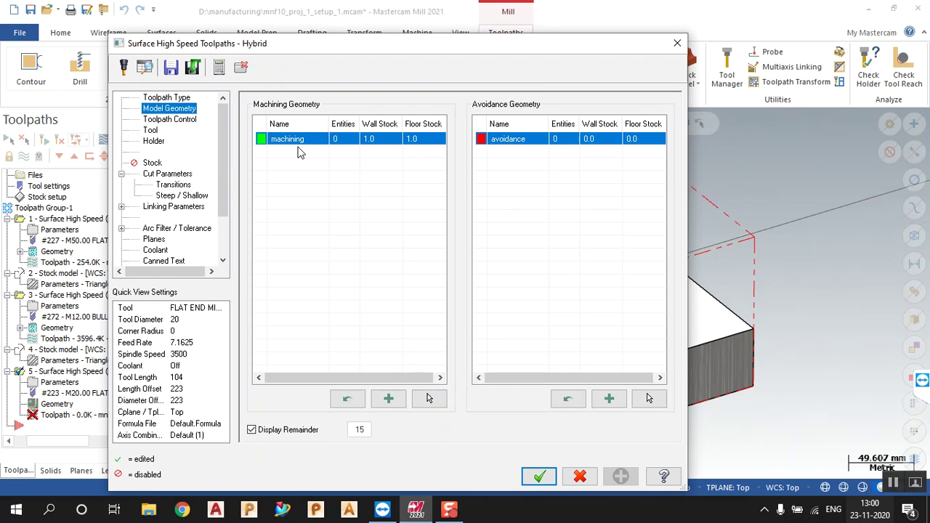
pyautogui.click(428, 398)
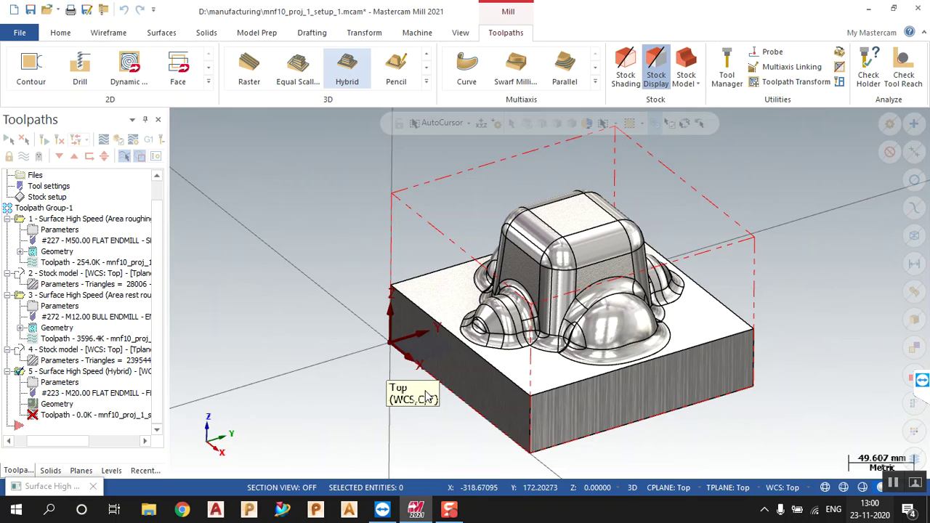
pyautogui.tripleClick(484, 311)
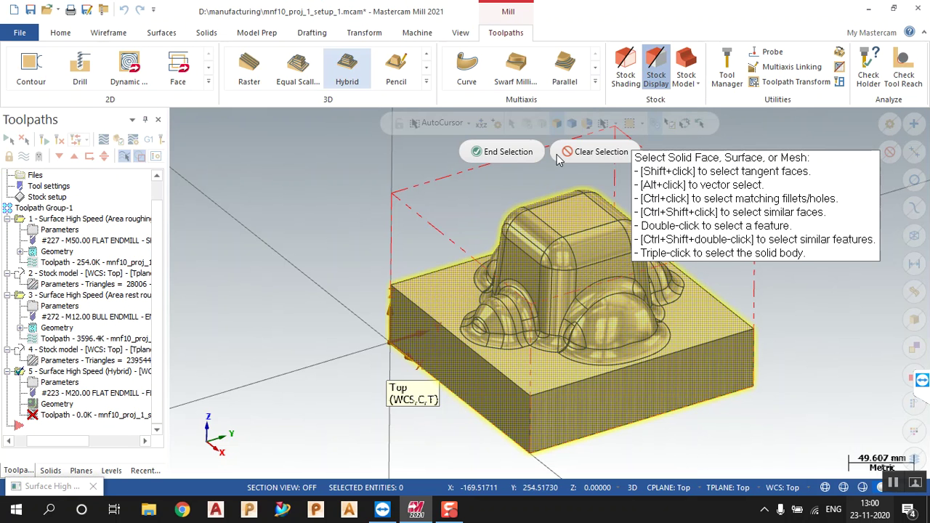
pyautogui.click(521, 152)
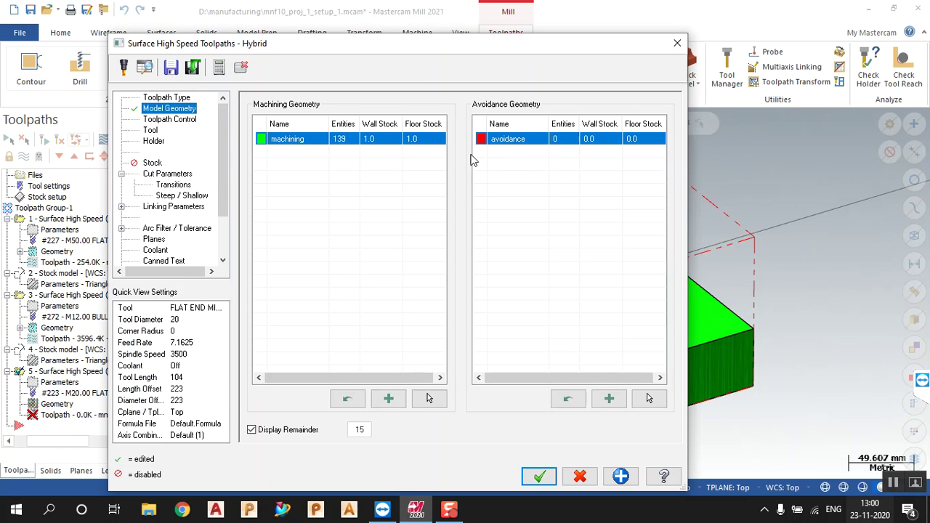
# Set both the wall stock and floor stock of the machining geometry to 0.
pyautogui.doubleClick(385, 140)
pyautogui.write('0')
pyautogui.click(434, 142)
pyautogui.doubleClick(426, 140)
pyautogui.write('0')
pyautogui.press('Return')
pyautogui.click(323, 222)
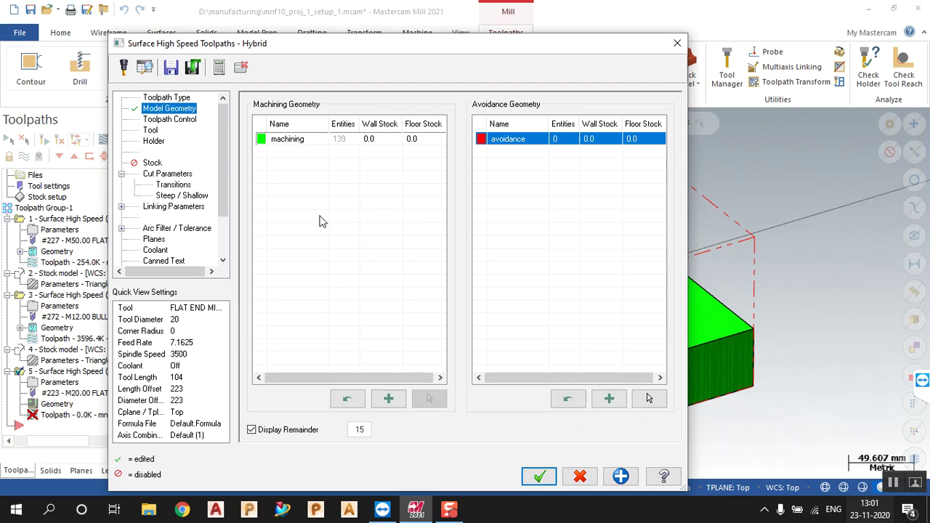
# Chain the outline of the block's bottom face as the containment boundary of the hybrid toolpath.
pyautogui.click(171, 120)
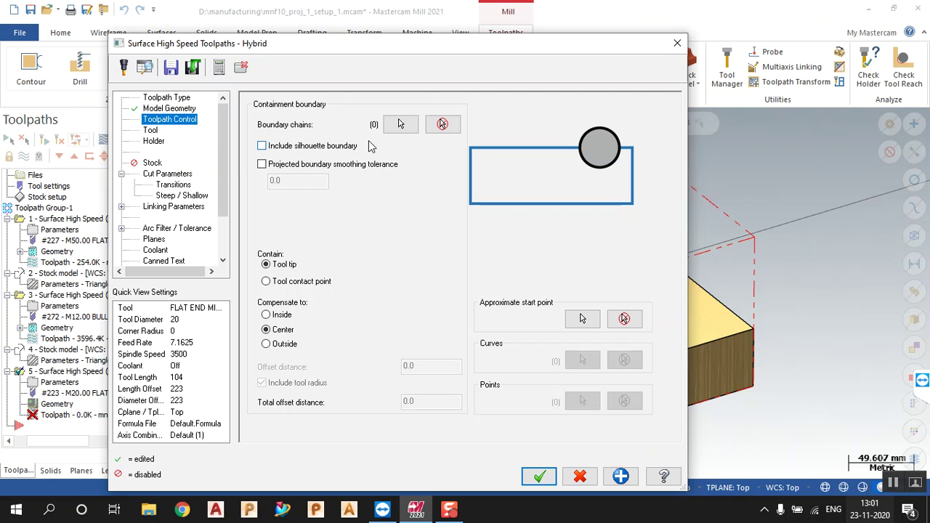
pyautogui.click(400, 124)
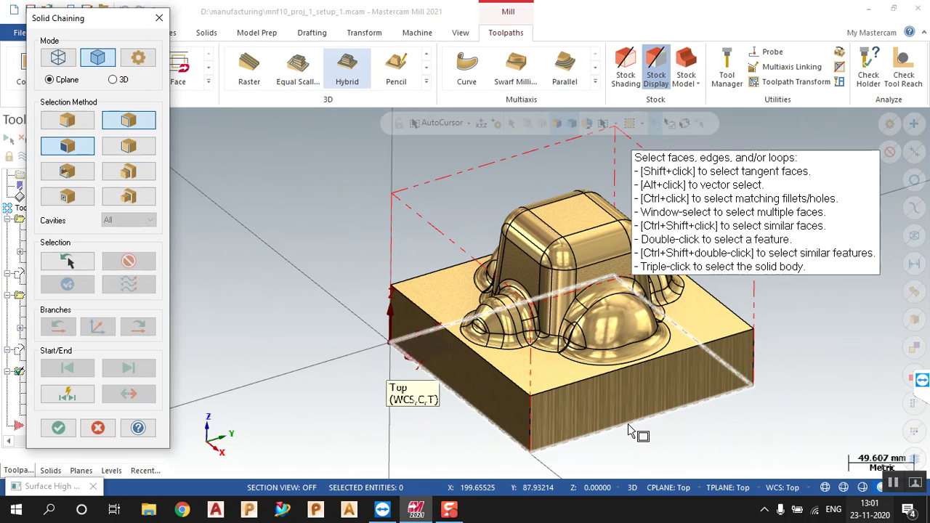
pyautogui.click(59, 429)
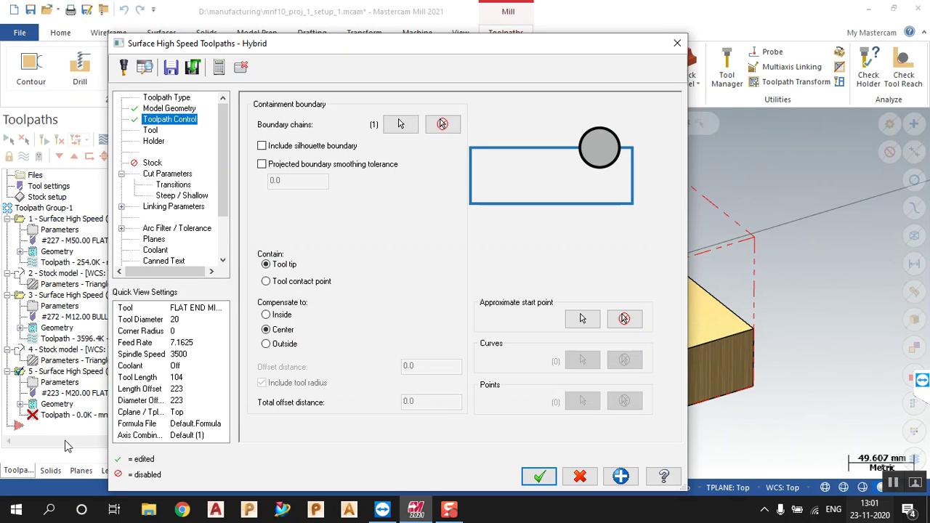
# Filter the tools to ball end mills and choose the 6 mm ball-nose end mill, number 236, from the Mill_mm library.
pyautogui.click(152, 130)
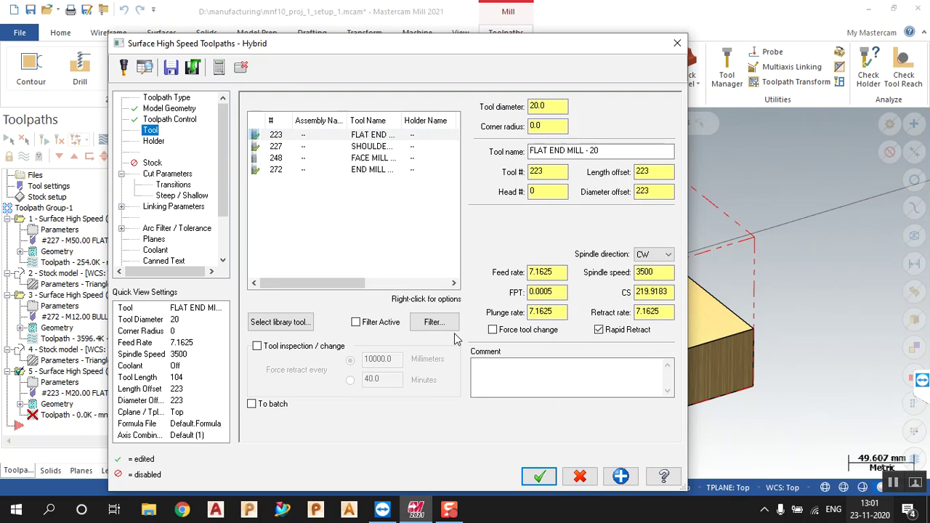
pyautogui.click(449, 325)
pyautogui.click(392, 145)
pyautogui.click(433, 149)
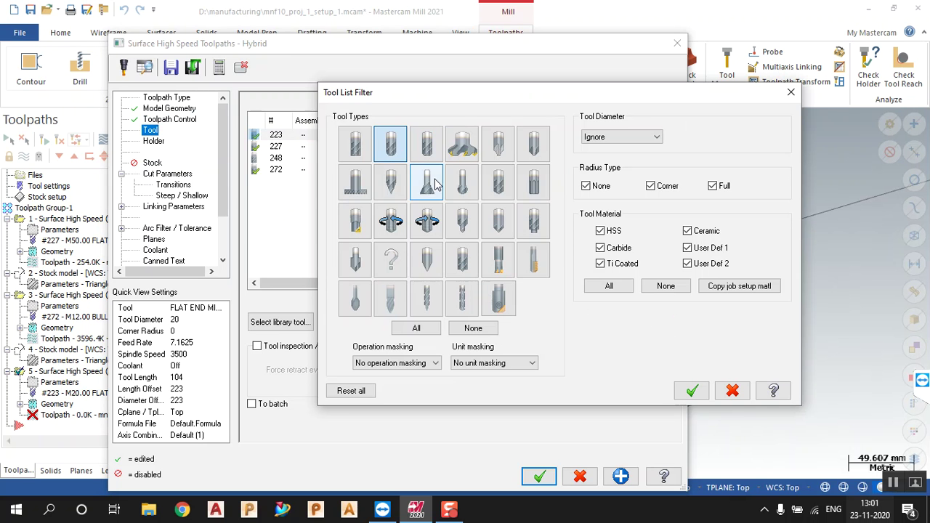
pyautogui.click(691, 392)
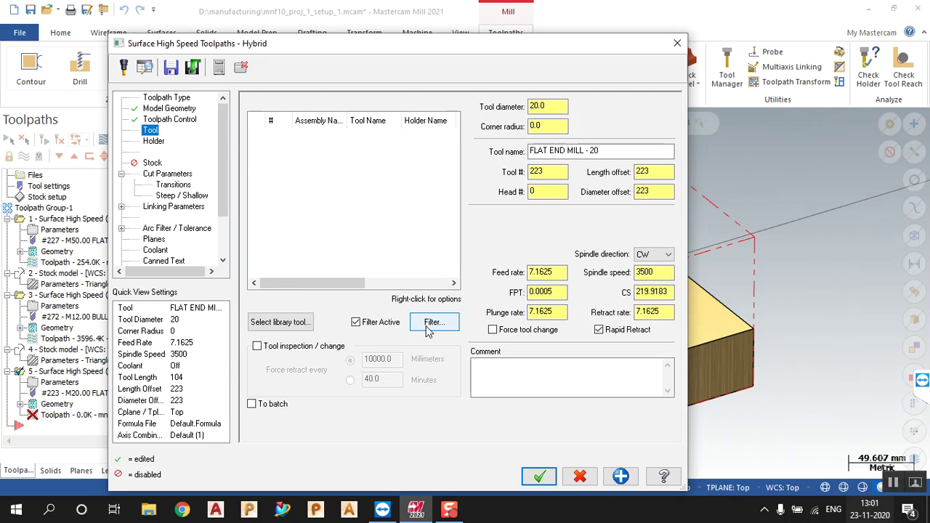
pyautogui.click(290, 325)
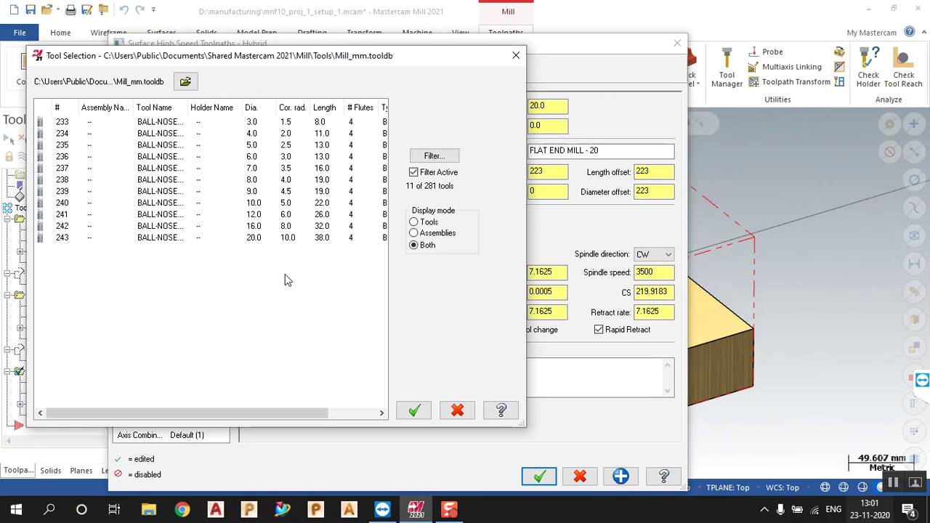
pyautogui.click(183, 158)
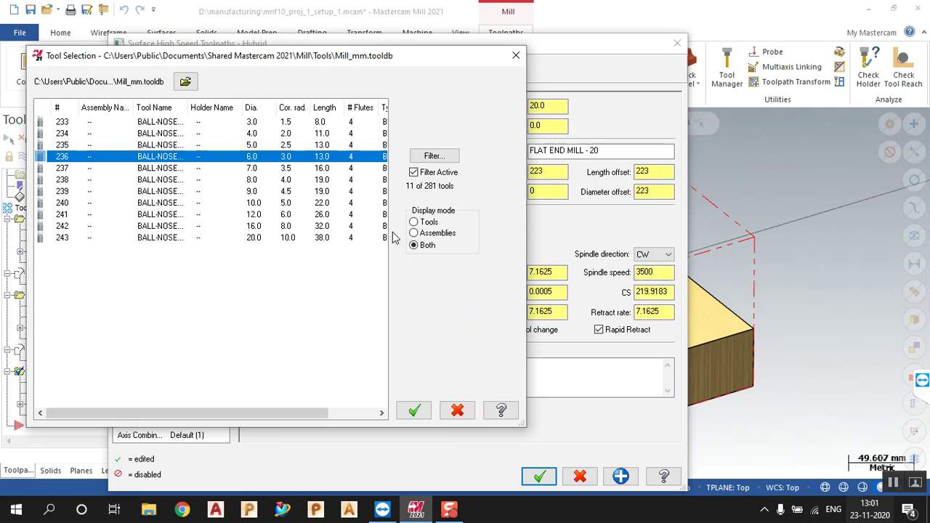
pyautogui.click(416, 411)
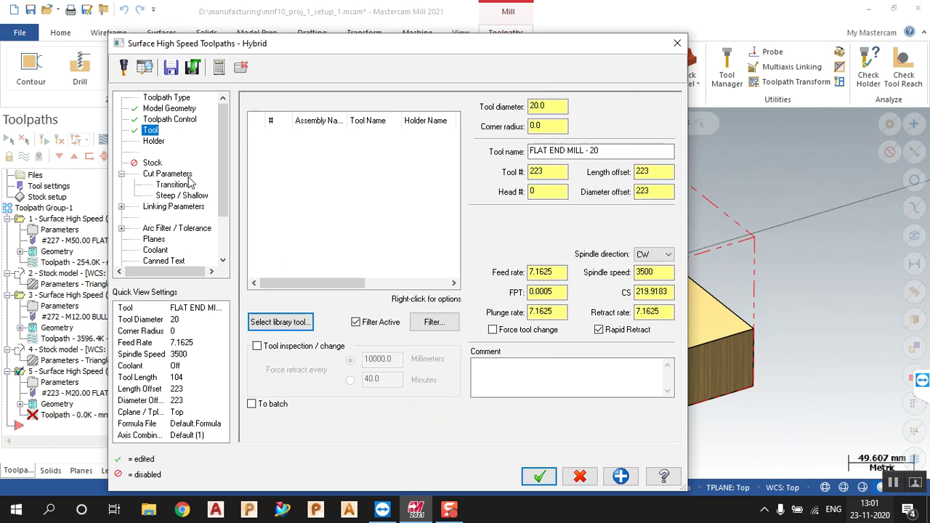
# Set the hybrid cut parameters to Zigzag open contour direction and a Z stepdown of 0.2.
pyautogui.click(172, 175)
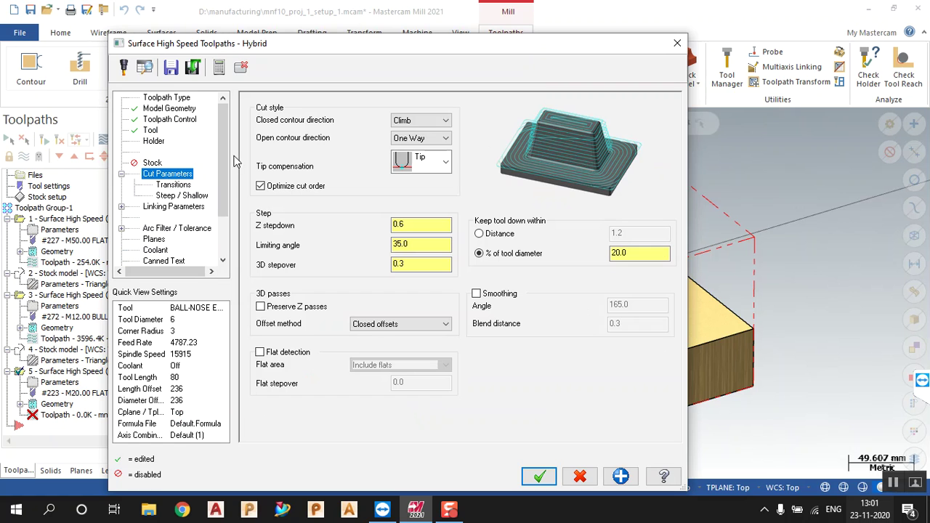
pyautogui.click(451, 143)
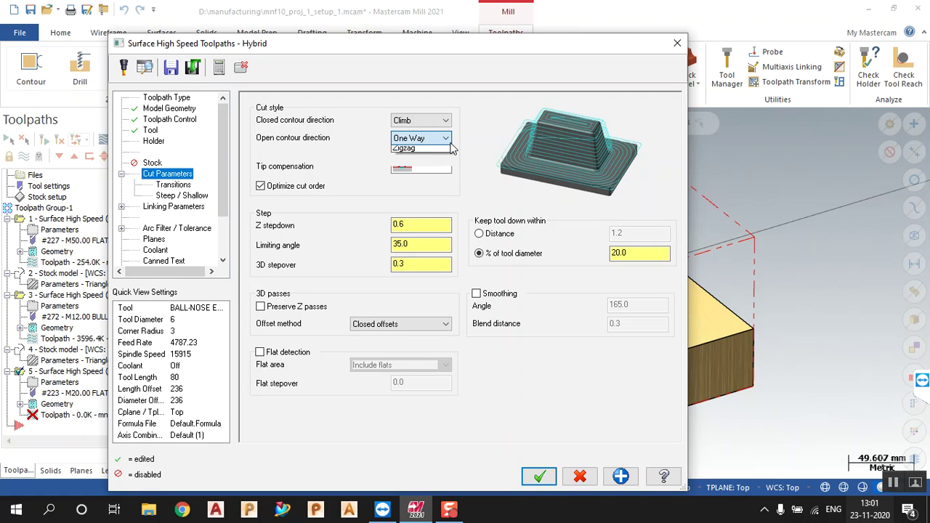
pyautogui.click(418, 159)
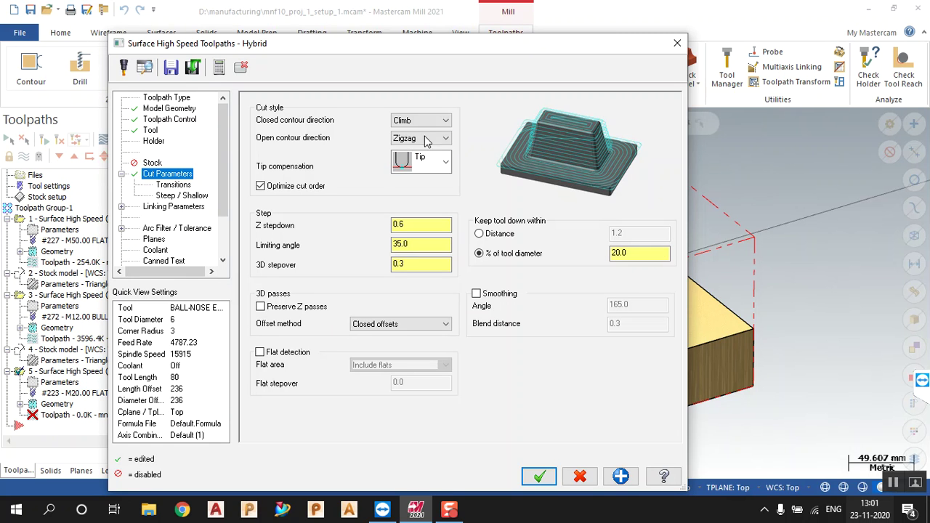
pyautogui.doubleClick(418, 225)
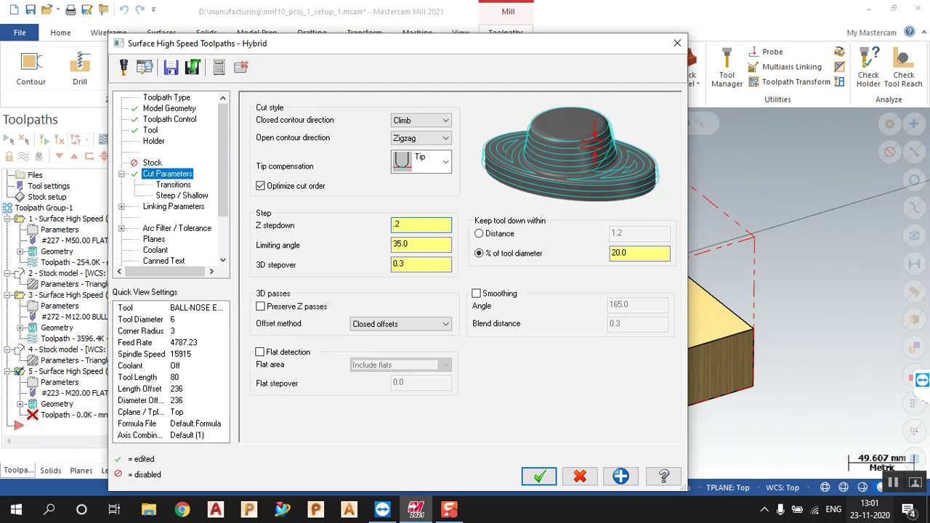
pyautogui.click(433, 247)
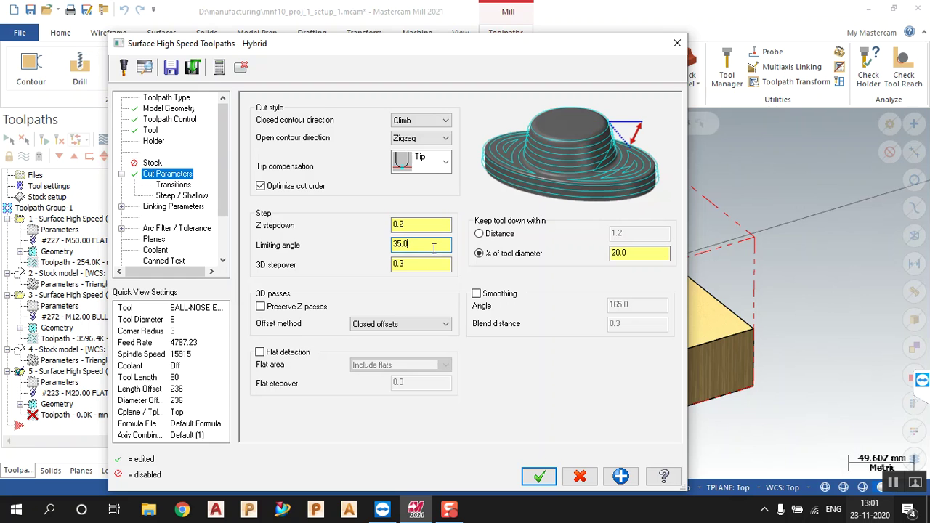
pyautogui.click(628, 254)
pyautogui.click(423, 265)
pyautogui.moveTo(424, 267); pyautogui.dragTo(387, 265)
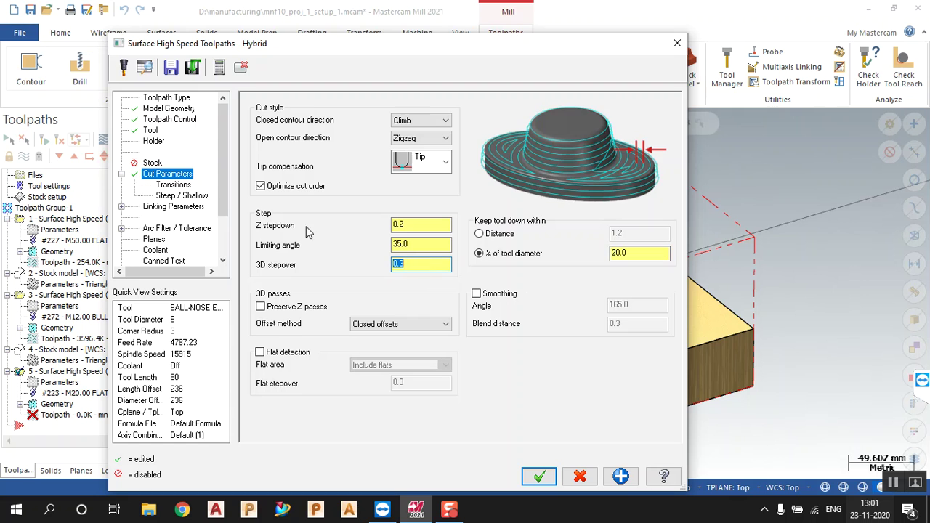
# Check the transitions and linking parameters, keeping their values, and generate the hybrid toolpath.
pyautogui.click(173, 184)
pyautogui.click(173, 206)
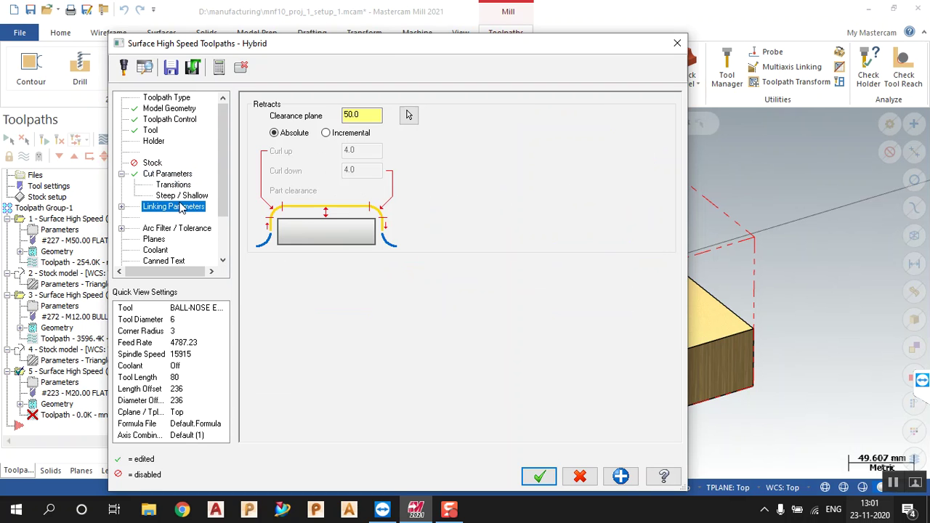
pyautogui.click(539, 476)
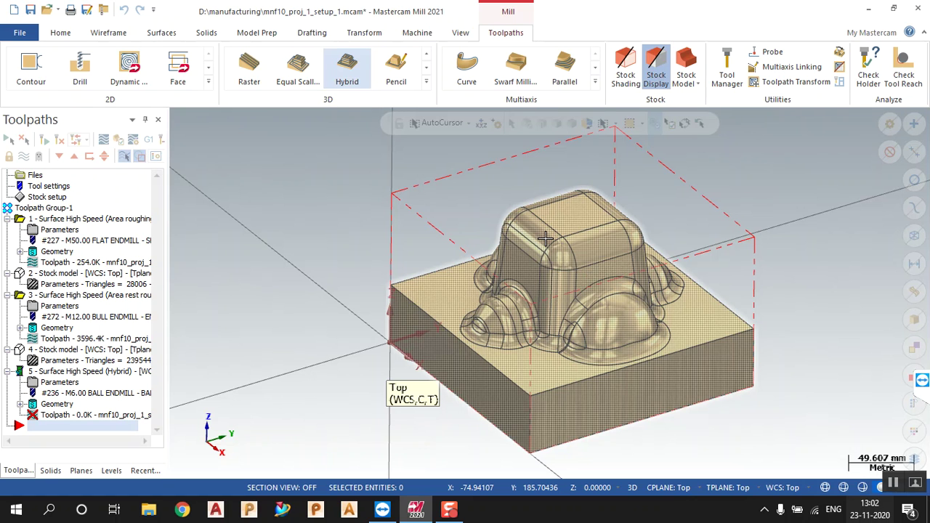
pyautogui.moveTo(442, 512)
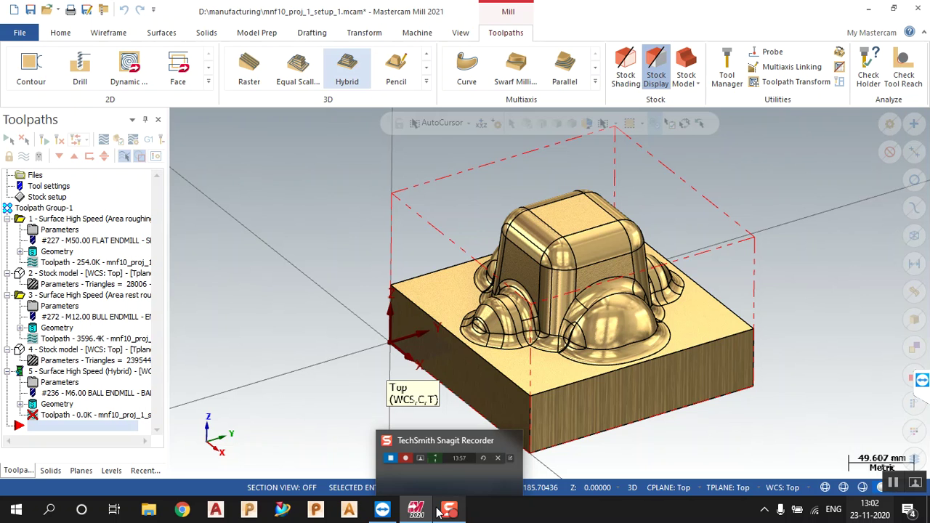
pyautogui.scroll(-3, 592, 279)
pyautogui.scroll(-8, 592, 280)
pyautogui.scroll(-7, 614, 285)
pyautogui.scroll(-6, 617, 297)
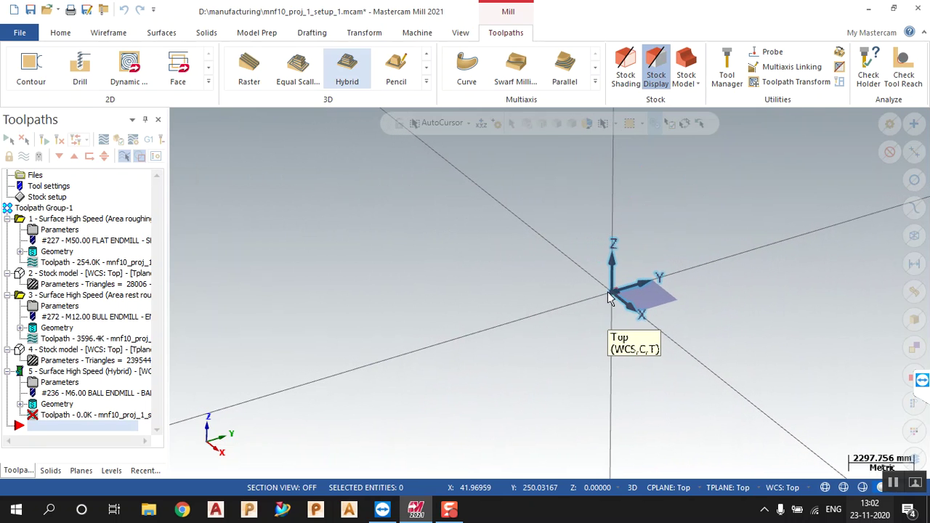
pyautogui.rightClick(475, 185)
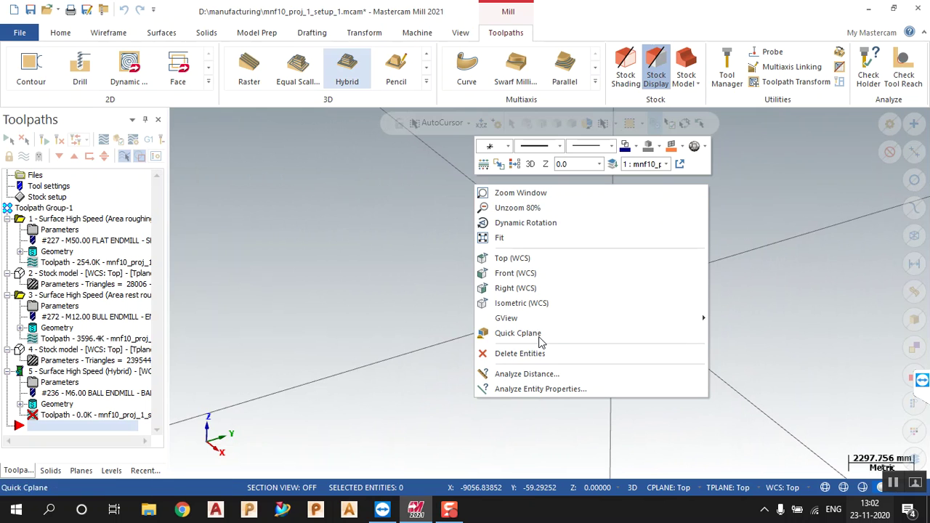
pyautogui.click(531, 304)
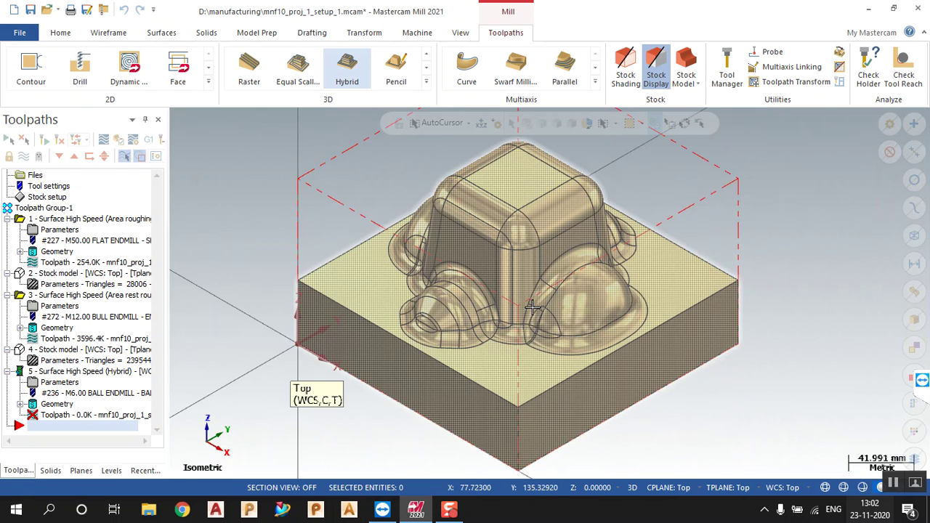
pyautogui.scroll(-5, 530, 323)
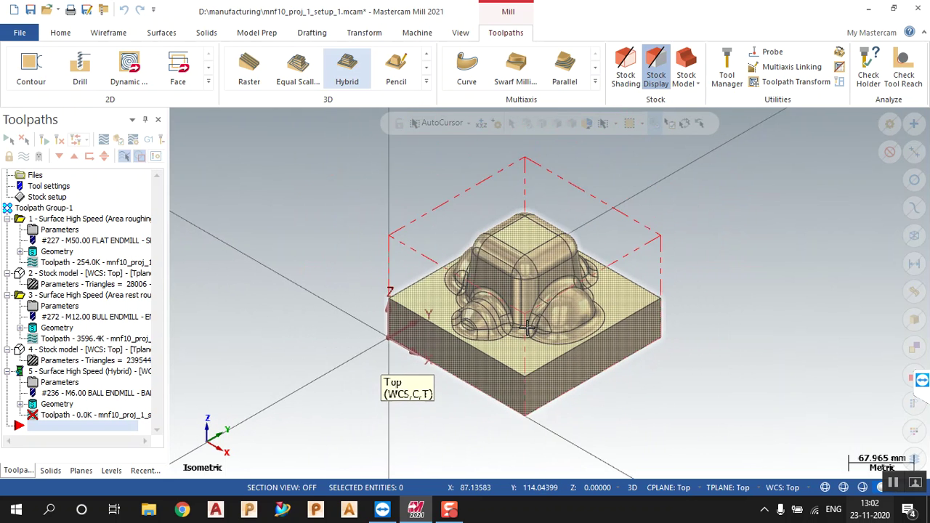
pyautogui.scroll(-5, 529, 328)
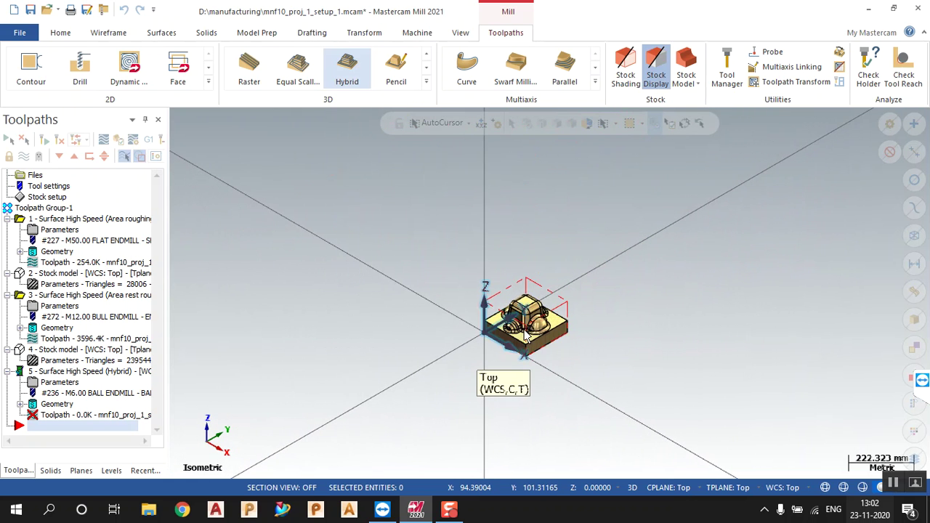
pyautogui.scroll(-5, 524, 333)
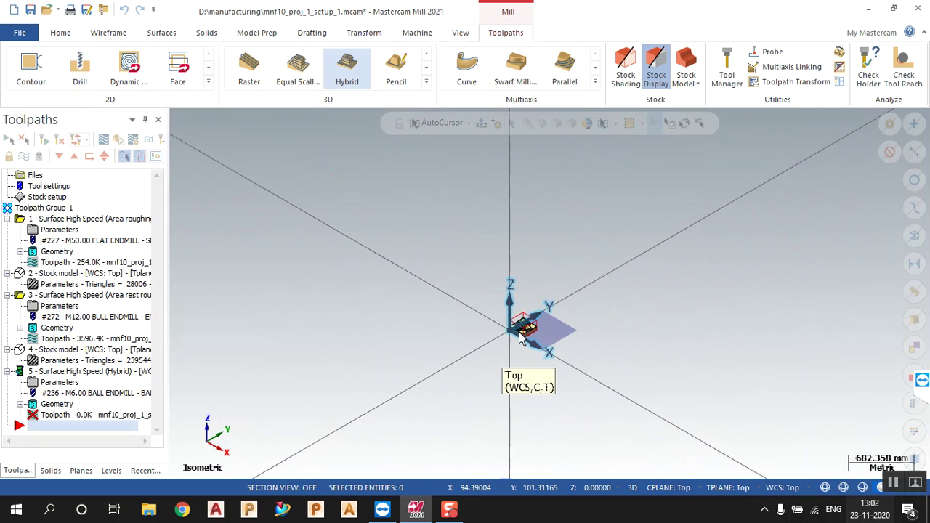
pyautogui.scroll(-5, 519, 331)
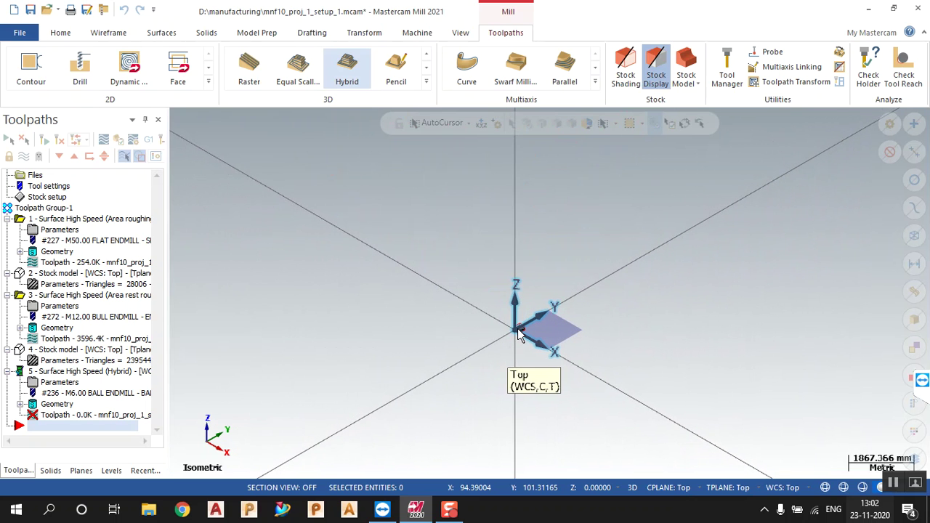
pyautogui.scroll(-4, 518, 330)
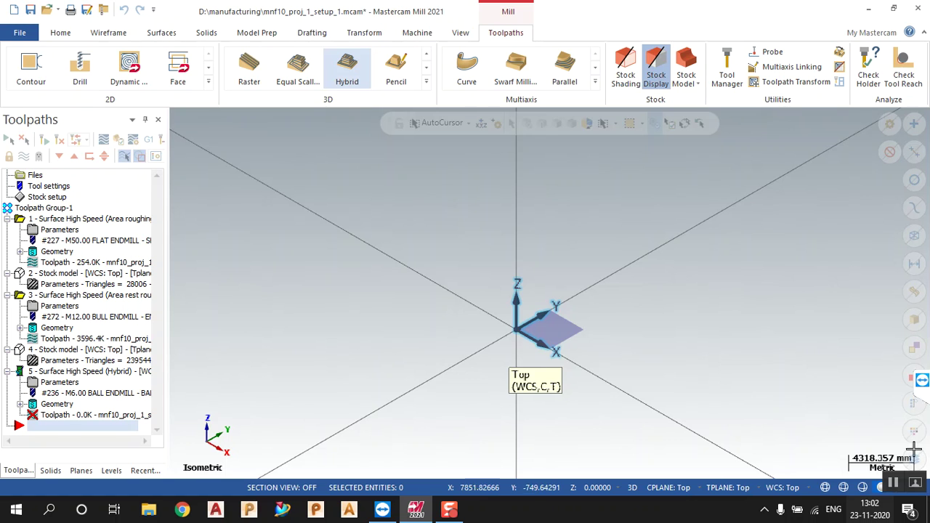
pyautogui.click(893, 485)
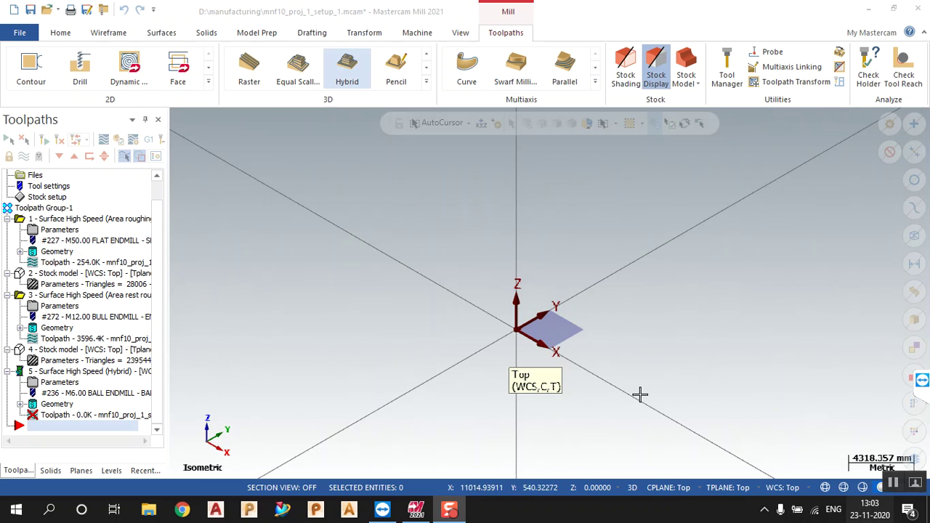
pyautogui.scroll(-1, 526, 369)
pyautogui.scroll(5, 552, 334)
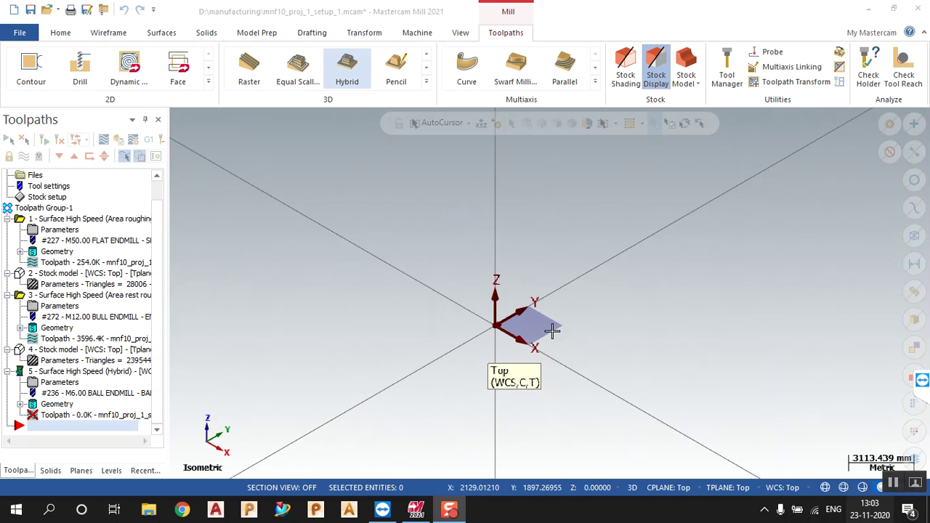
pyautogui.scroll(1, 458, 324)
pyautogui.scroll(-1, 472, 320)
pyautogui.scroll(5, 490, 316)
pyautogui.scroll(5, 499, 312)
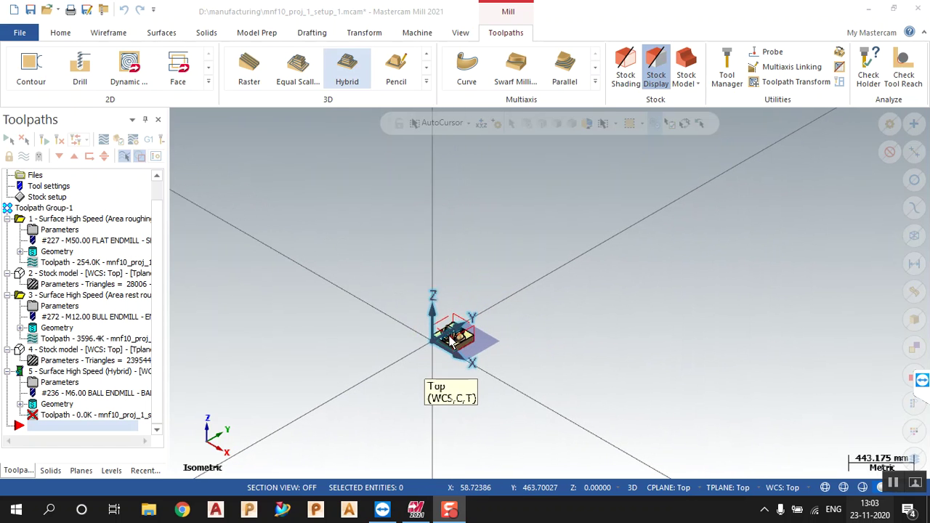
pyautogui.scroll(4, 465, 349)
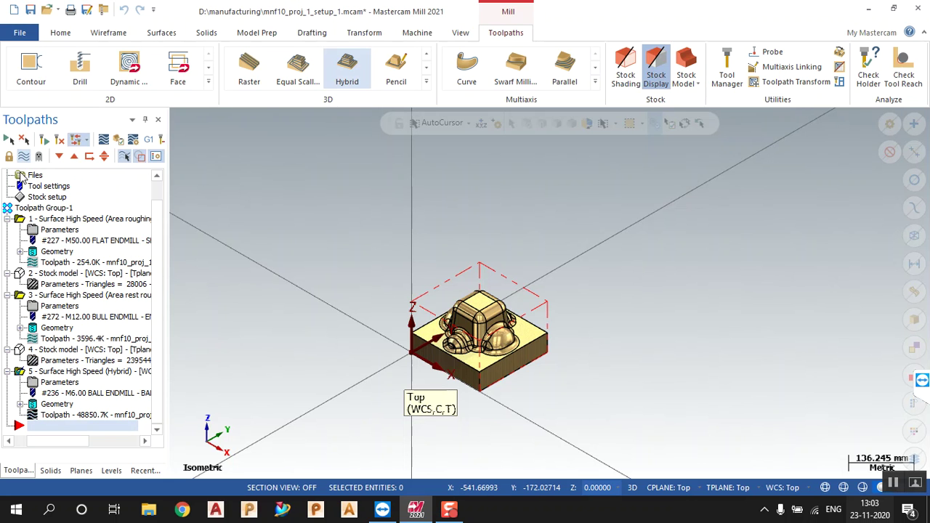
# Examine the hybrid toolpath's passes over the rounded bosses, their fillets and the surrounding flat face from several angles.
pyautogui.scroll(4, 465, 336)
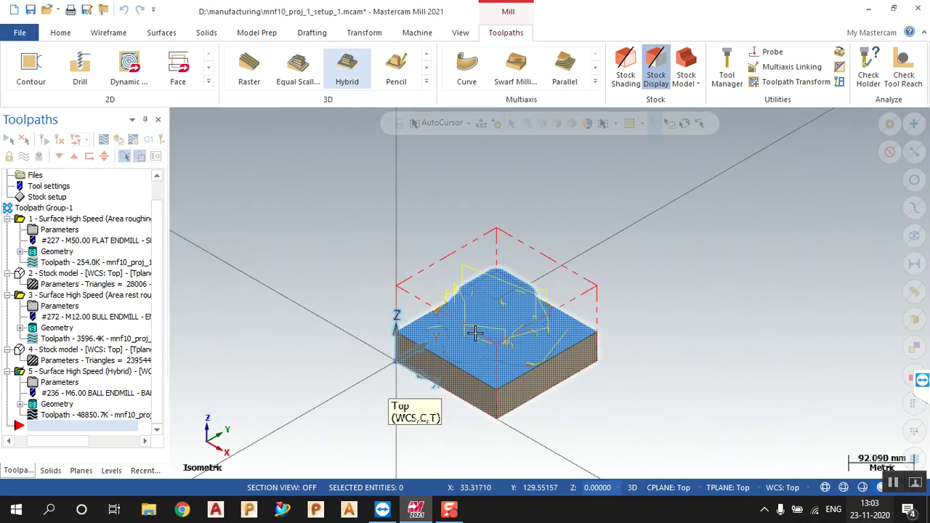
pyautogui.scroll(3, 452, 345)
pyautogui.moveTo(453, 344); pyautogui.dragTo(422, 358, button='middle')
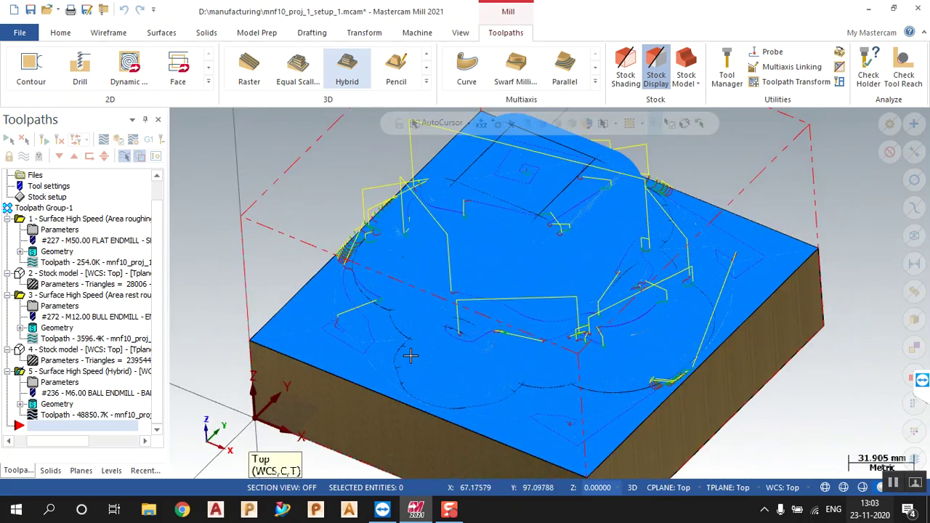
pyautogui.scroll(1, 405, 353)
pyautogui.scroll(4, 407, 356)
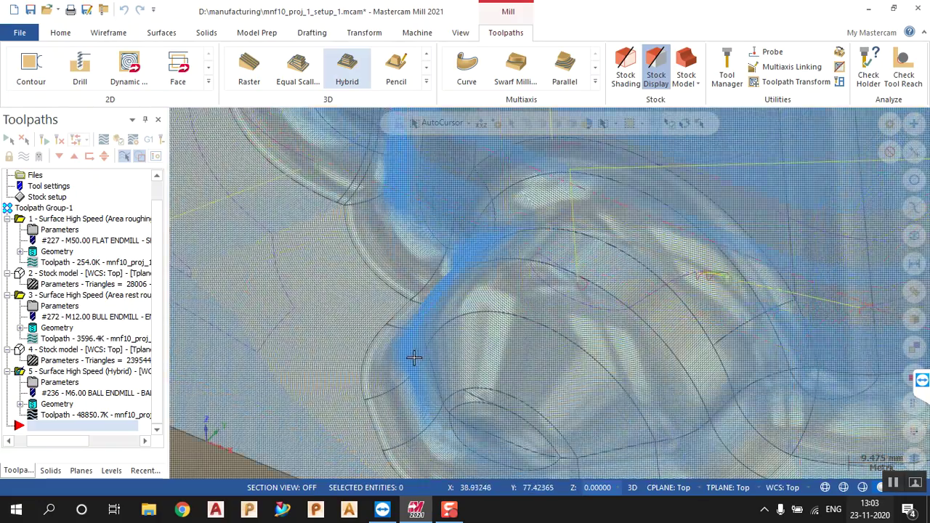
pyautogui.scroll(2, 430, 359)
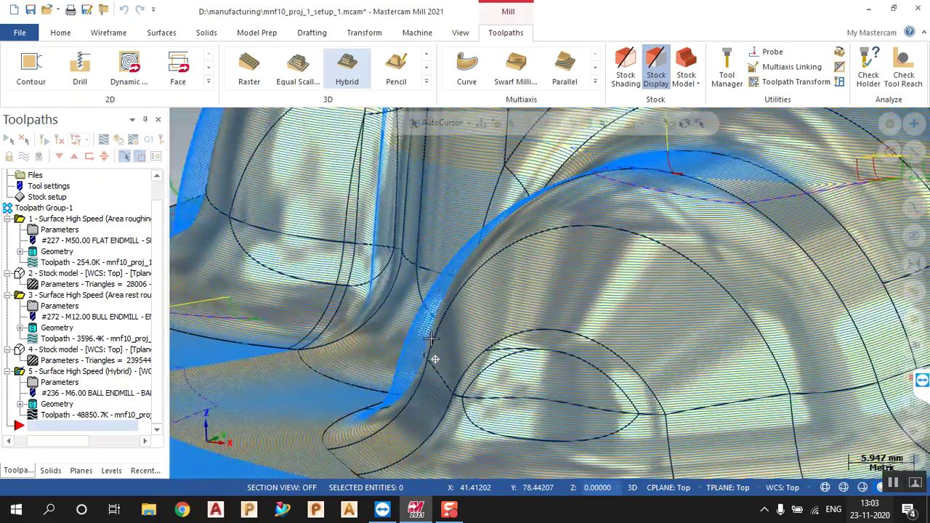
pyautogui.scroll(-4, 465, 305)
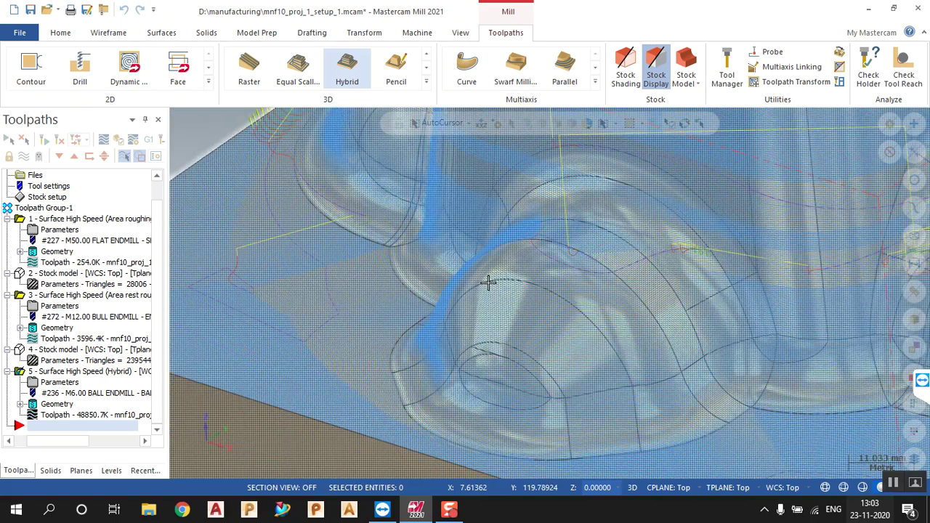
pyautogui.scroll(-4, 476, 298)
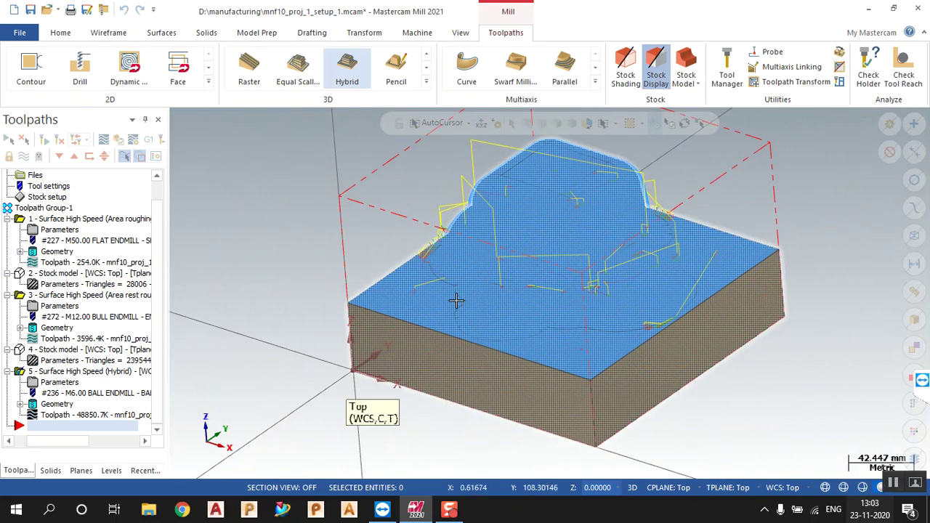
pyautogui.click(47, 198)
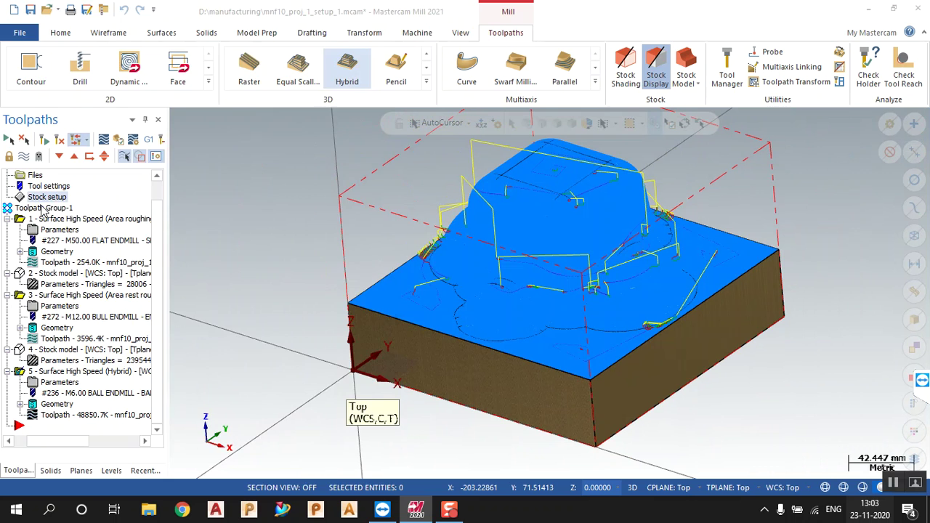
pyautogui.click(289, 473)
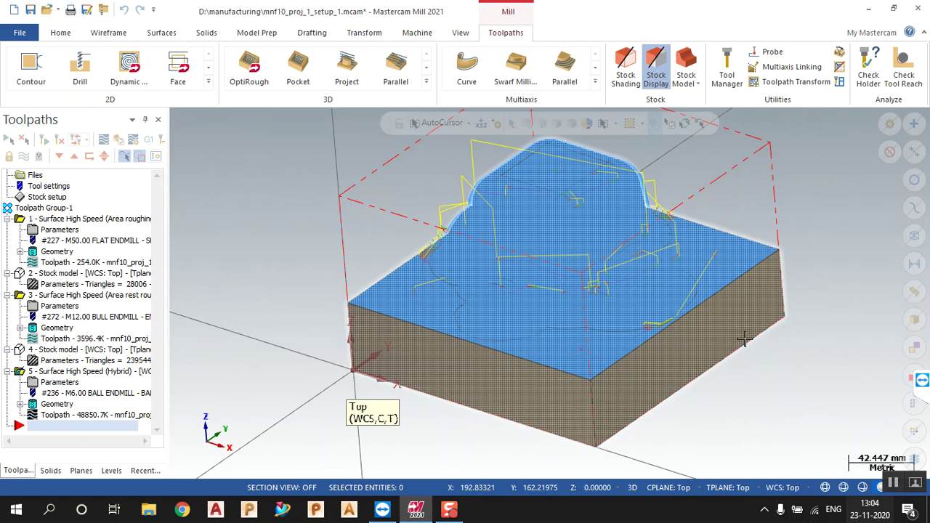
pyautogui.moveTo(725, 338); pyautogui.dragTo(698, 327, button='middle')
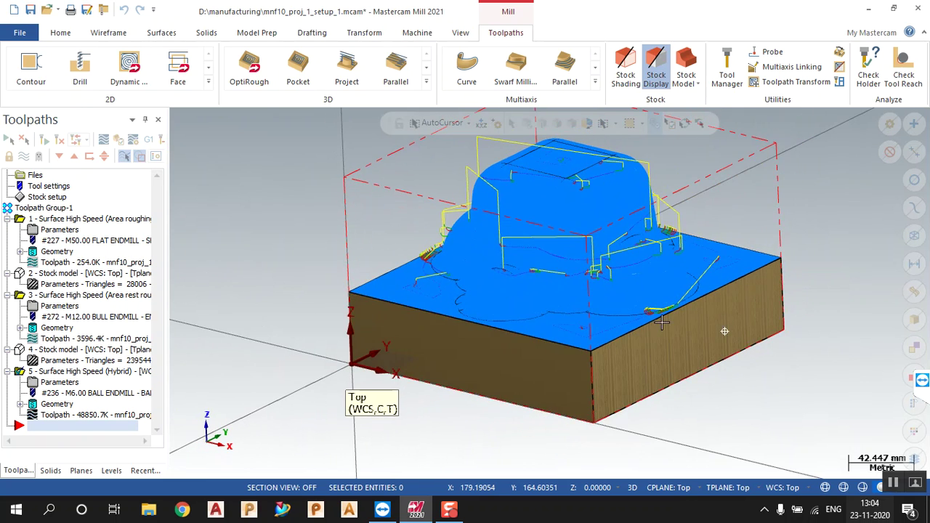
pyautogui.moveTo(197, 264); pyautogui.dragTo(247, 280, button='middle')
pyautogui.scroll(-3, 244, 280)
pyautogui.scroll(1, 262, 283)
pyautogui.scroll(3, 251, 211)
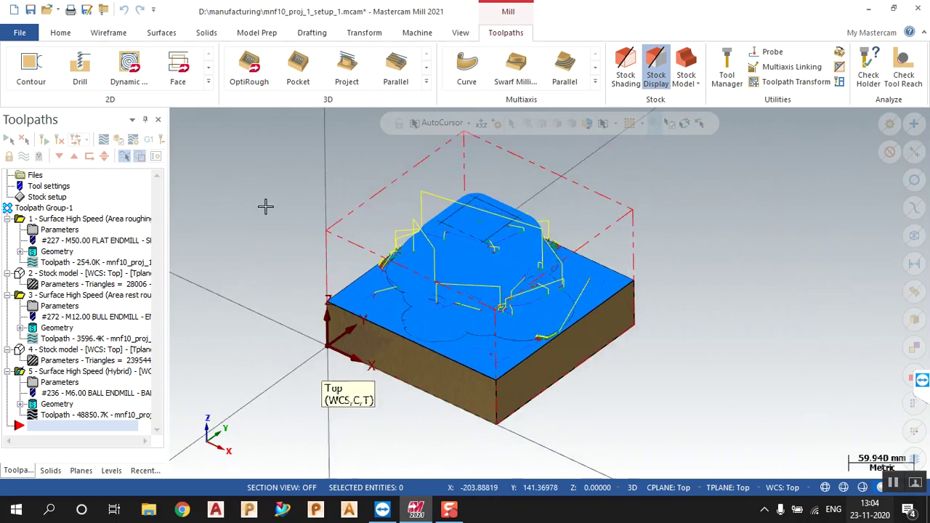
pyautogui.scroll(-1, 247, 215)
# Display the area roughing, area rest roughing and hybrid toolpaths one after another to compare them.
pyautogui.click(97, 220)
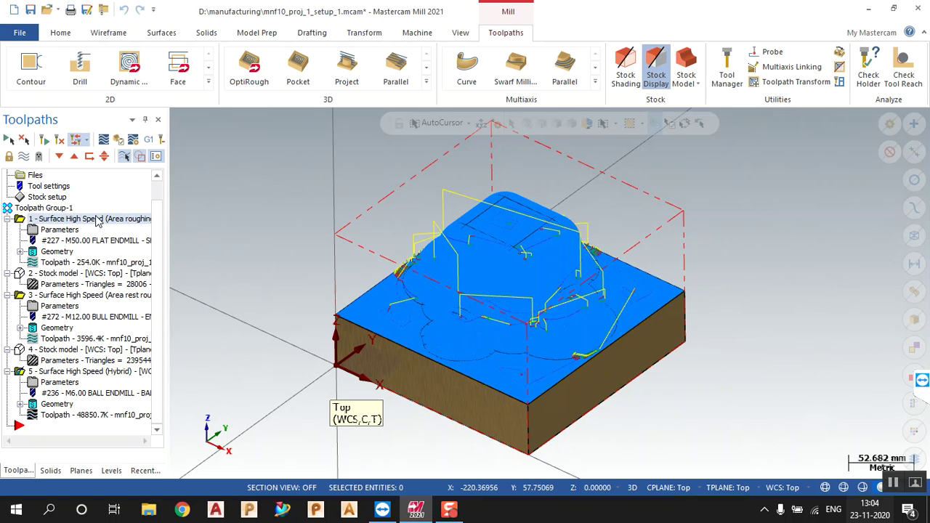
pyautogui.click(110, 296)
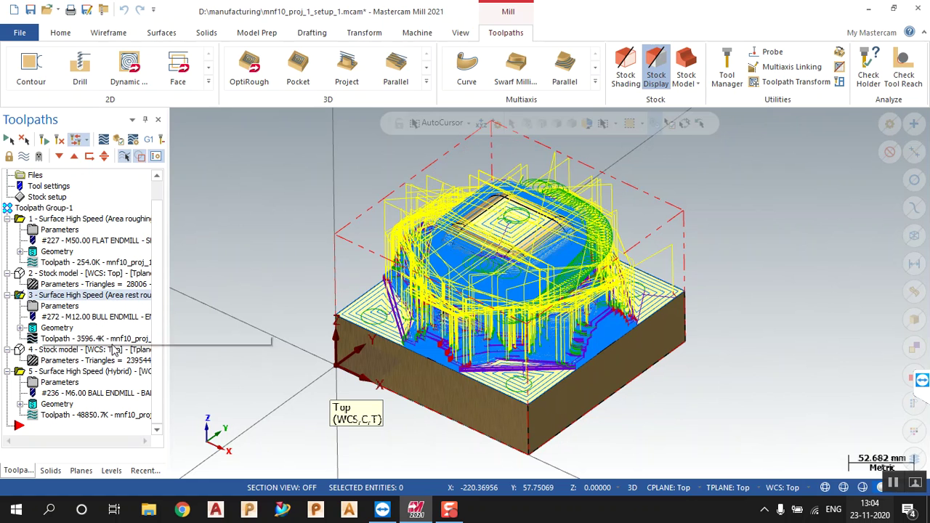
pyautogui.click(113, 372)
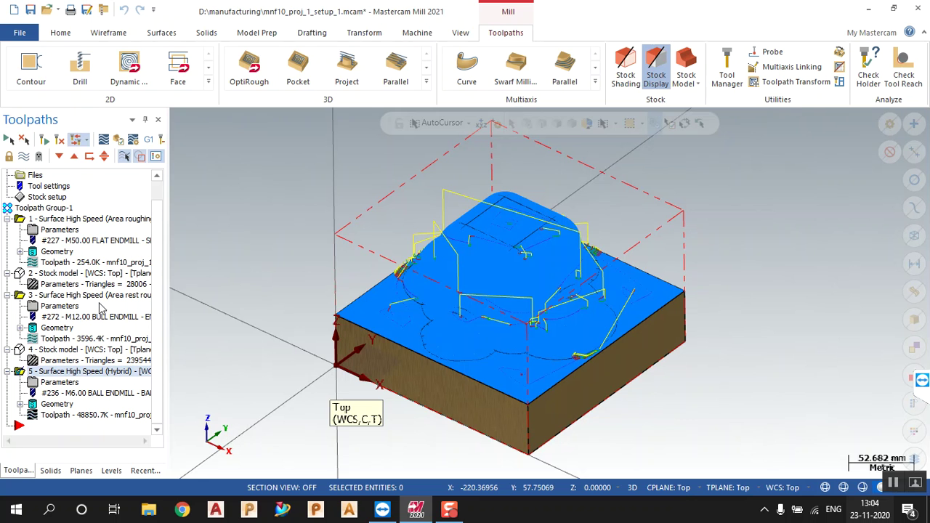
# Start a setup sheet for all operations of Toolpath Group-1 and enter "mastercam rough_finsh" as the project.
pyautogui.click(52, 208)
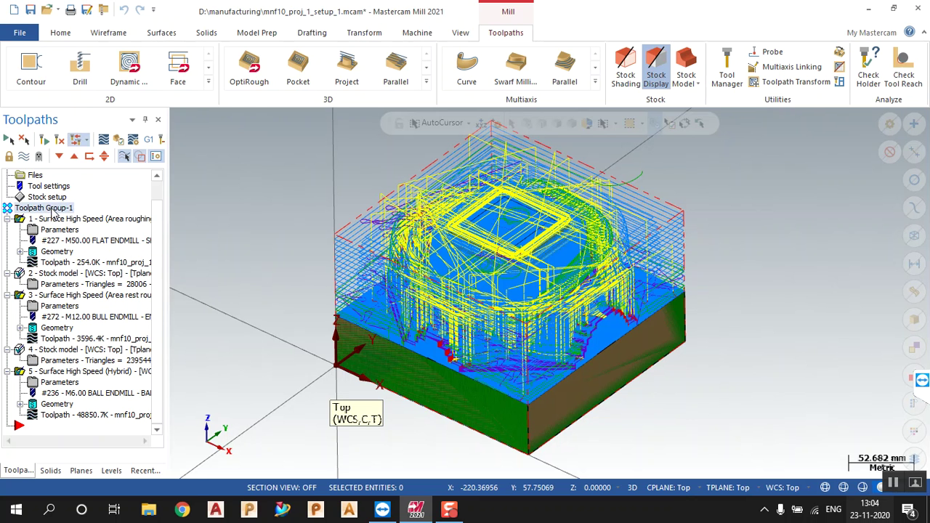
pyautogui.rightClick(53, 211)
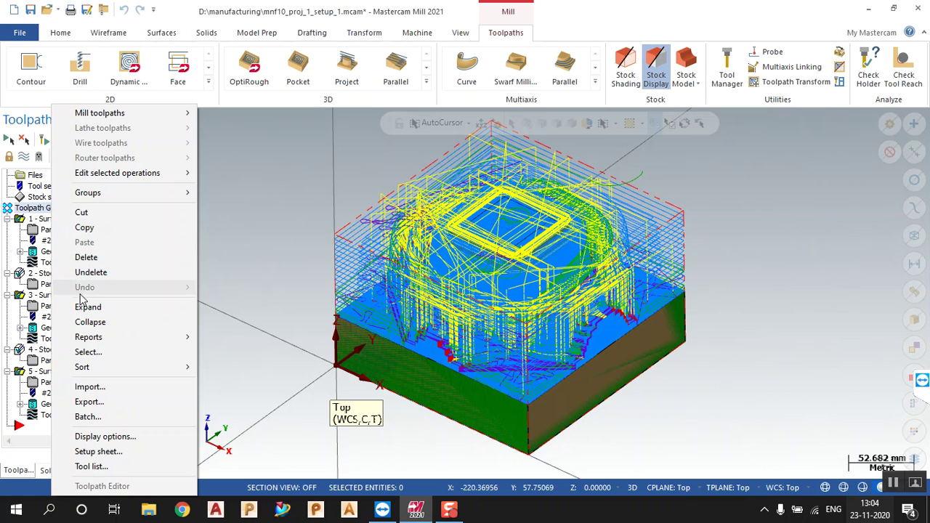
pyautogui.click(116, 454)
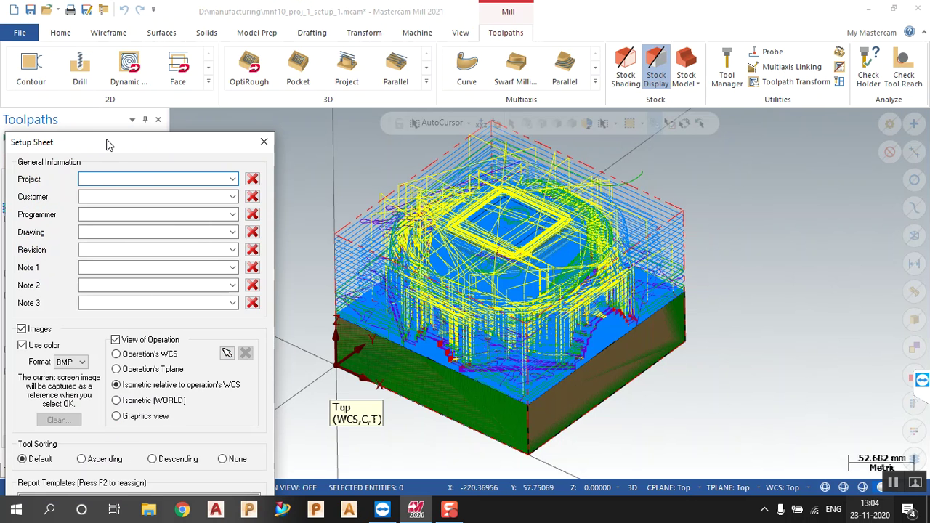
pyautogui.moveTo(113, 141); pyautogui.dragTo(166, 32)
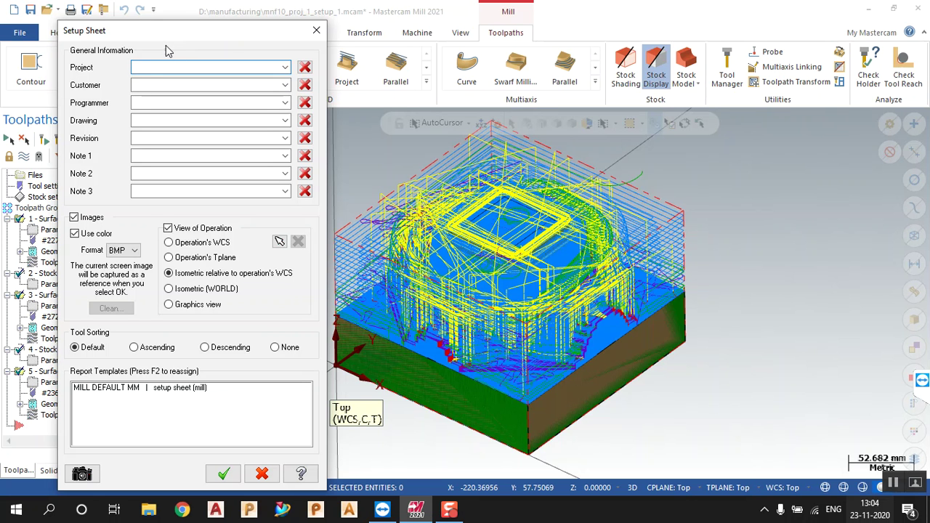
pyautogui.write('a')
pyautogui.press('BackSpace')
pyautogui.write('mastercam rough_finsh')
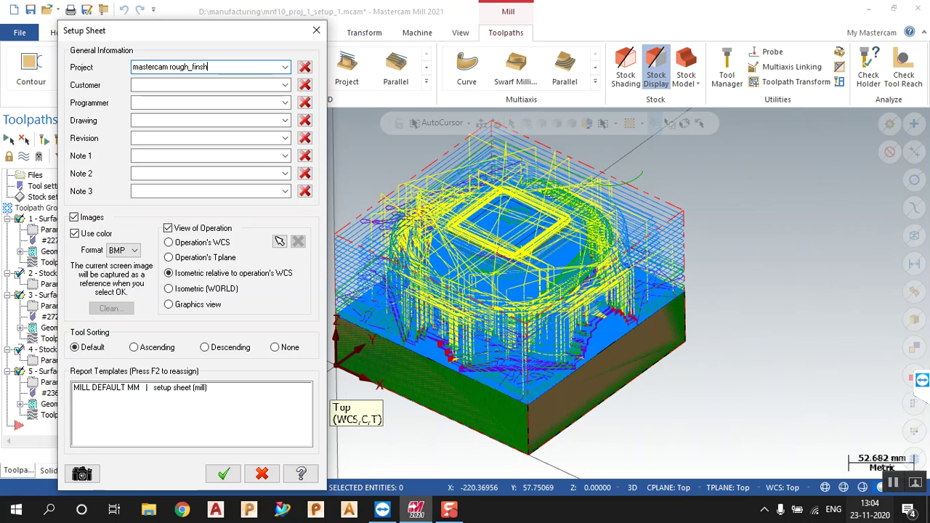
pyautogui.click(204, 84)
pyautogui.click(161, 137)
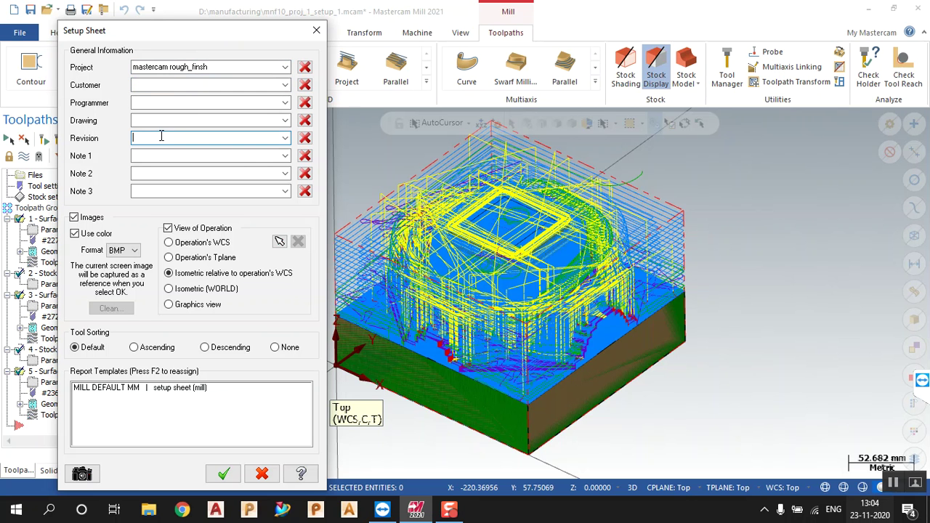
pyautogui.click(167, 121)
pyautogui.hotkey('shift', 'Tab')
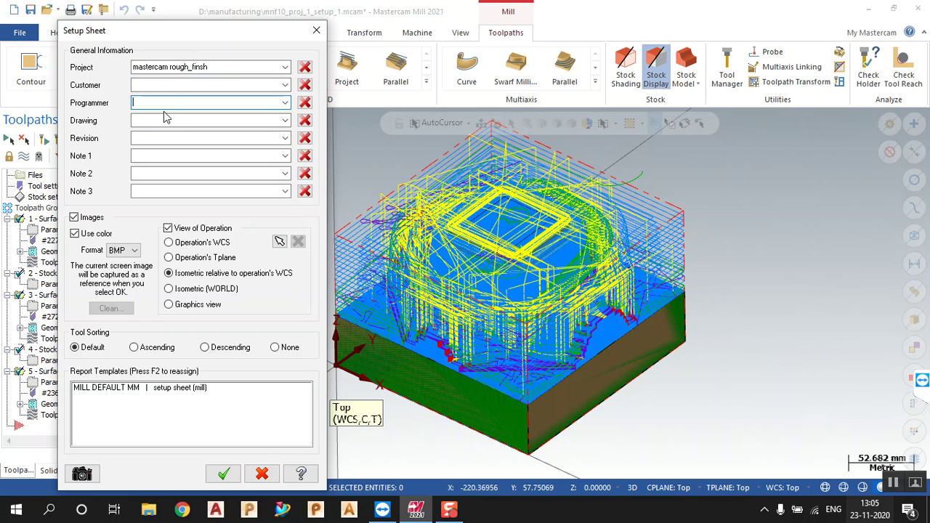
pyautogui.hotkey('shift', 'Tab')
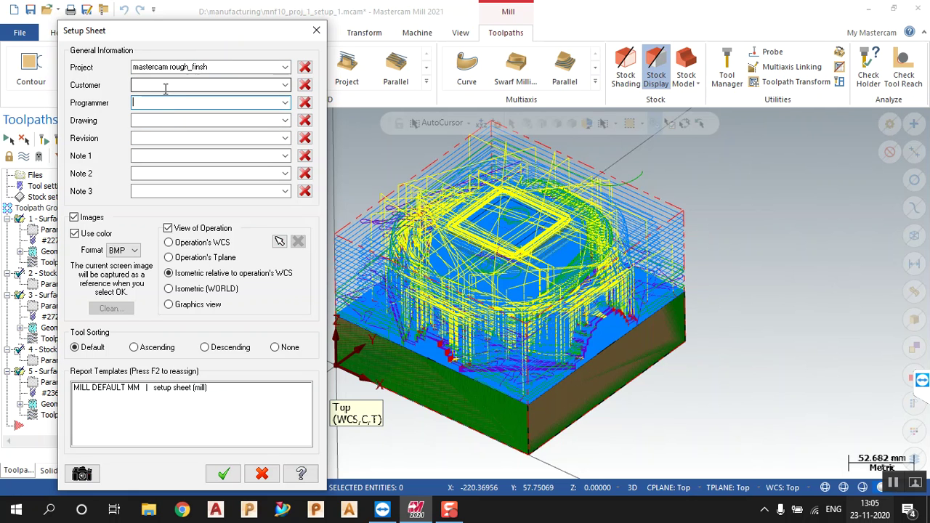
pyautogui.click(150, 173)
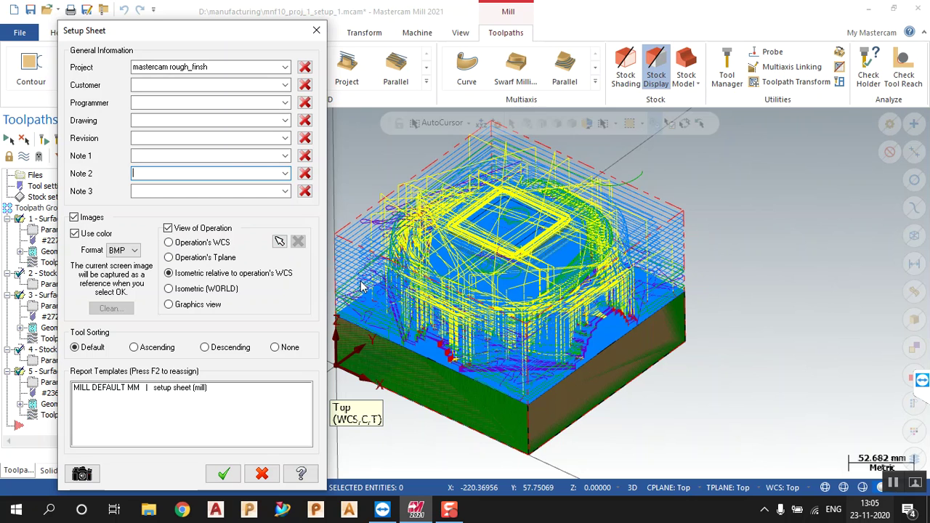
# Capture the current graphics view as a colour image for the setup sheet and generate the report with the MILL DEFAULT MM template.
pyautogui.click(81, 474)
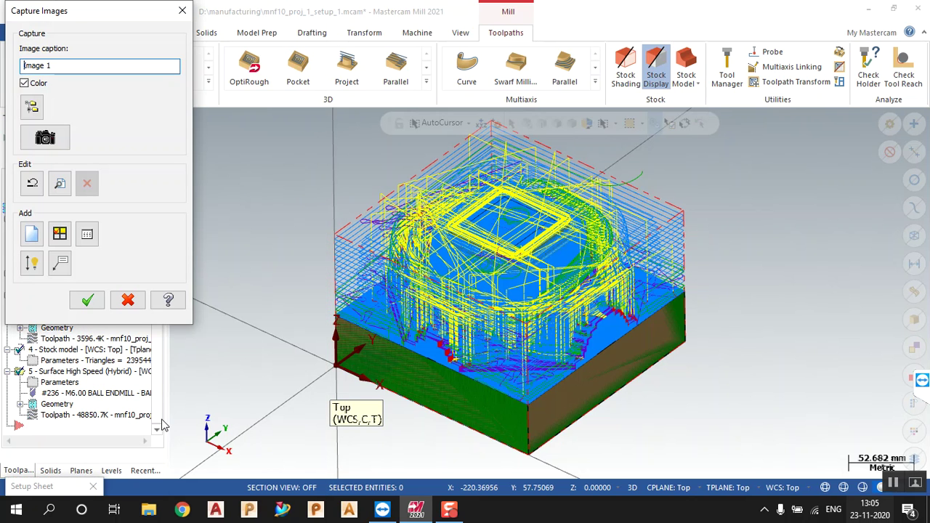
pyautogui.click(45, 138)
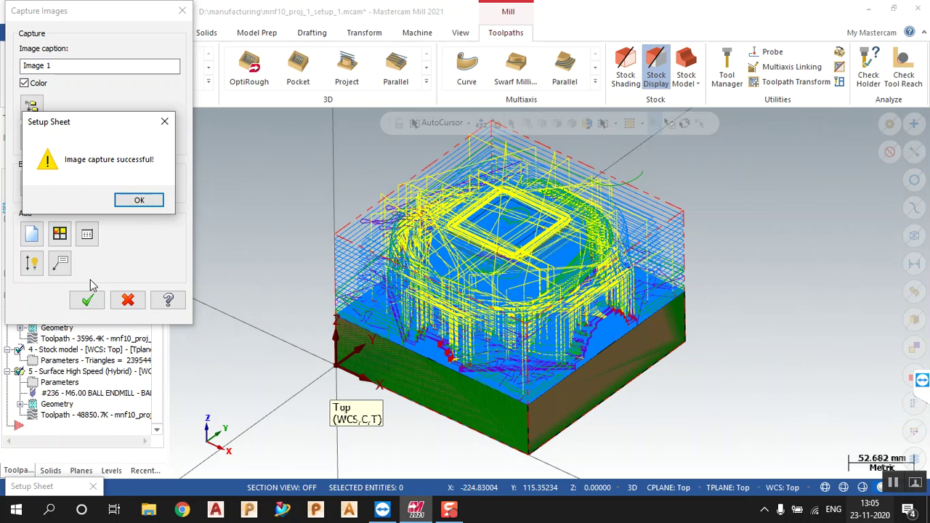
pyautogui.click(137, 203)
pyautogui.click(87, 302)
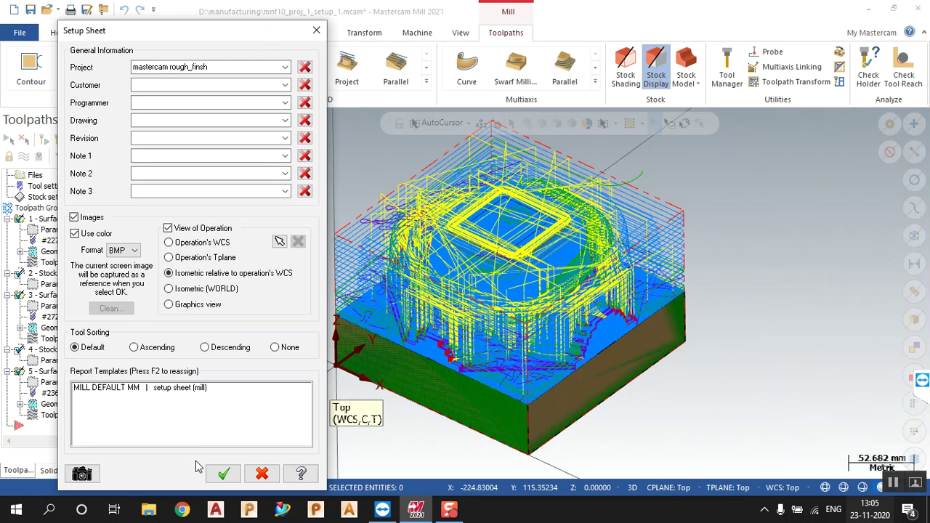
pyautogui.click(131, 394)
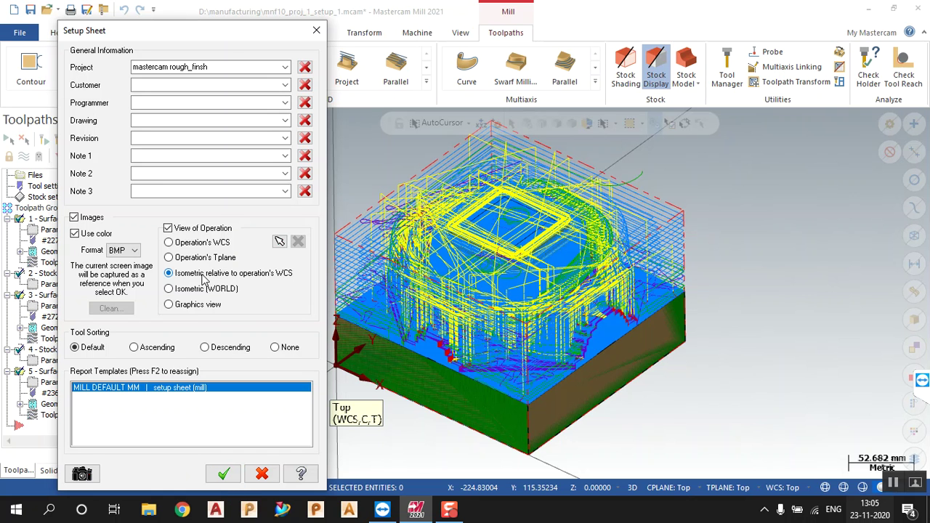
pyautogui.click(223, 475)
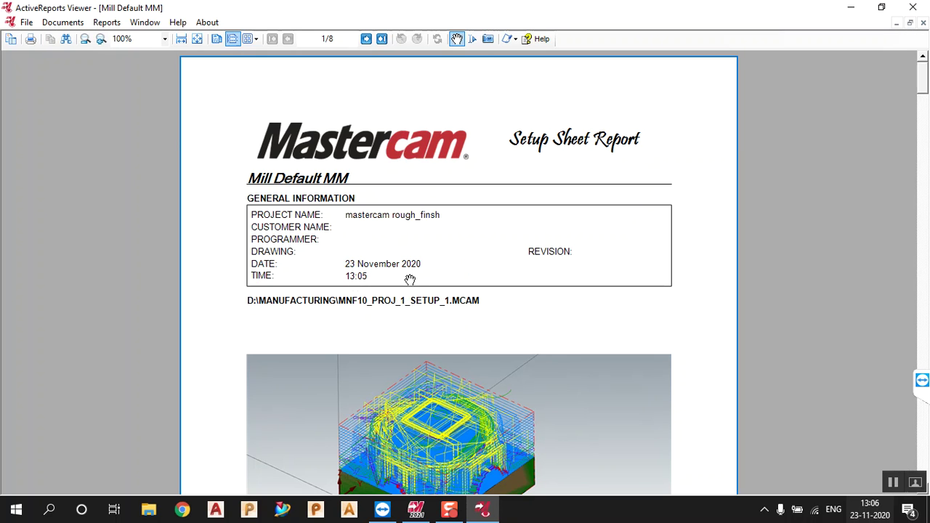
# Review the setup sheet's general information, stock data, and the operation and tool details for area roughing, area rest roughing and hybrid.
pyautogui.scroll(-4, 428, 308)
pyautogui.scroll(2, 424, 320)
pyautogui.scroll(-3, 418, 331)
pyautogui.scroll(-5, 419, 331)
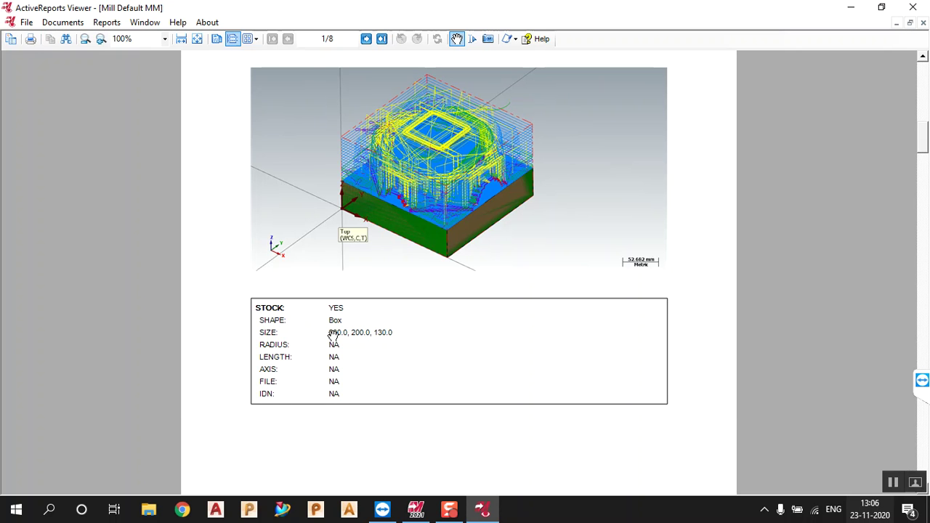
pyautogui.scroll(-10, 333, 338)
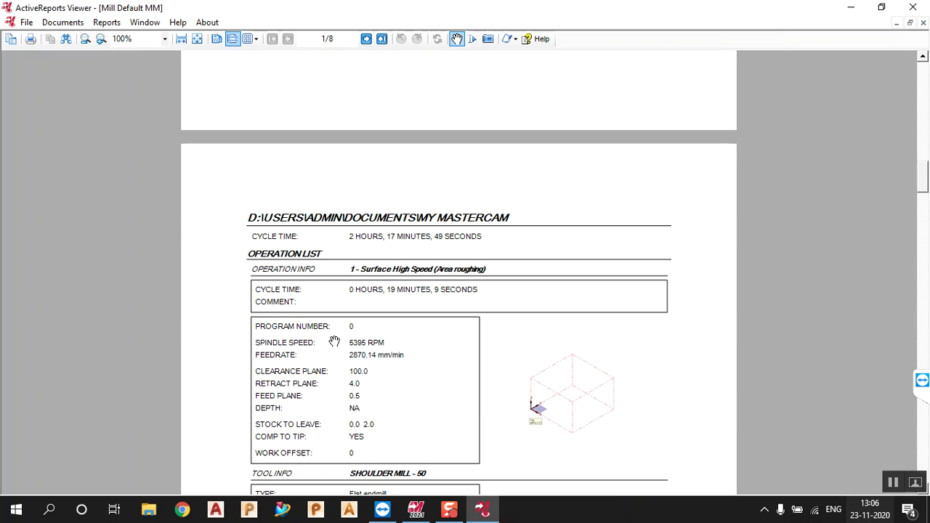
pyautogui.scroll(-5, 332, 340)
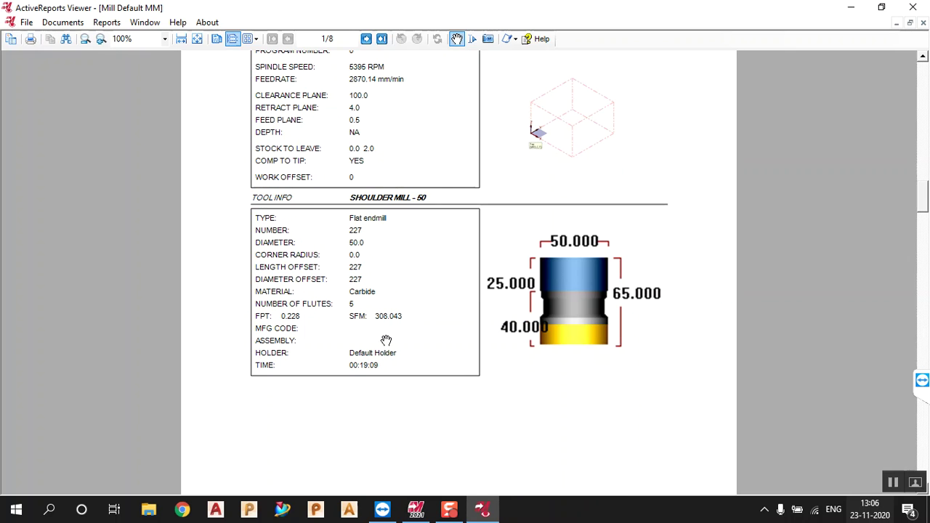
pyautogui.scroll(-8, 336, 299)
pyautogui.scroll(-8, 337, 298)
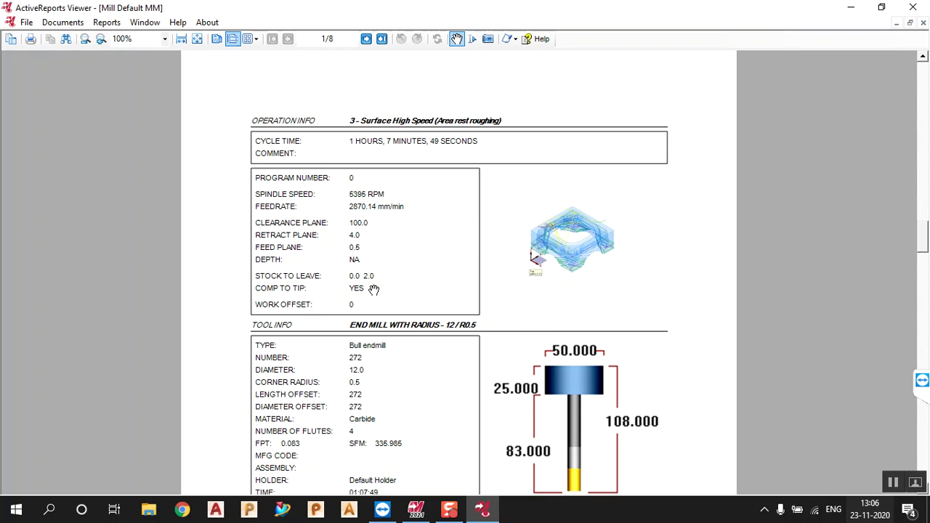
pyautogui.scroll(-5, 380, 303)
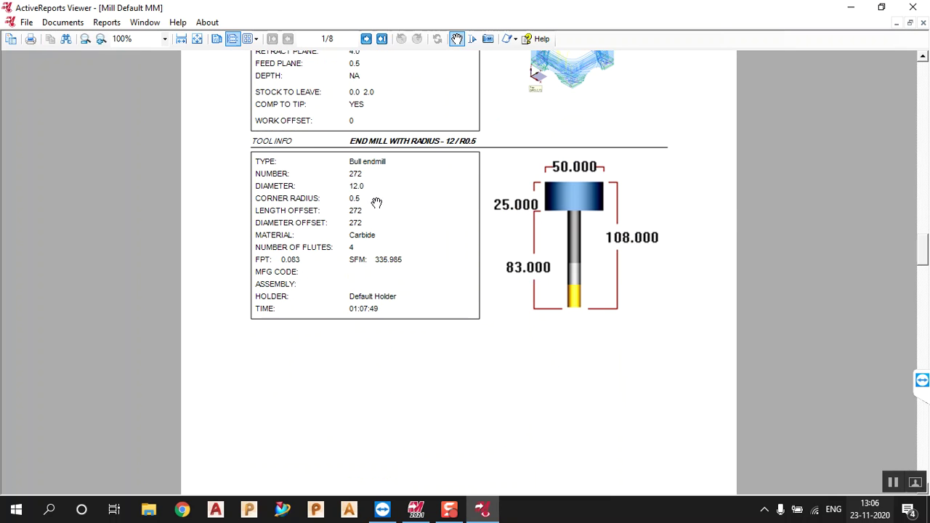
pyautogui.scroll(-8, 374, 204)
pyautogui.scroll(-8, 375, 223)
pyautogui.scroll(-10, 372, 238)
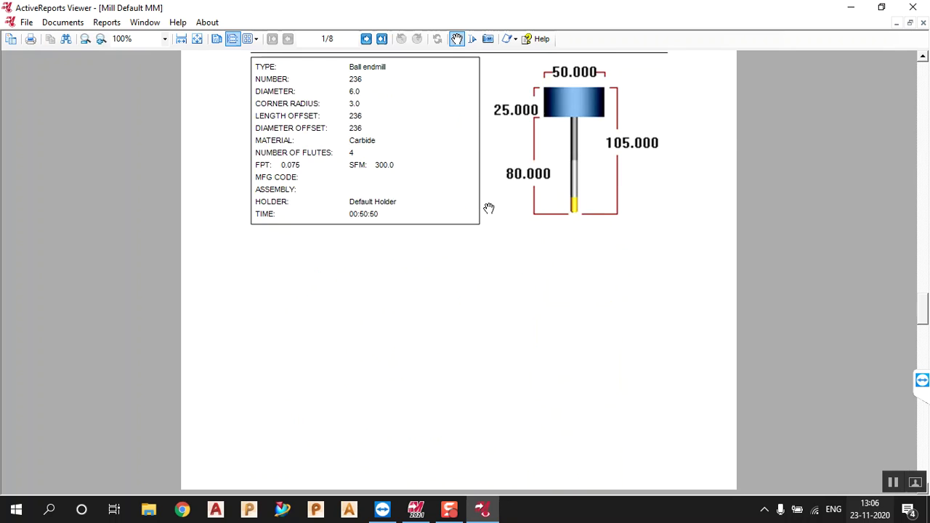
# Review the setup sheet's tool list and image list pages, and return to the stock page.
pyautogui.scroll(-20, 470, 232)
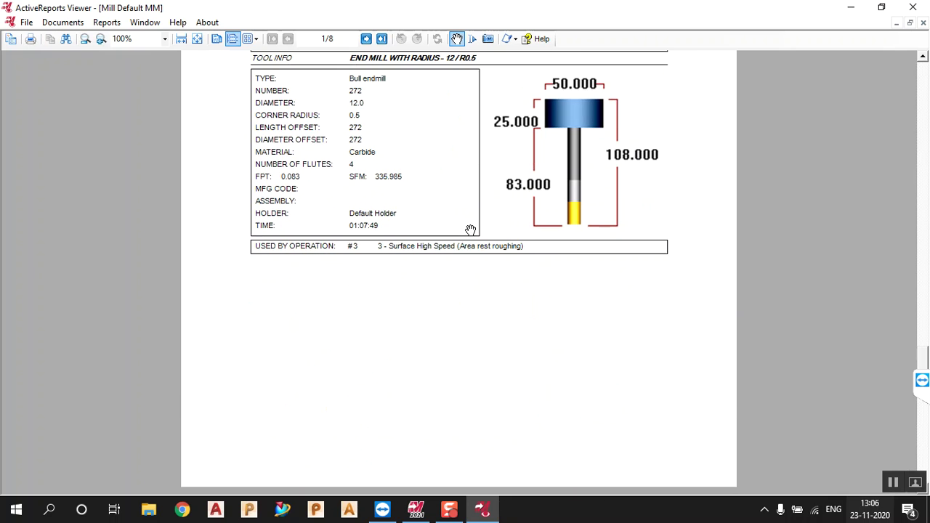
pyautogui.scroll(-7, 462, 239)
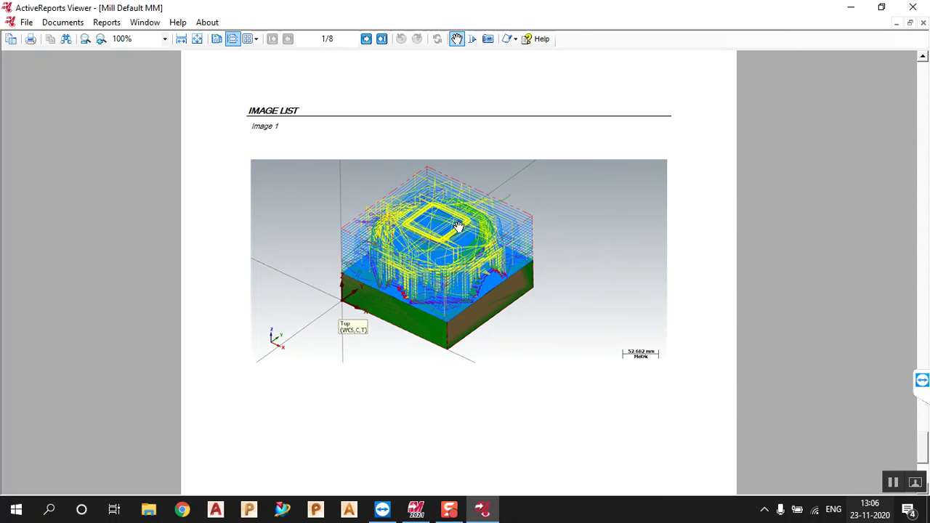
pyautogui.scroll(2, 449, 231)
pyautogui.scroll(-15, 446, 226)
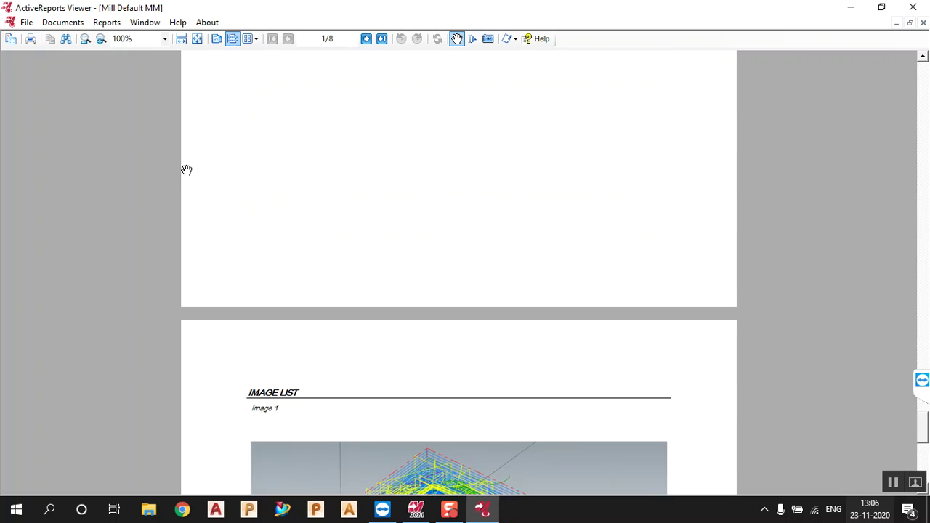
pyautogui.scroll(3, 759, 298)
pyautogui.scroll(-5, 751, 289)
pyautogui.scroll(3, 748, 287)
pyautogui.scroll(-3, 719, 283)
pyautogui.scroll(15, 683, 272)
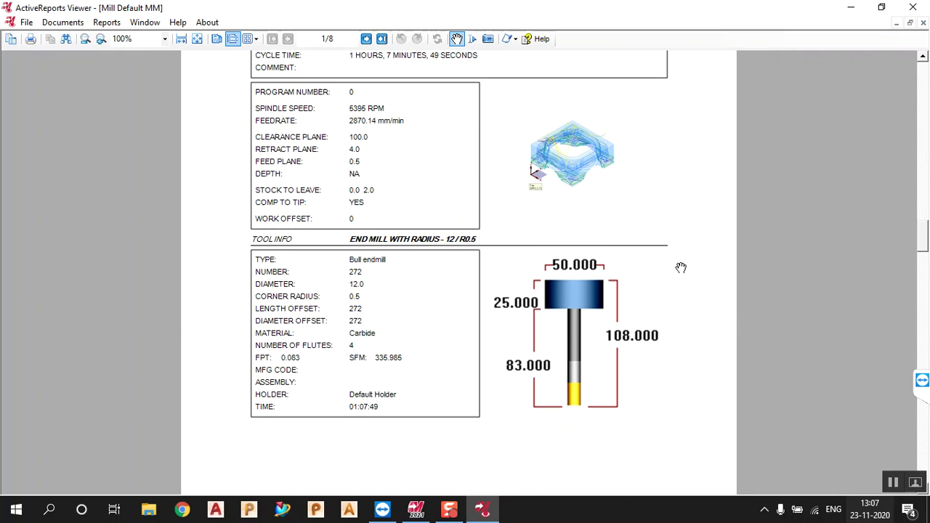
pyautogui.scroll(6, 665, 262)
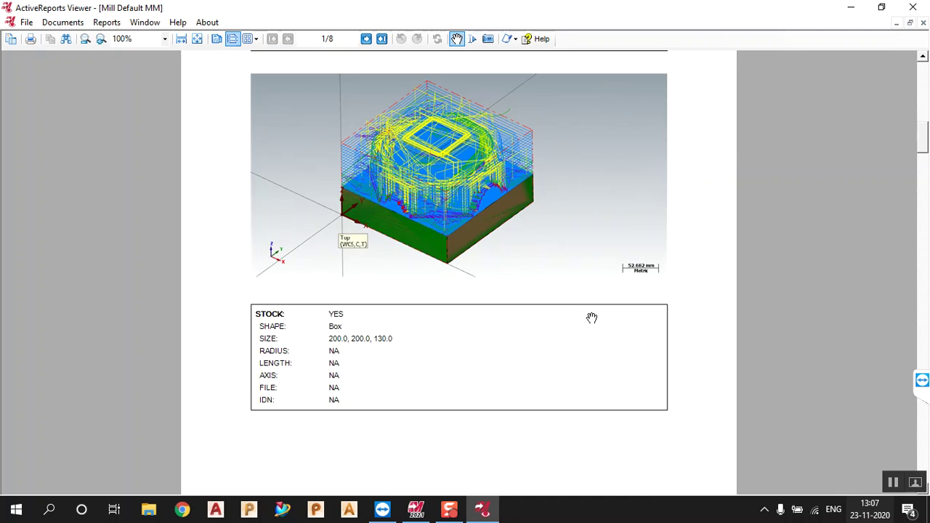
# Save the setup sheet report to the Desktop as the PDF file Mill Default MM.pdf and close the report viewer.
pyautogui.click(25, 22)
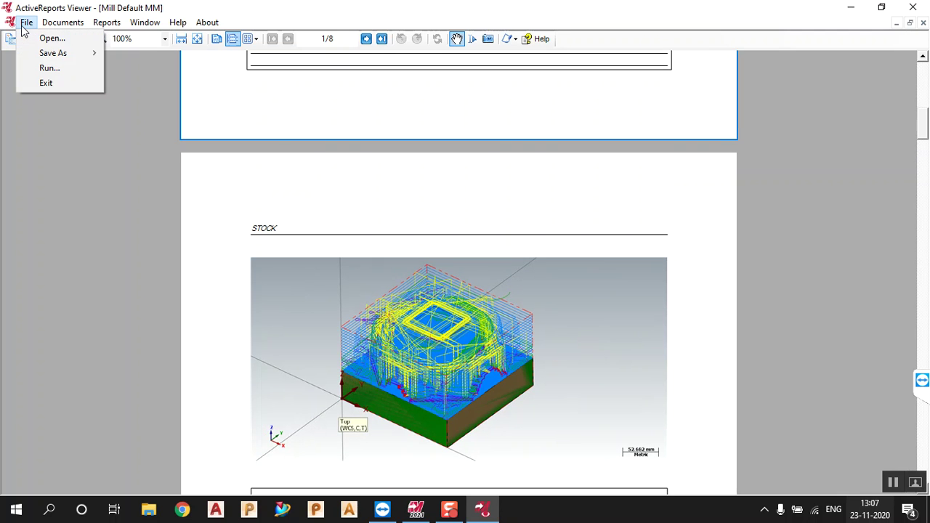
pyautogui.moveTo(52, 56)
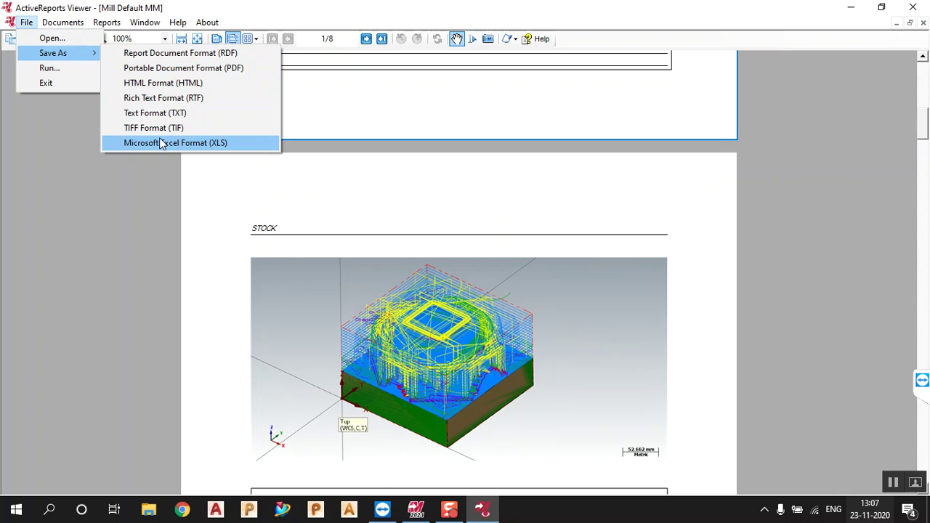
pyautogui.click(188, 69)
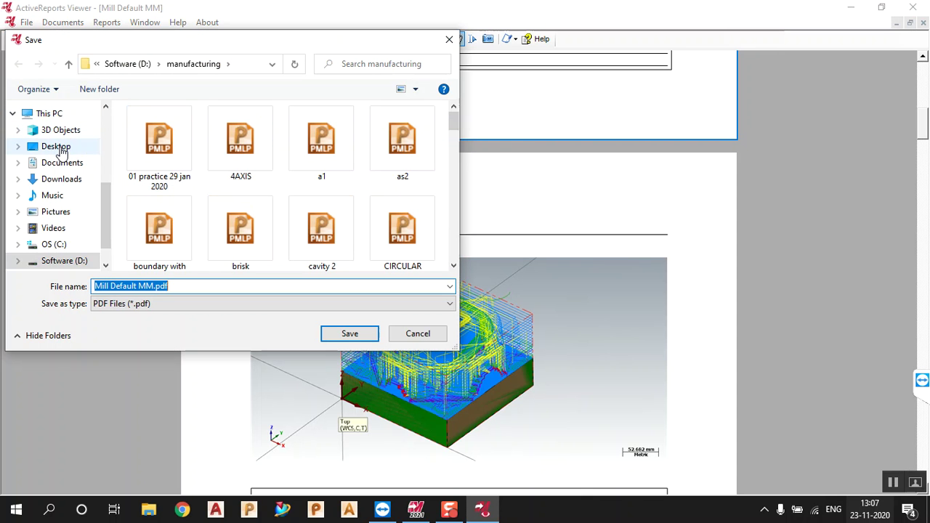
pyautogui.click(57, 148)
pyautogui.click(339, 333)
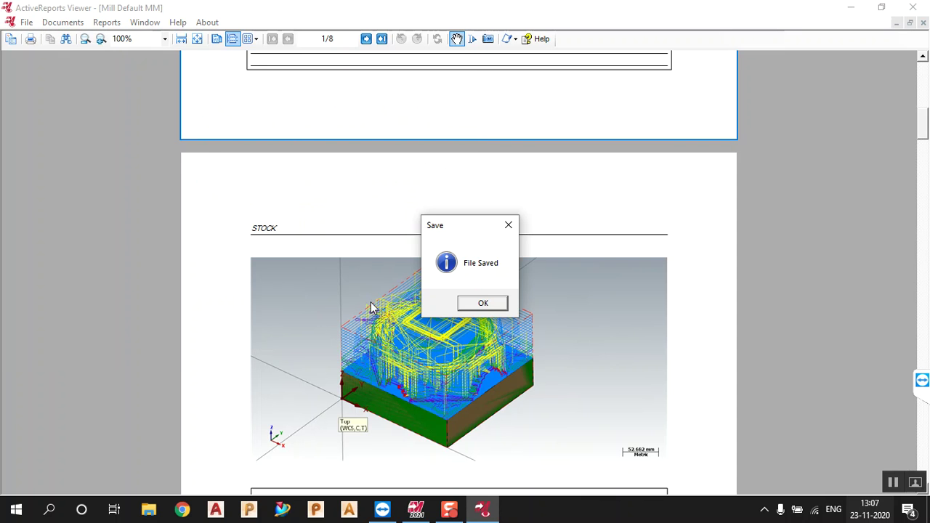
pyautogui.click(483, 304)
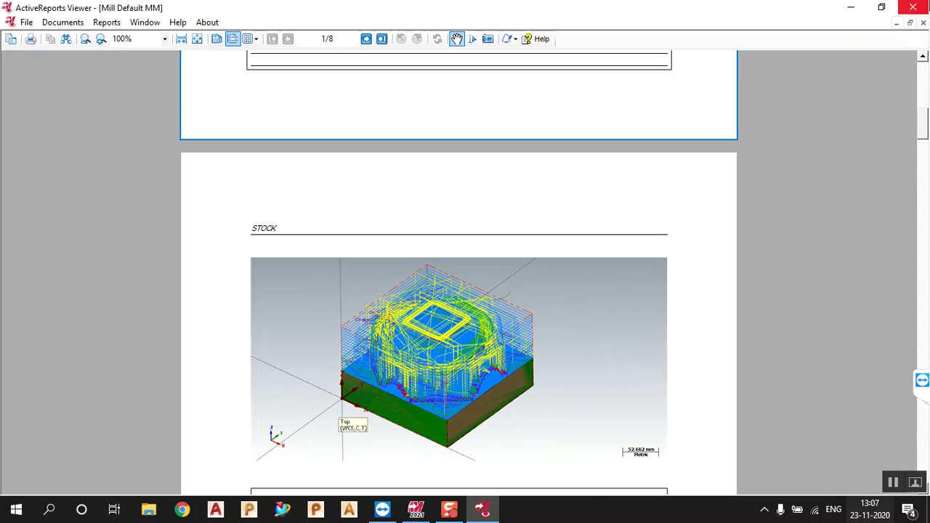
pyautogui.click(915, 9)
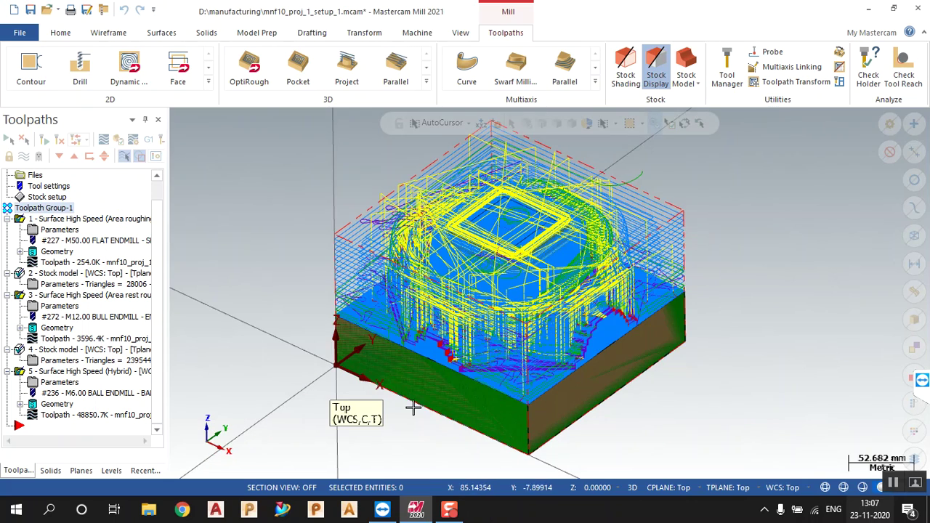
# Post-process all operations of Toolpath Group-1 and save the NC file as mnf10_proj_1_setup_1.NC, with editing of the output enabled.
pyautogui.moveTo(426, 380)
pyautogui.mouseDown(button='middle')
pyautogui.moveTo(388, 342)
pyautogui.moveTo(413, 353)
pyautogui.moveTo(405, 371)
pyautogui.mouseUp(button='middle')
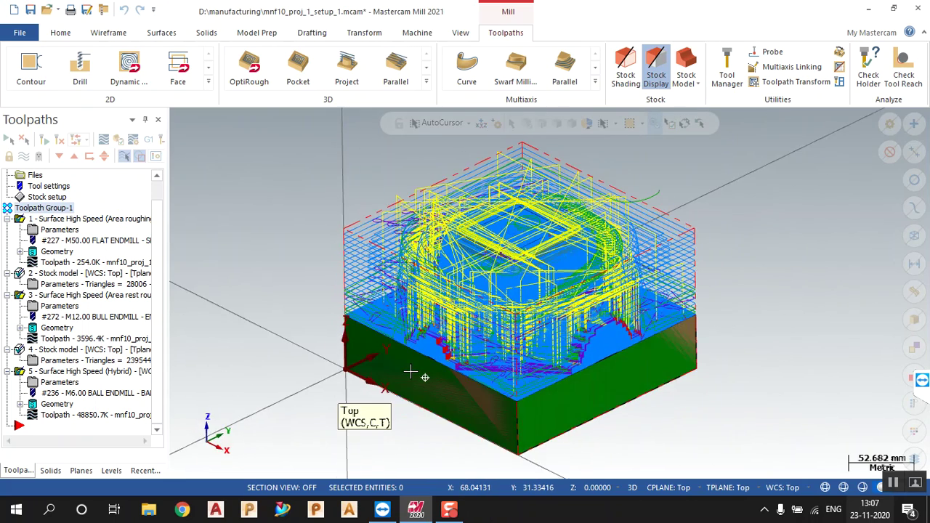
pyautogui.rightClick(52, 211)
pyautogui.press('Escape')
pyautogui.click(150, 143)
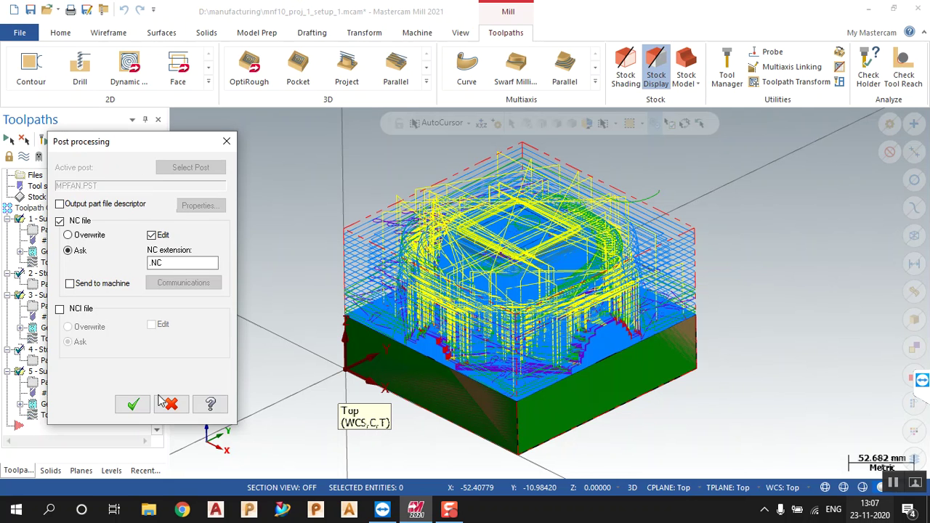
pyautogui.click(137, 407)
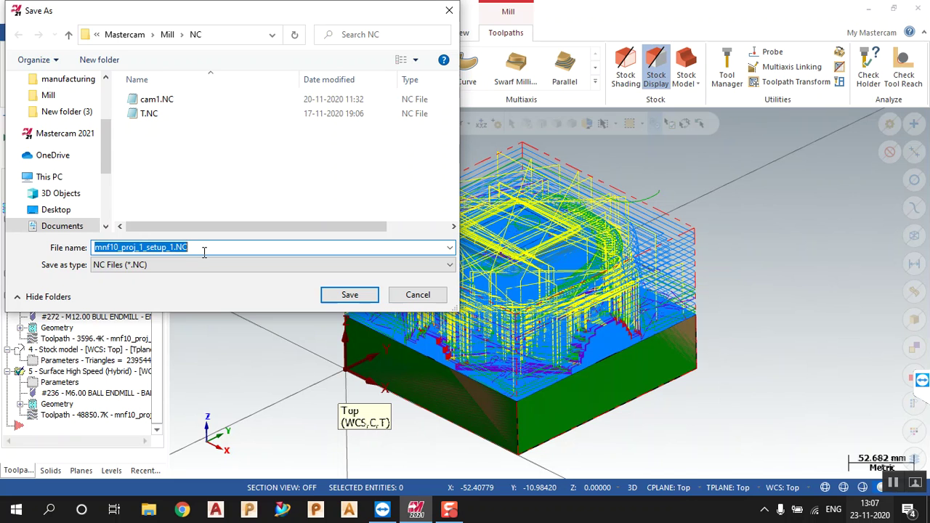
pyautogui.click(204, 252)
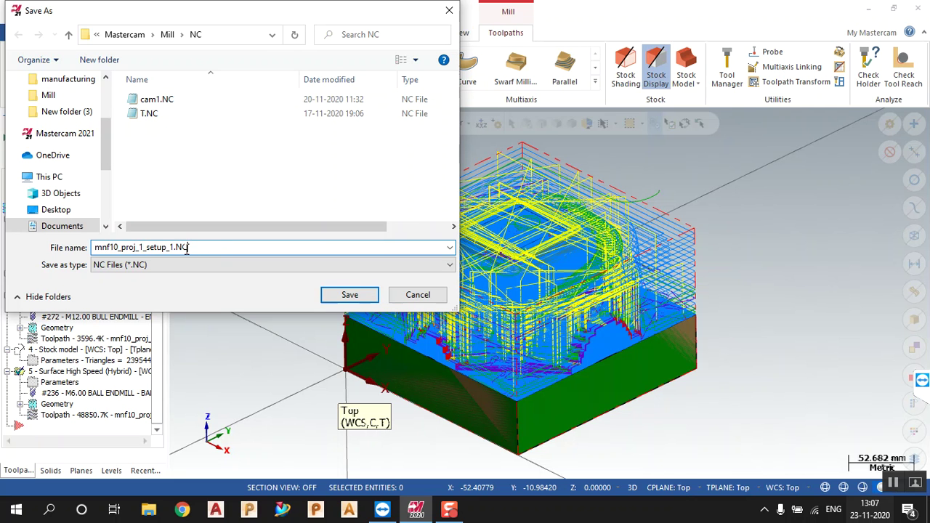
pyautogui.moveTo(206, 247); pyautogui.dragTo(91, 247)
pyautogui.rightClick(109, 246)
pyautogui.click(142, 290)
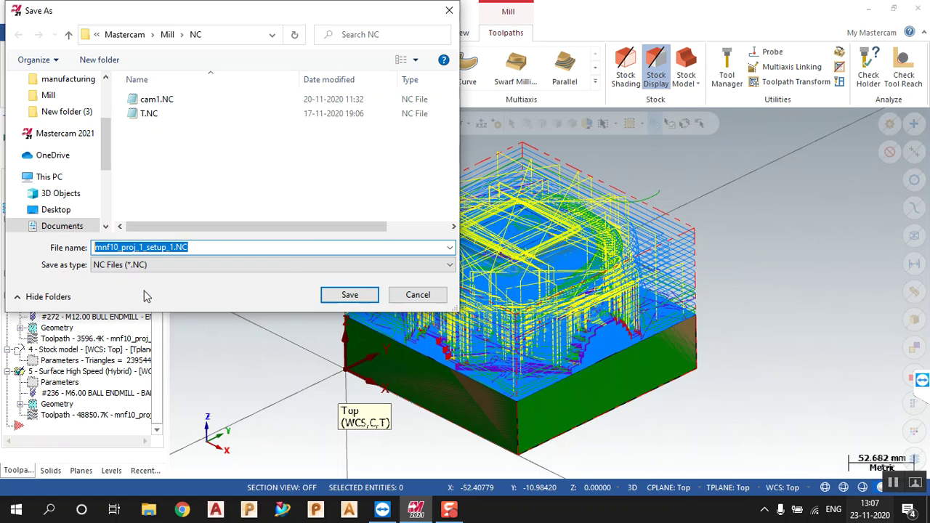
pyautogui.click(349, 295)
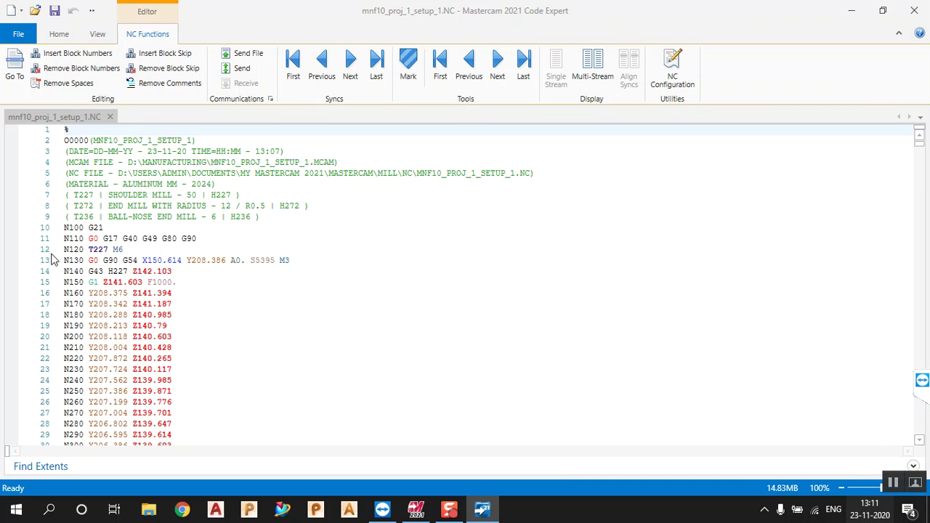
# Examine the header, tool list and motion blocks of the posted NC program, and close Code Expert.
pyautogui.scroll(-6, 178, 242)
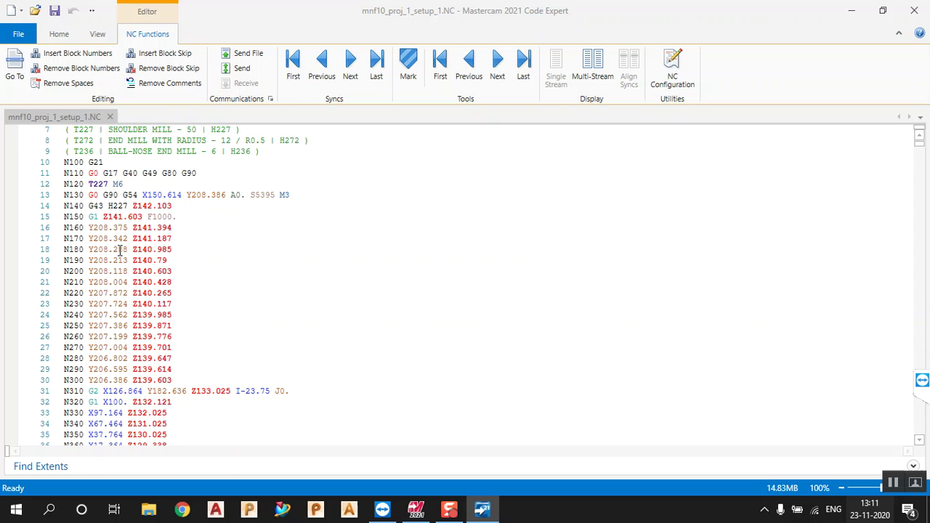
pyautogui.scroll(6, 872, 315)
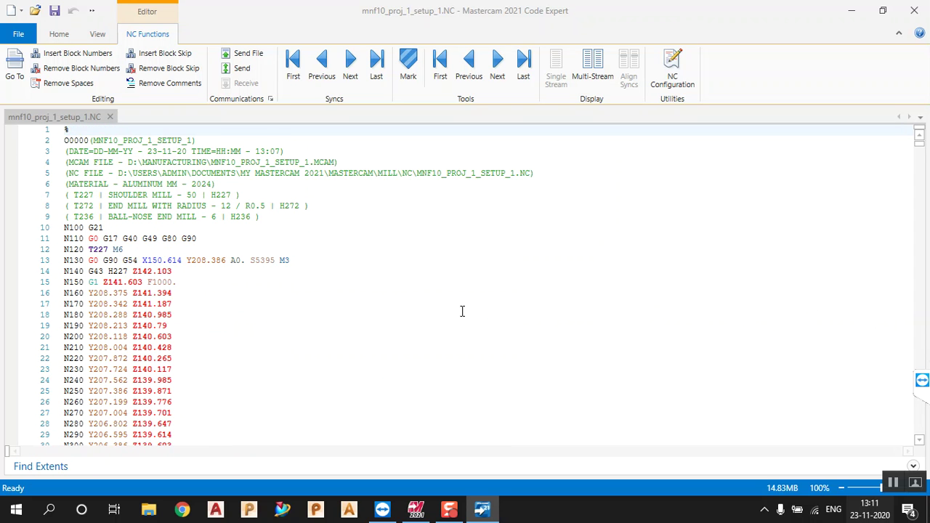
pyautogui.scroll(-20, 467, 268)
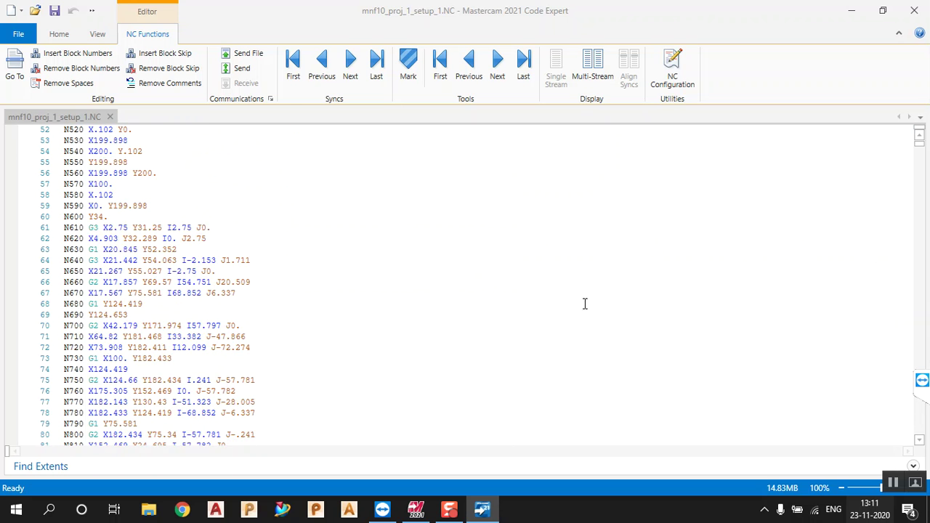
pyautogui.click(919, 138)
pyautogui.moveTo(920, 145); pyautogui.dragTo(919, 202)
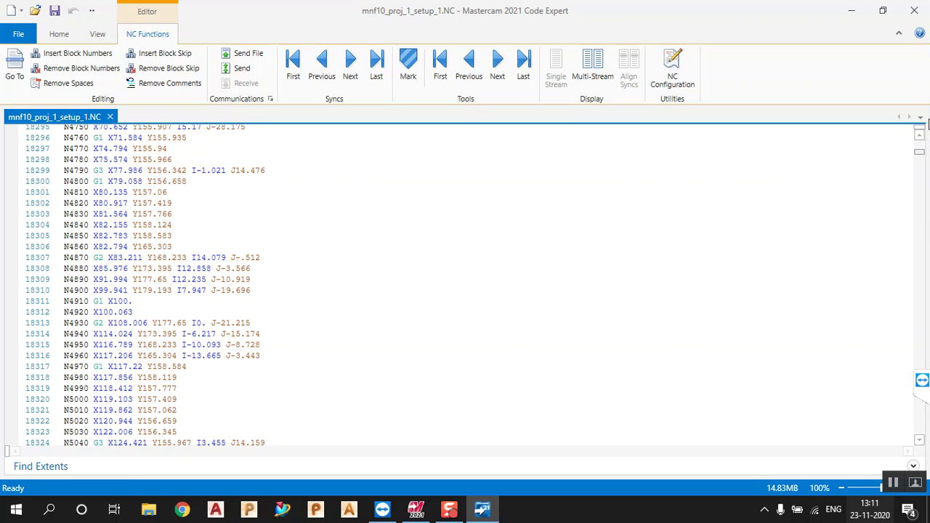
pyautogui.click(913, 11)
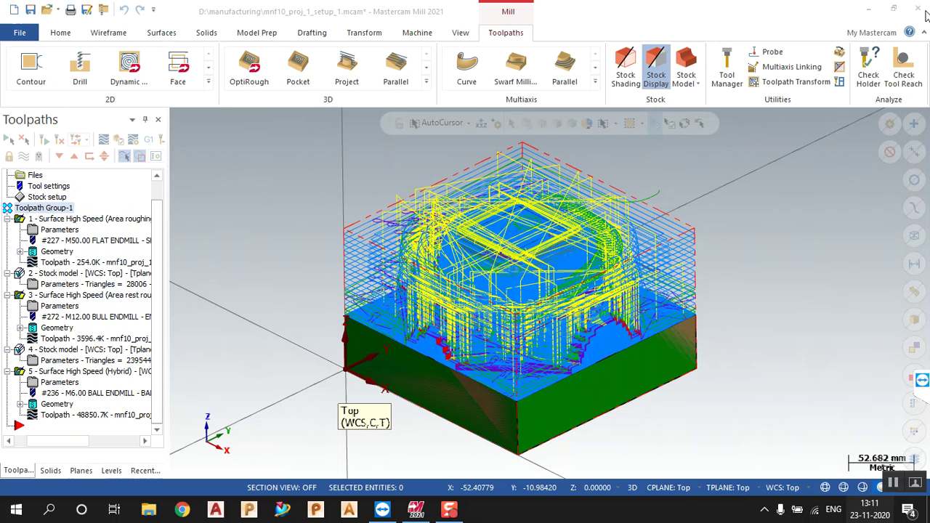
# Restrict the toolpath display to the selected operation and show the hybrid toolpath on the part.
pyautogui.moveTo(330, 376); pyautogui.dragTo(204, 275, button='middle')
pyautogui.scroll(1, 218, 287)
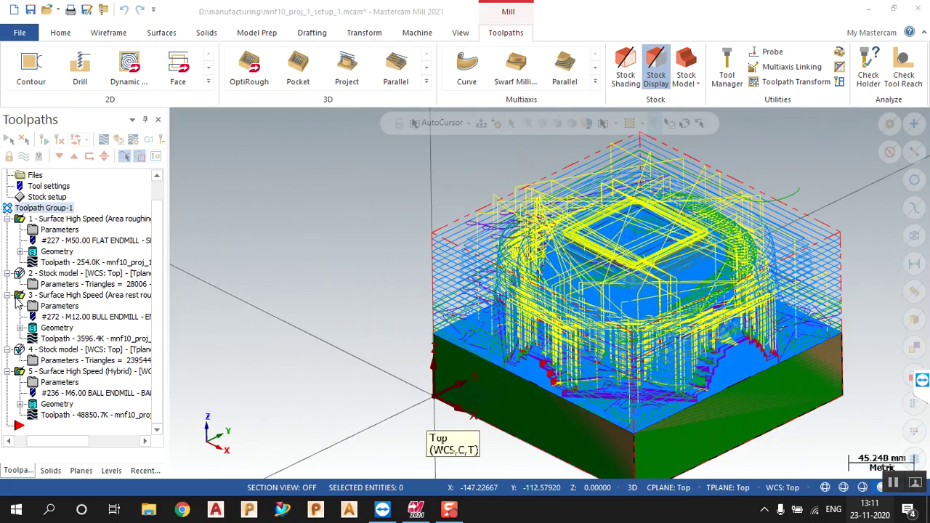
pyautogui.click(73, 218)
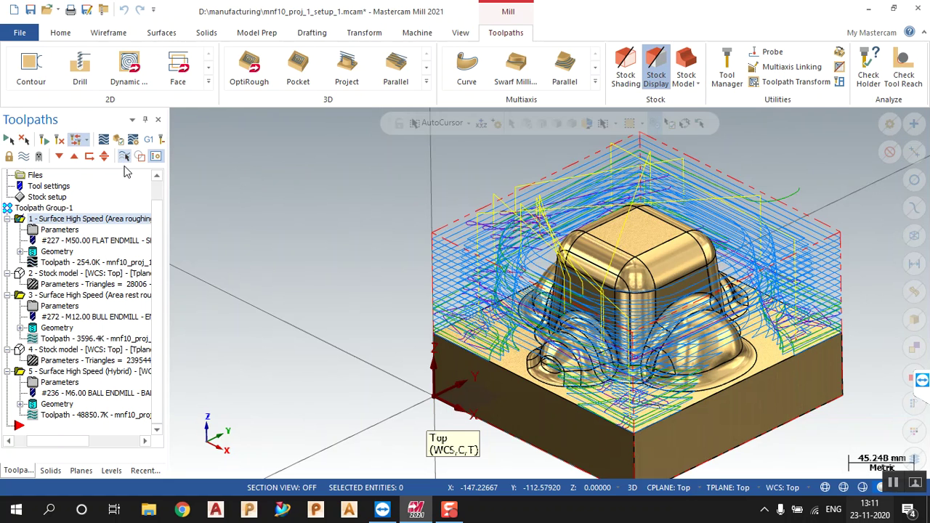
pyautogui.click(90, 298)
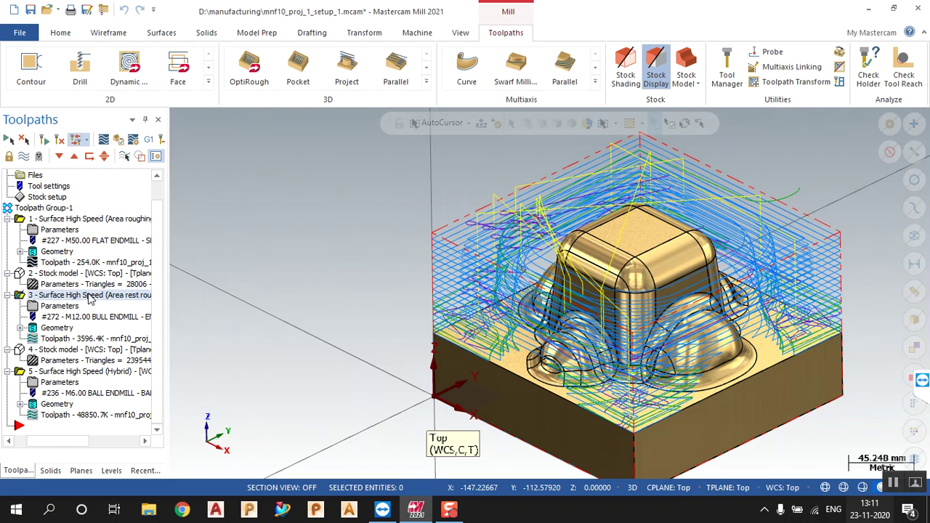
pyautogui.click(87, 296)
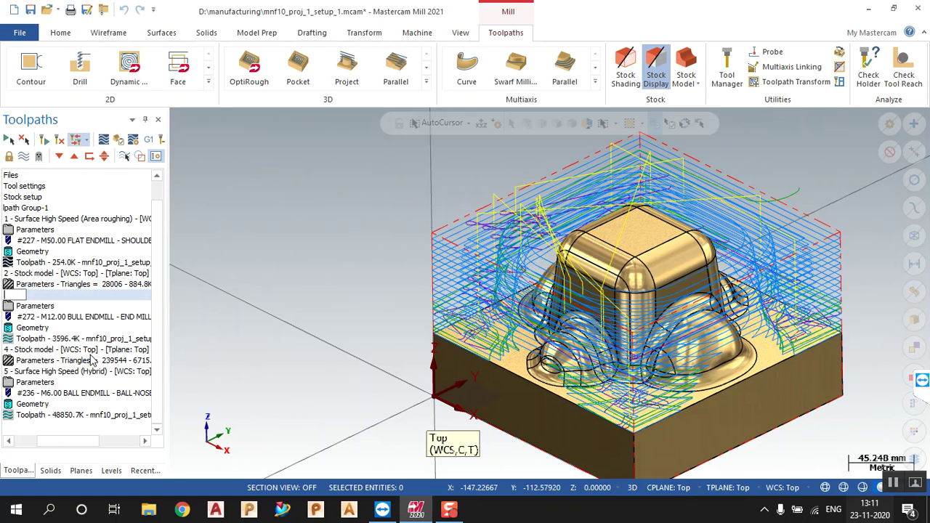
pyautogui.click(84, 465)
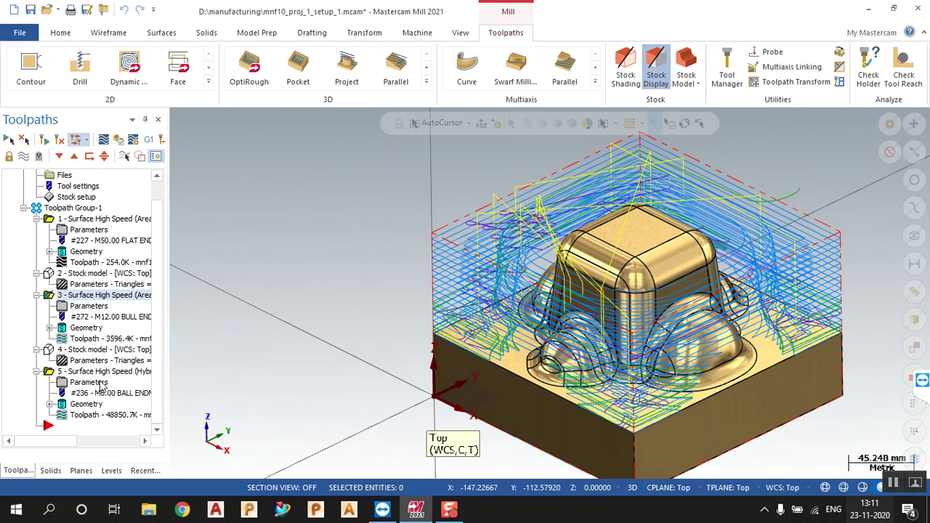
pyautogui.click(100, 371)
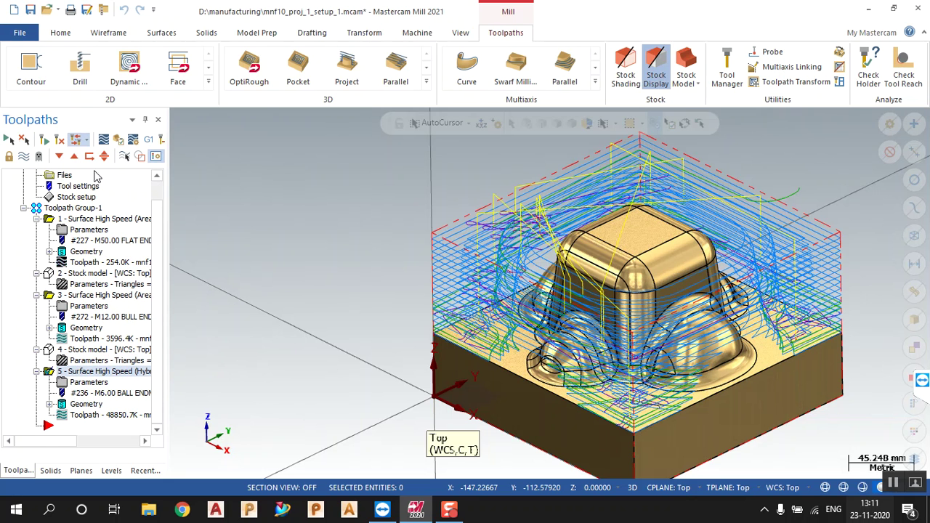
pyautogui.click(125, 156)
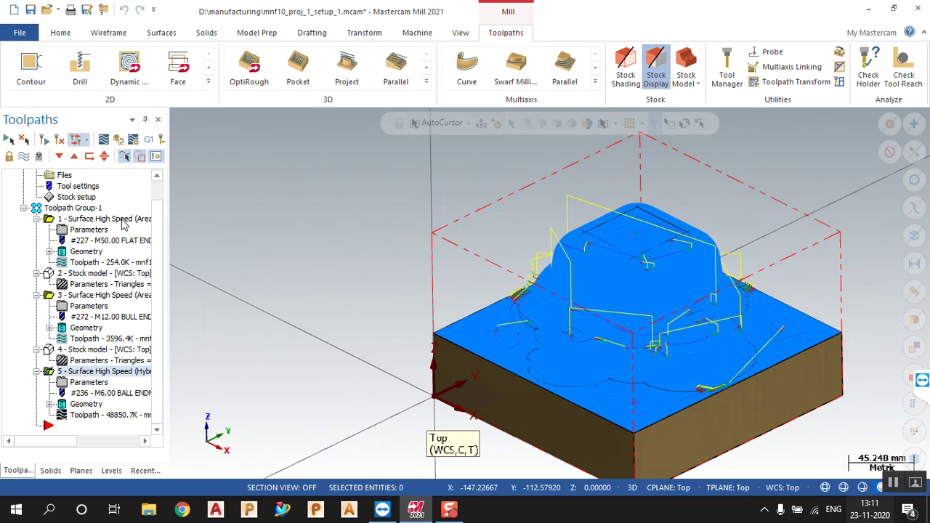
# Display the area rest roughing toolpath followed by the area roughing toolpath on the part.
pyautogui.click(101, 297)
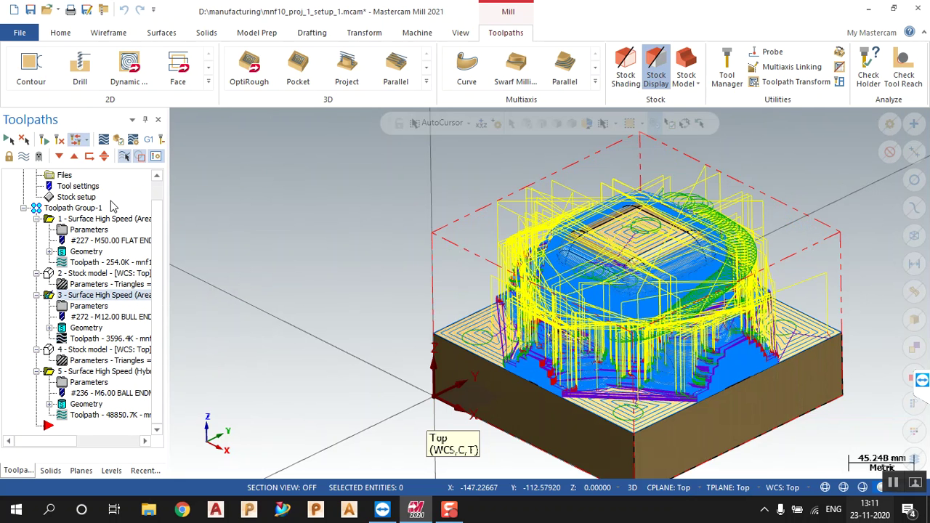
pyautogui.click(89, 221)
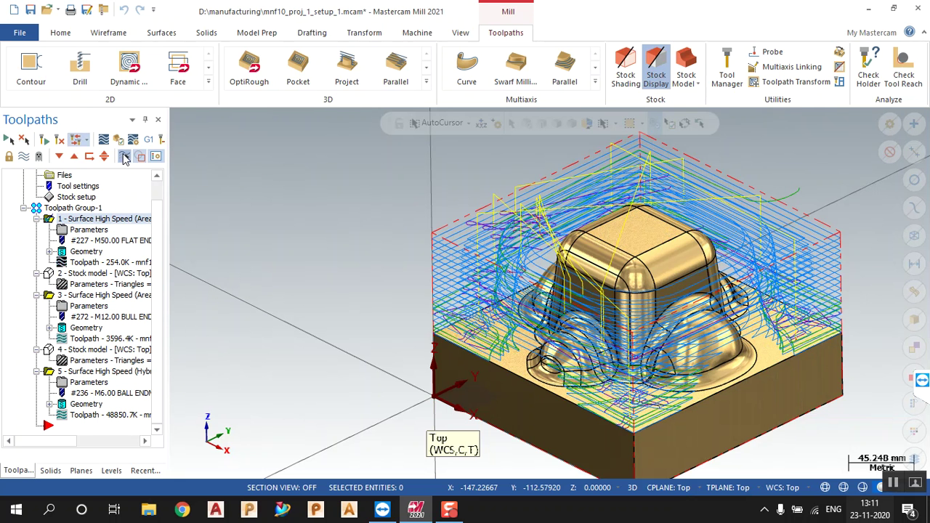
pyautogui.scroll(1, 340, 389)
pyautogui.scroll(-2, 406, 397)
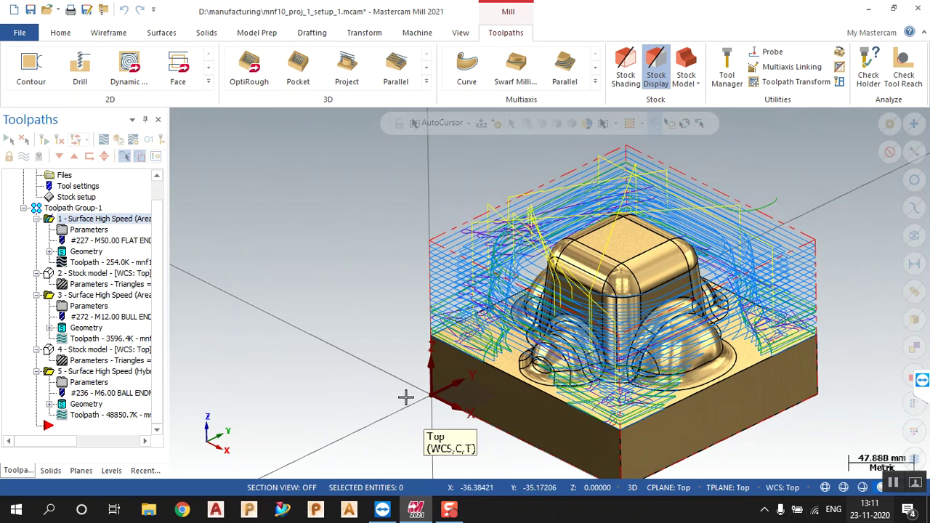